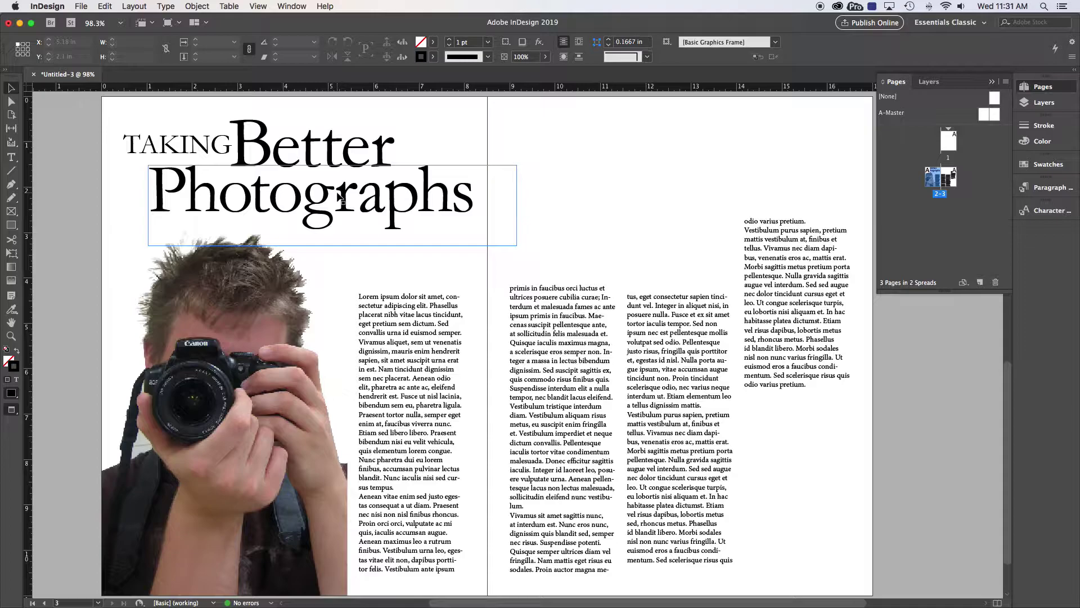
Switch to Preview to examine the picture placement in the magazine spread sketch, and return to InDesign.
key(super+Tab)
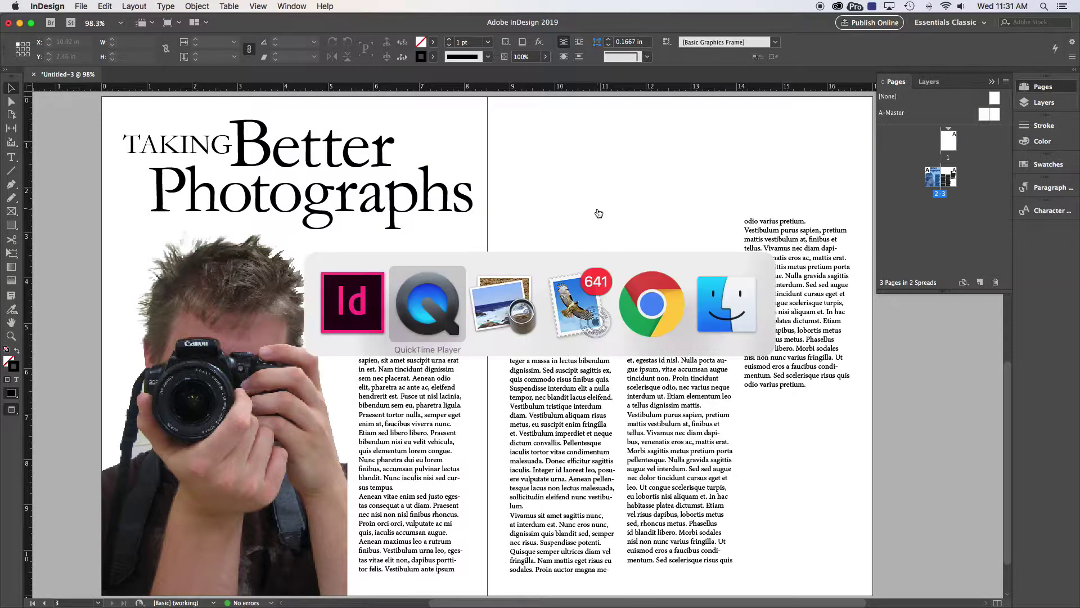
key(super+Tab)
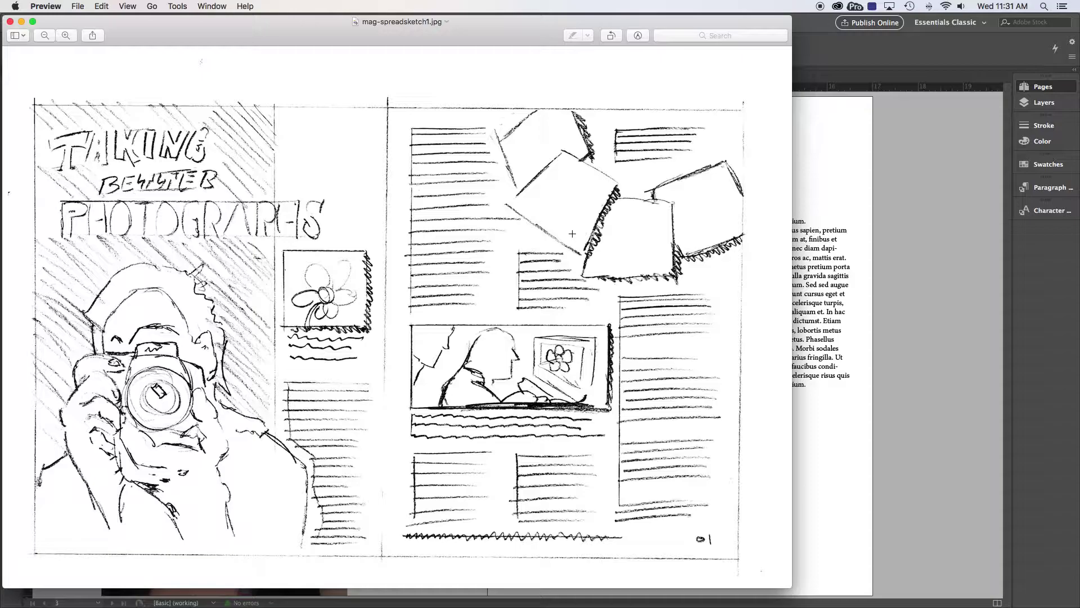
key(super+Tab)
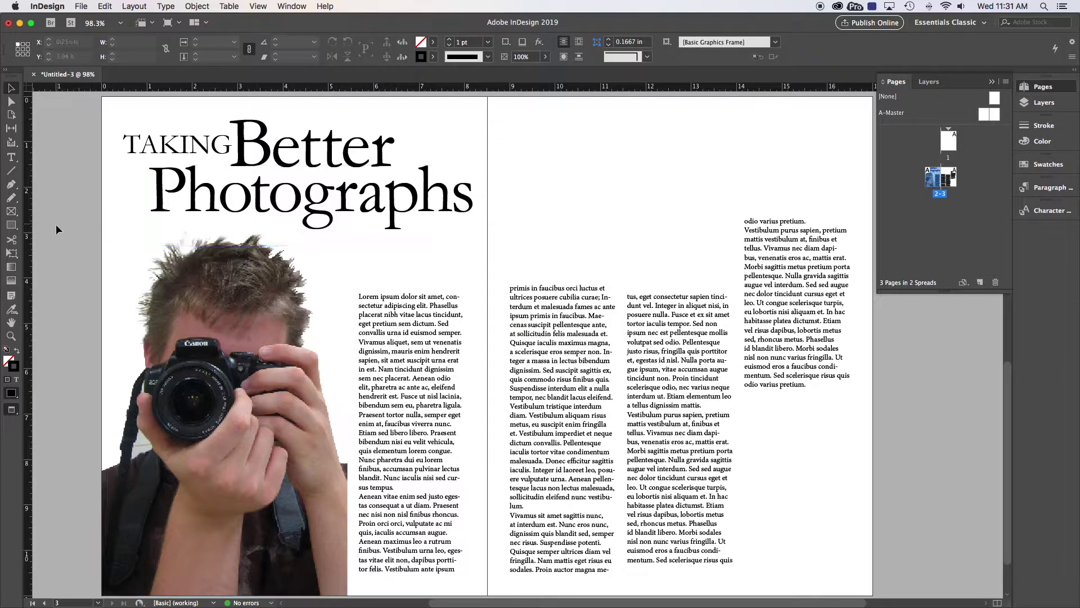
Show the guides and draw a picture frame about 2.33 × 2.22 in over the top of the left page's text column.
key(w)
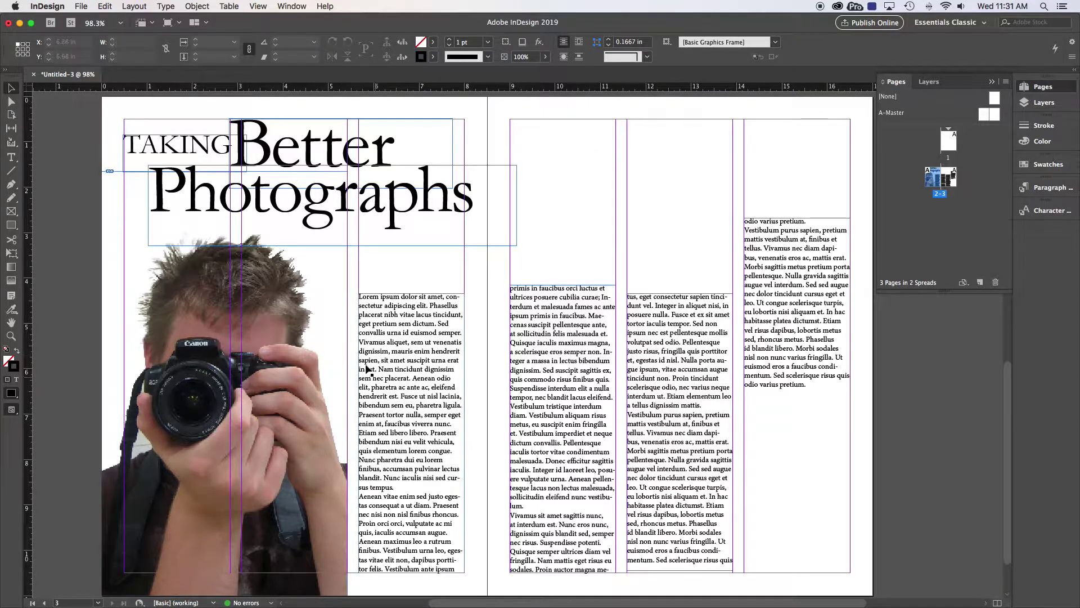
key(f)
drag(358, 284, 465, 386)
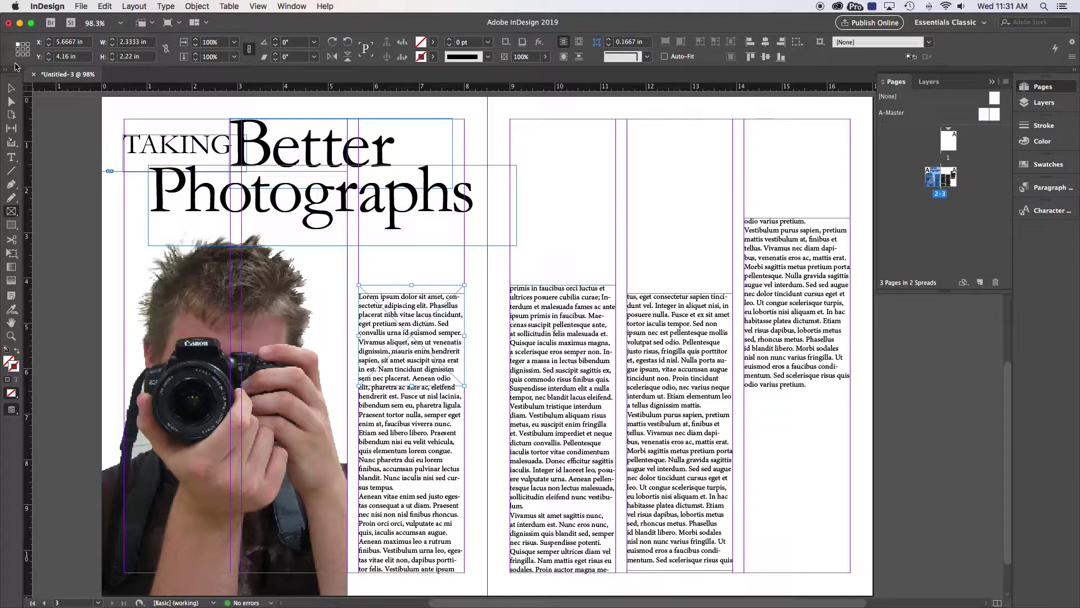
Place photo.jpg from the Mrts Magazine folder into the new frame on the left page.
click(81, 6)
click(81, 6)
click(81, 7)
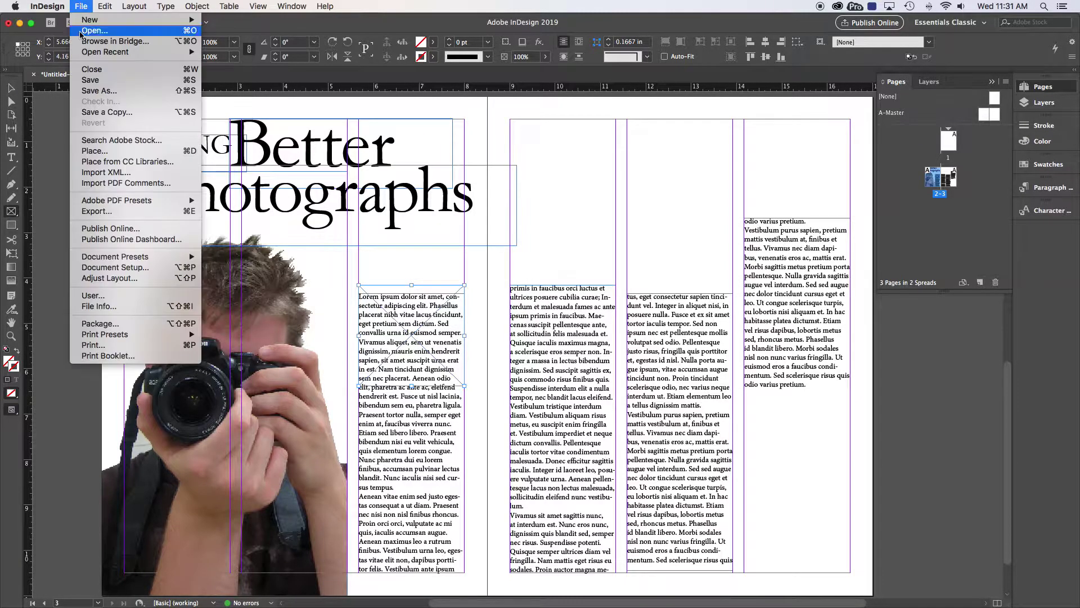
click(99, 153)
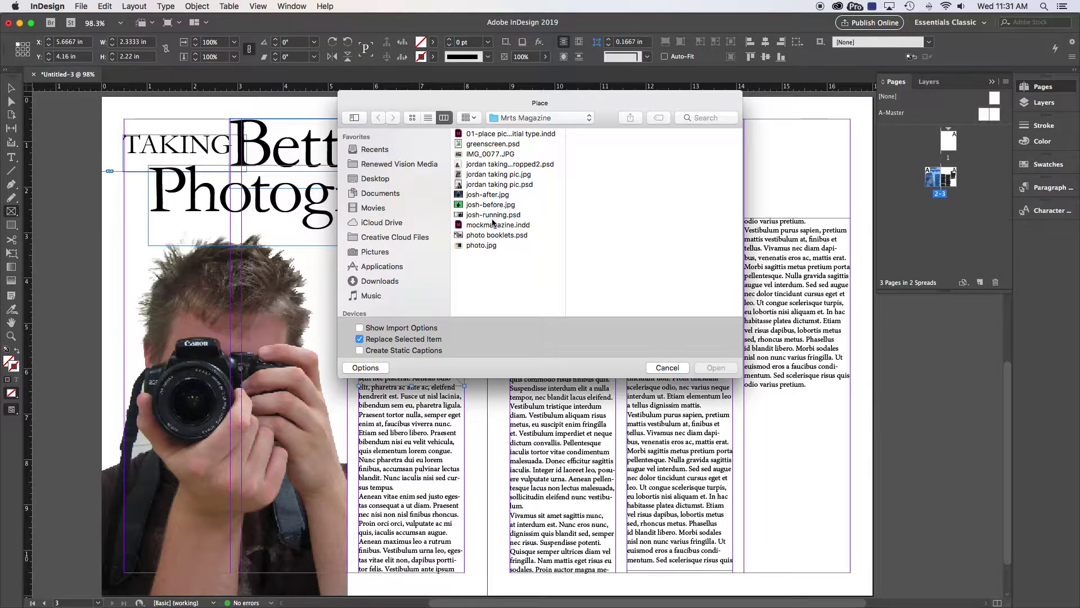
click(487, 245)
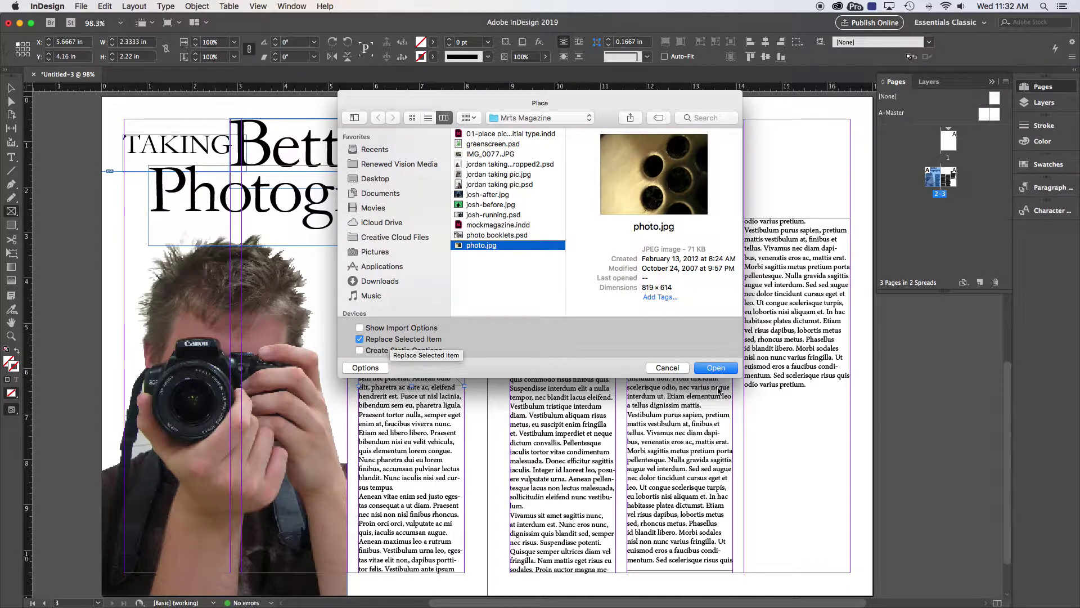
click(714, 368)
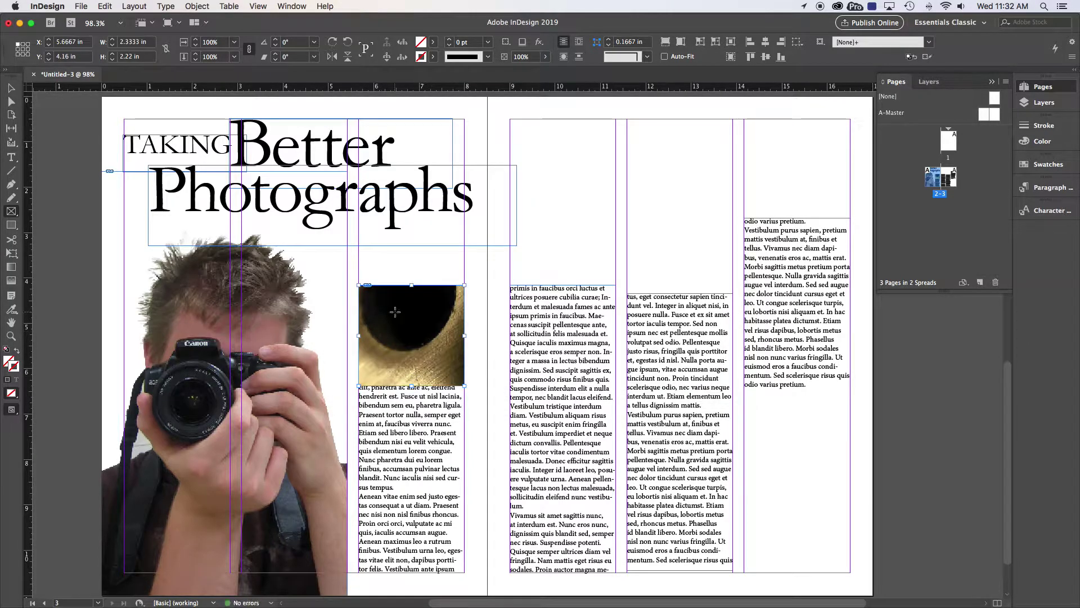
Scale the placed photo inside its frame to about 27% and position it so it fills the frame.
click(11, 102)
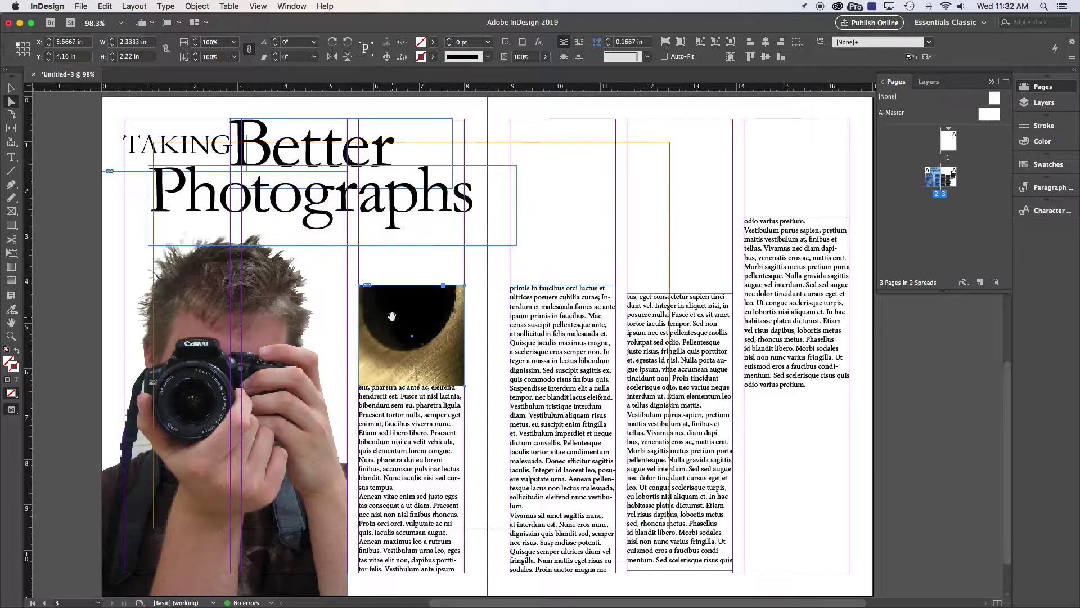
click(392, 317)
drag(669, 528, 493, 396)
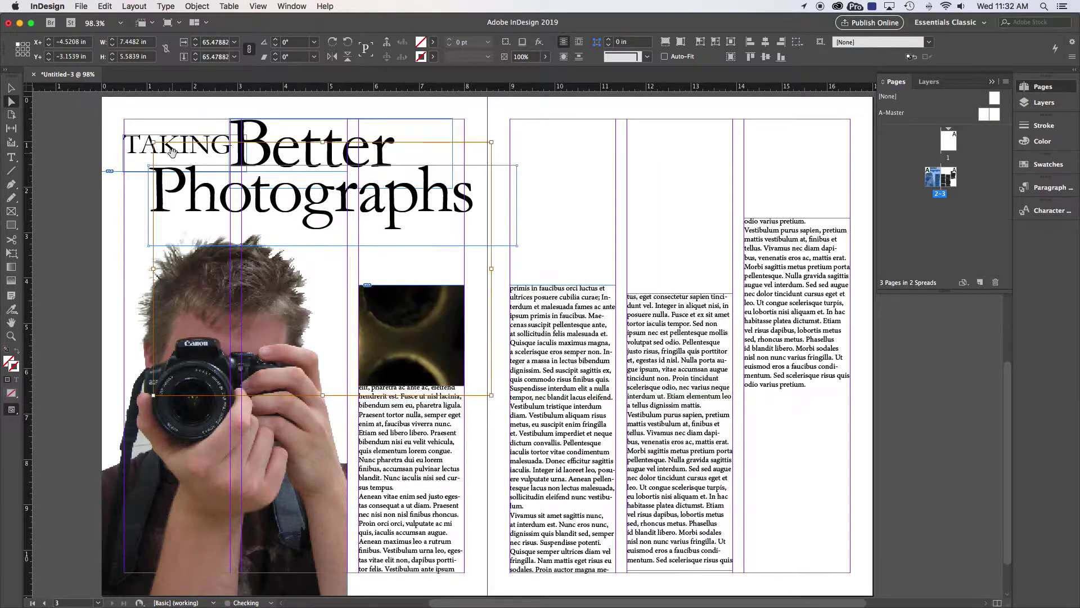
drag(153, 142, 337, 280)
drag(423, 325, 401, 320)
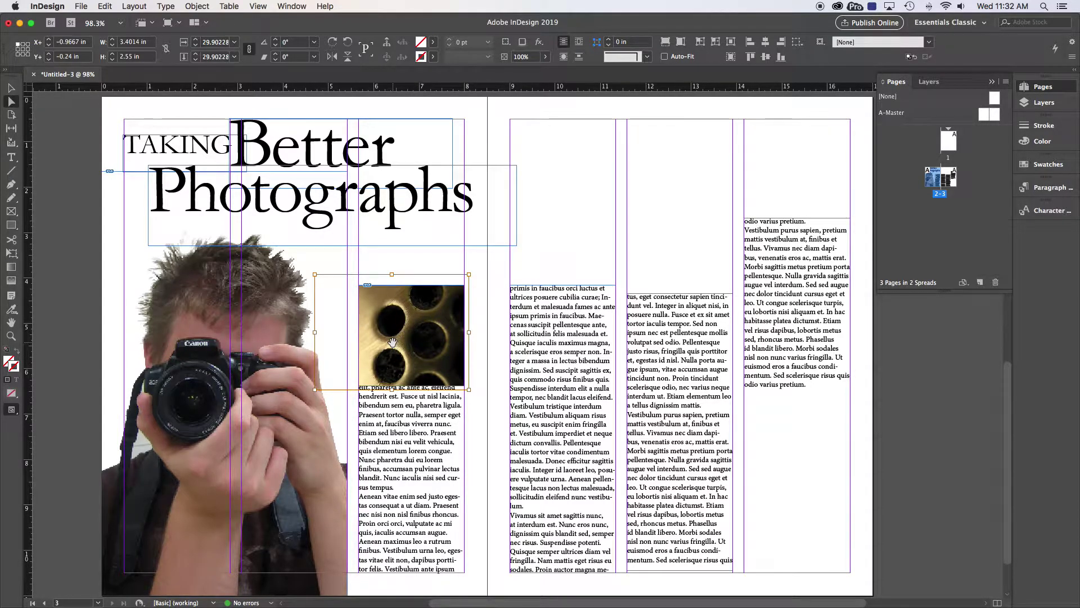
drag(397, 344, 392, 340)
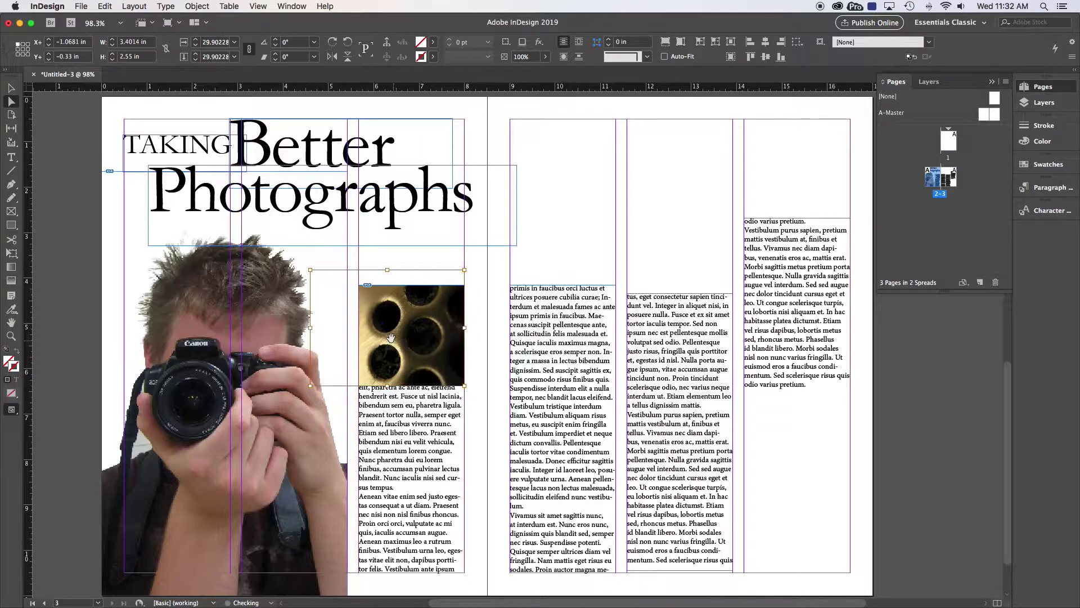
drag(311, 270, 325, 281)
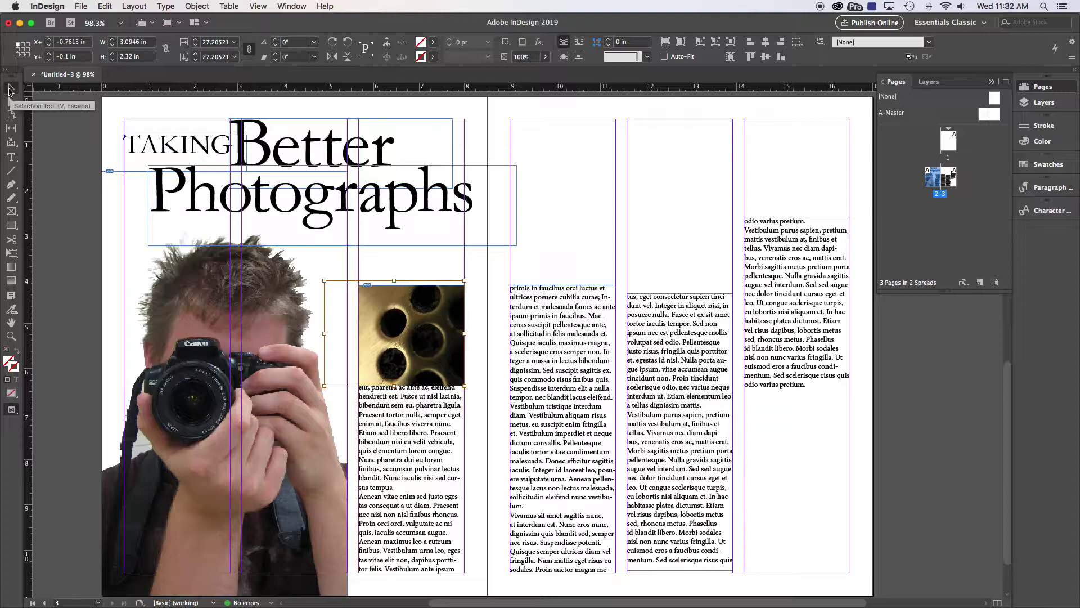
Draw a picture frame about 4.92 × 2.12 in across the first two text columns of the right page.
click(538, 259)
click(13, 212)
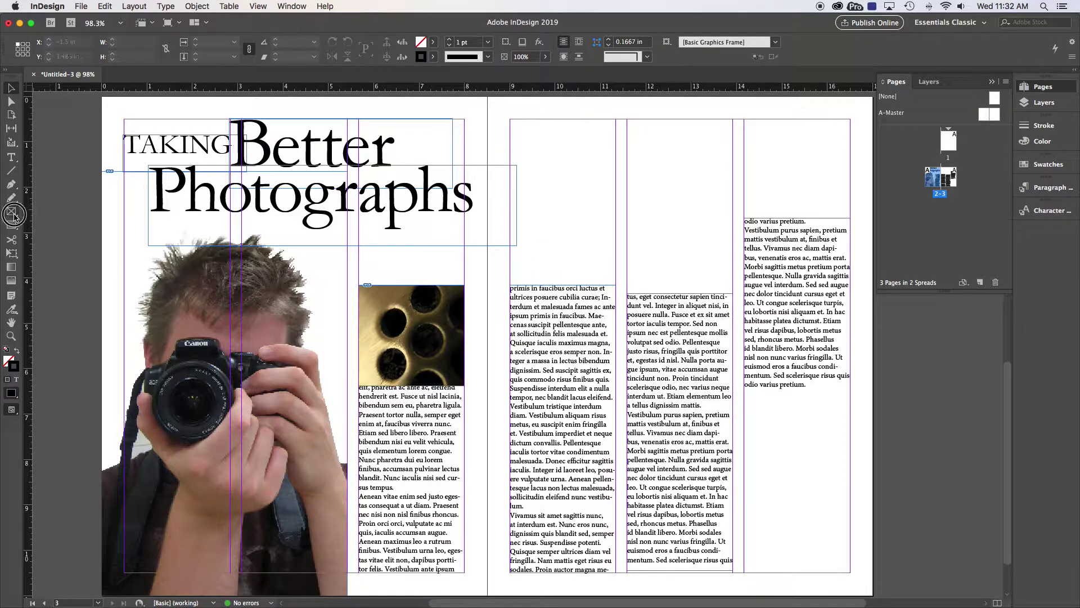
mouse_move(510, 278)
mouse_down()
mouse_move(799, 372)
mouse_move(733, 373)
mouse_up()
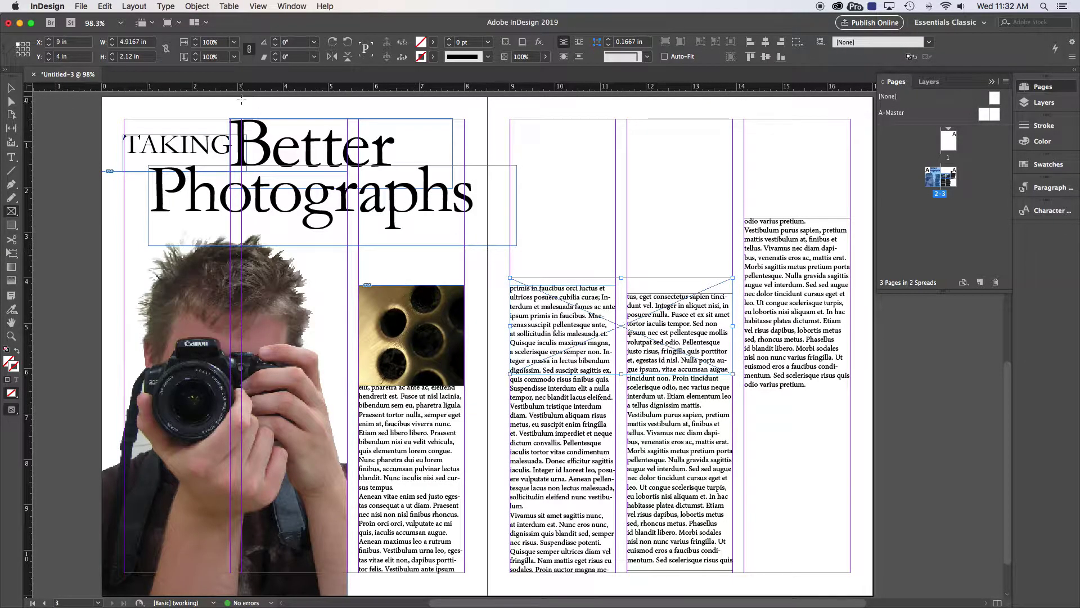
Place IMG_0077.JPG into the two-column frame on the right page.
key(super+d)
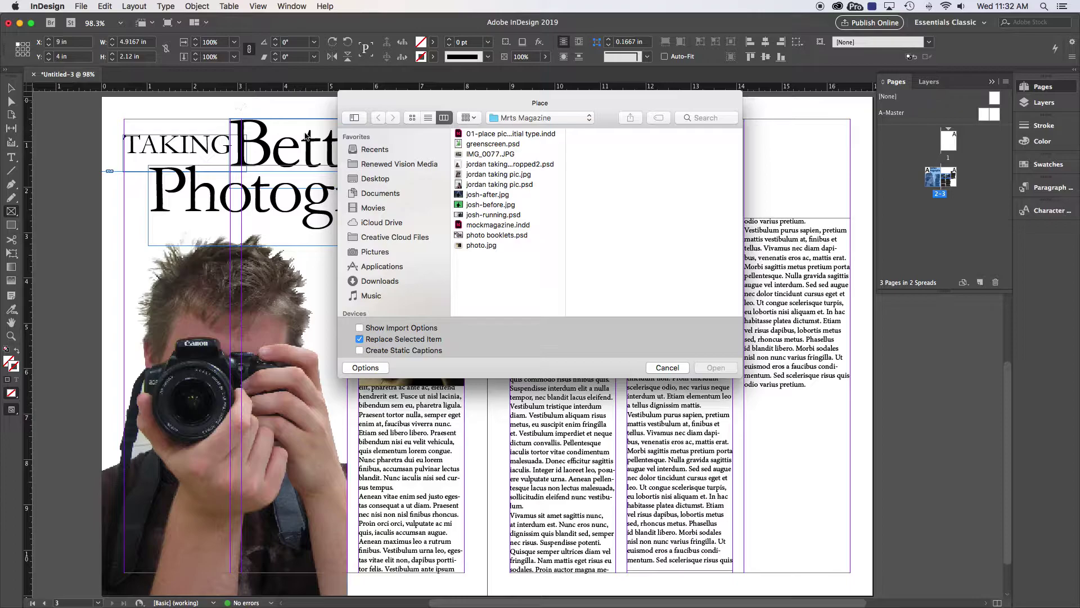
click(468, 155)
click(717, 368)
Scale the computer-lab photo inside its frame to about 7.4% and position it to cover the frame.
click(638, 327)
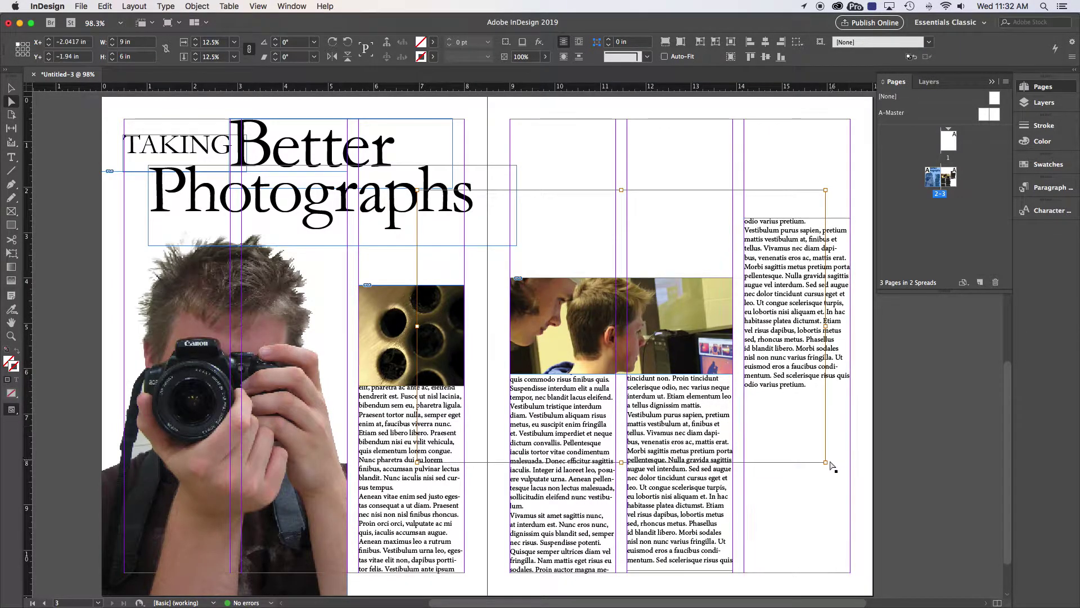
drag(825, 462, 743, 387)
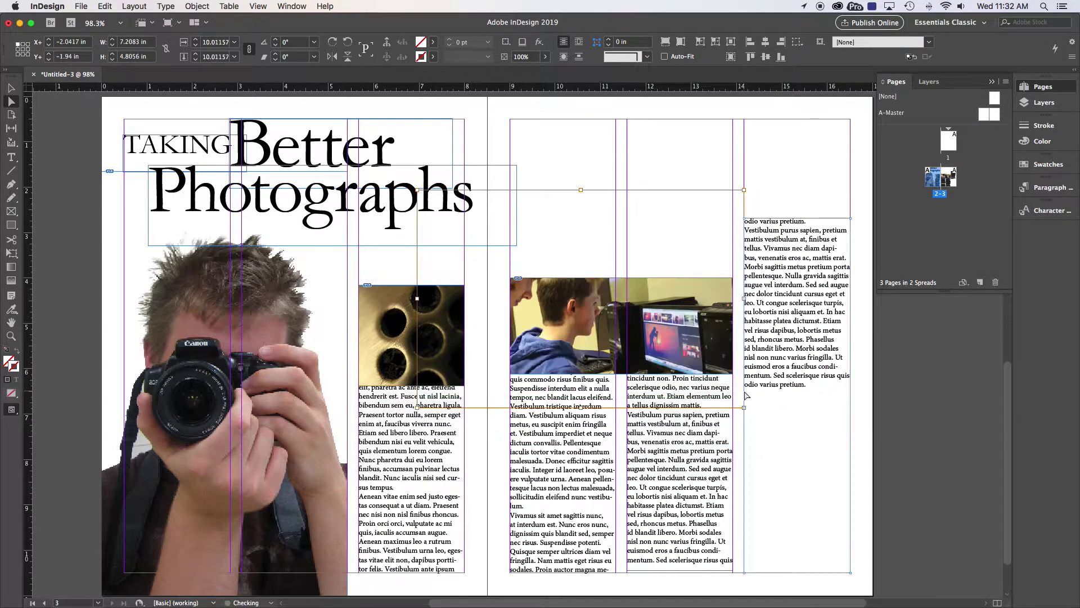
drag(416, 190, 509, 246)
mouse_move(554, 307)
mouse_down()
mouse_move(554, 292)
mouse_move(565, 303)
mouse_up()
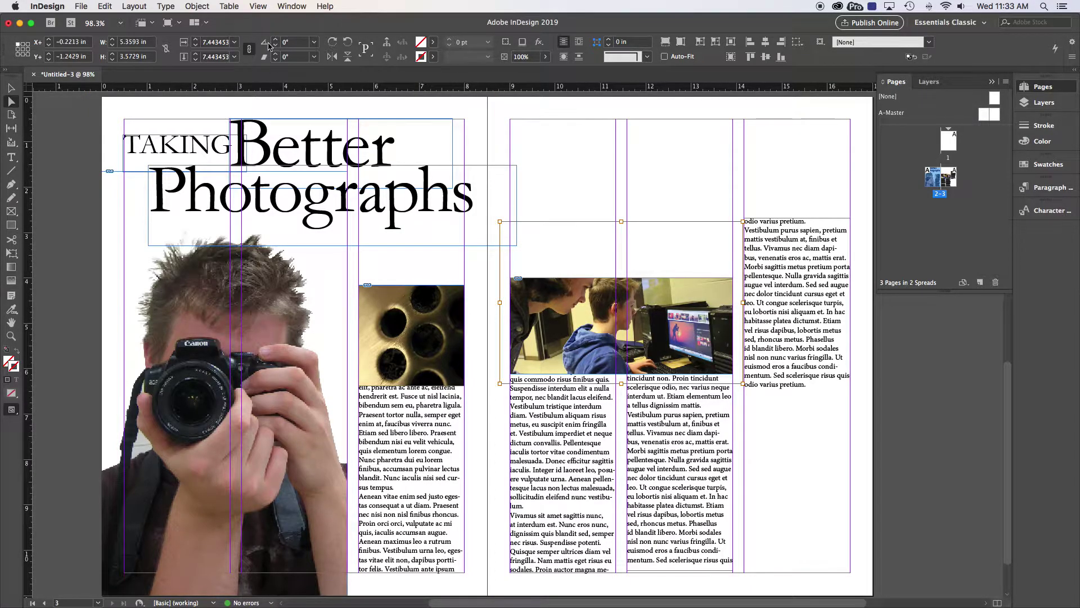
Try rotating the computer-lab photo by 5° inside its frame.
double_click(293, 43)
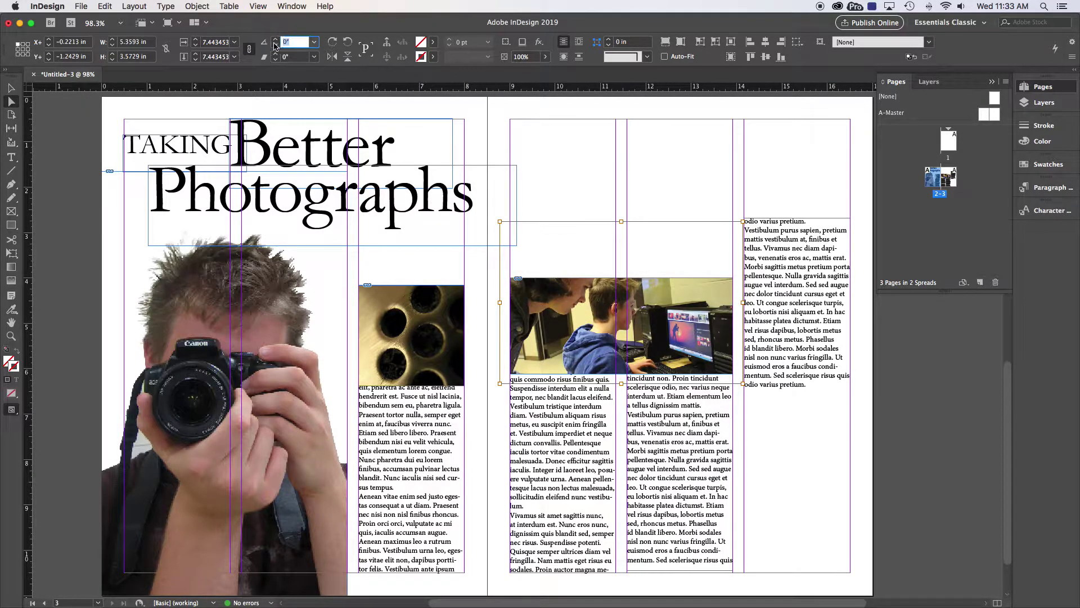
text(5)
key(Return)
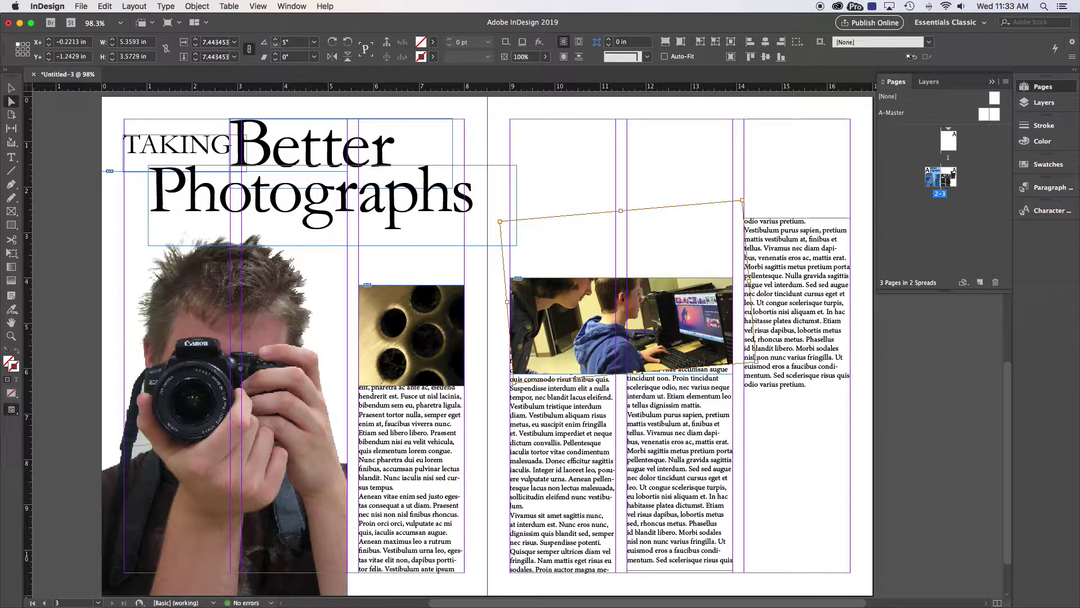
Set the rotation of the computer-lab photo inside its frame to -2°.
double_click(293, 43)
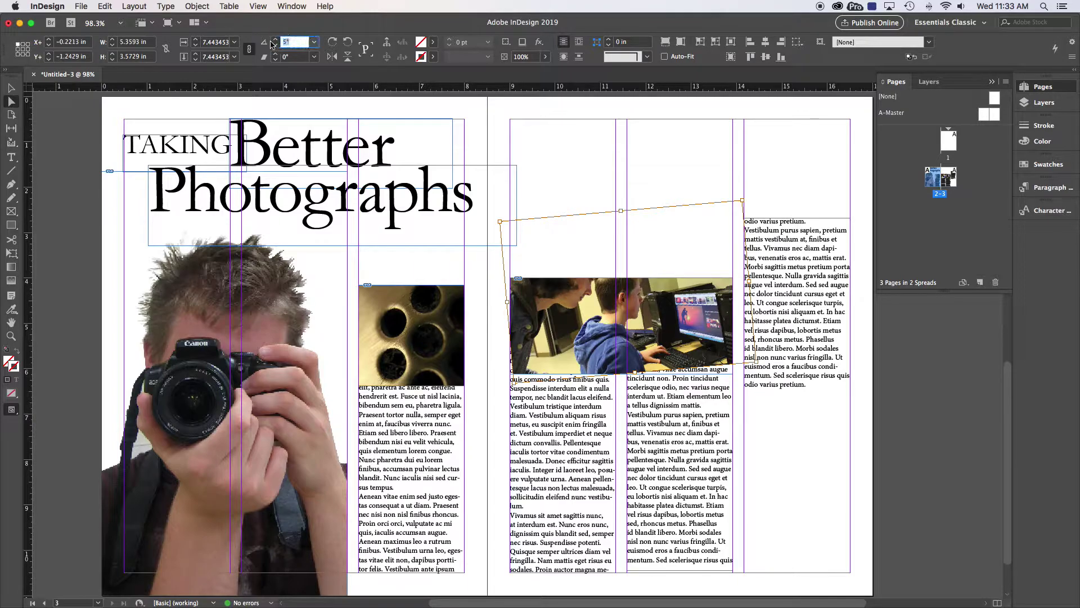
text(-2)
key(Return)
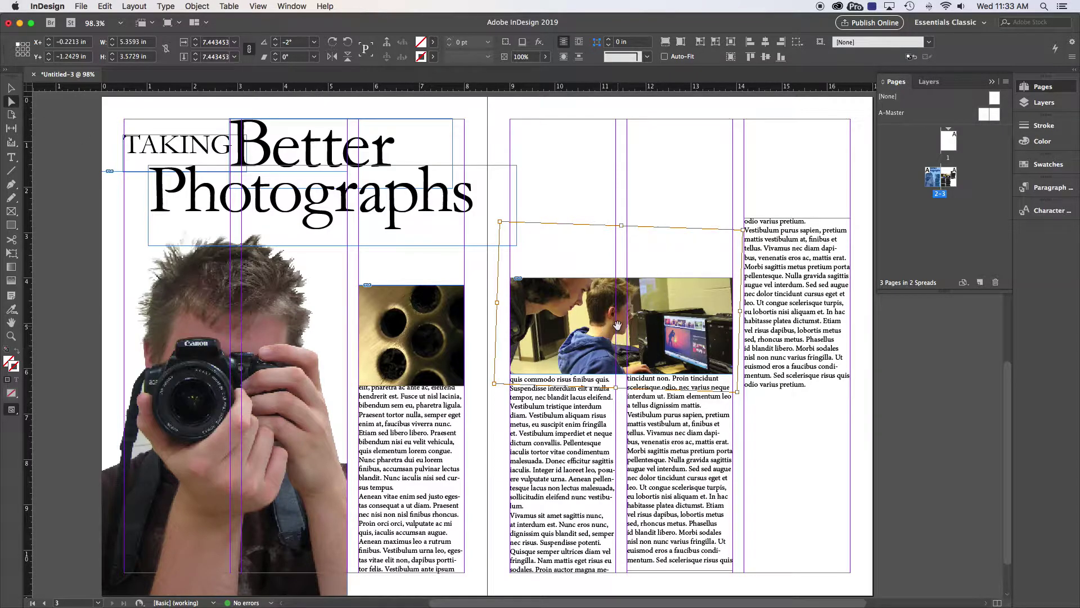
Nudge the computer-lab photo up about 0.17 in and slightly right inside its frame, and deselect it.
key(Up)
key(Up)
key(Up)
key(Up)
key(Up)
key(Up)
key(Up)
key(Up)
key(Up)
key(Up)
key(Up)
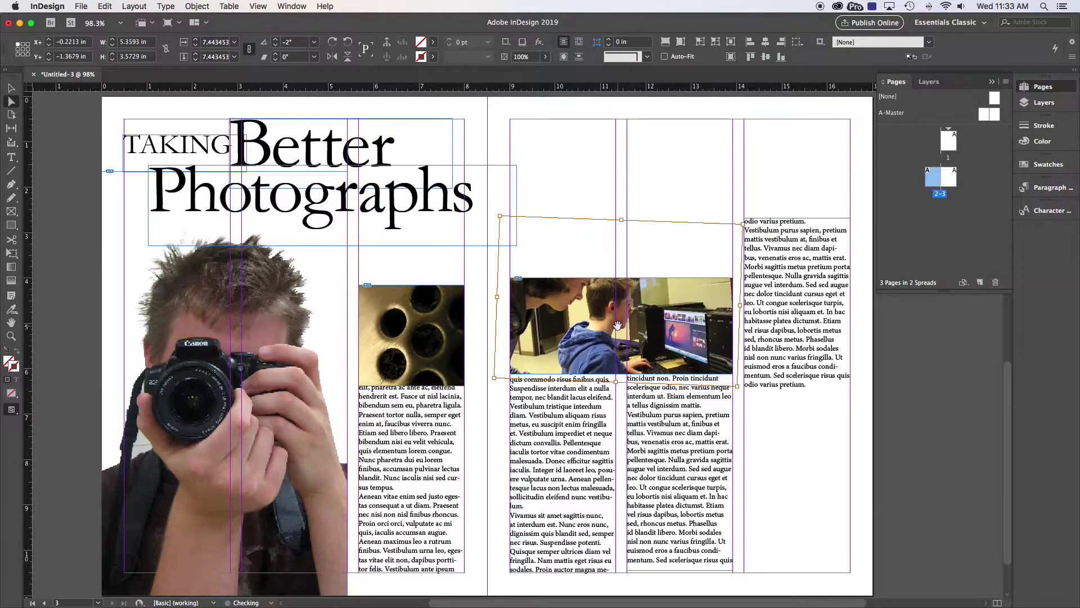
key(Up)
key(Right)
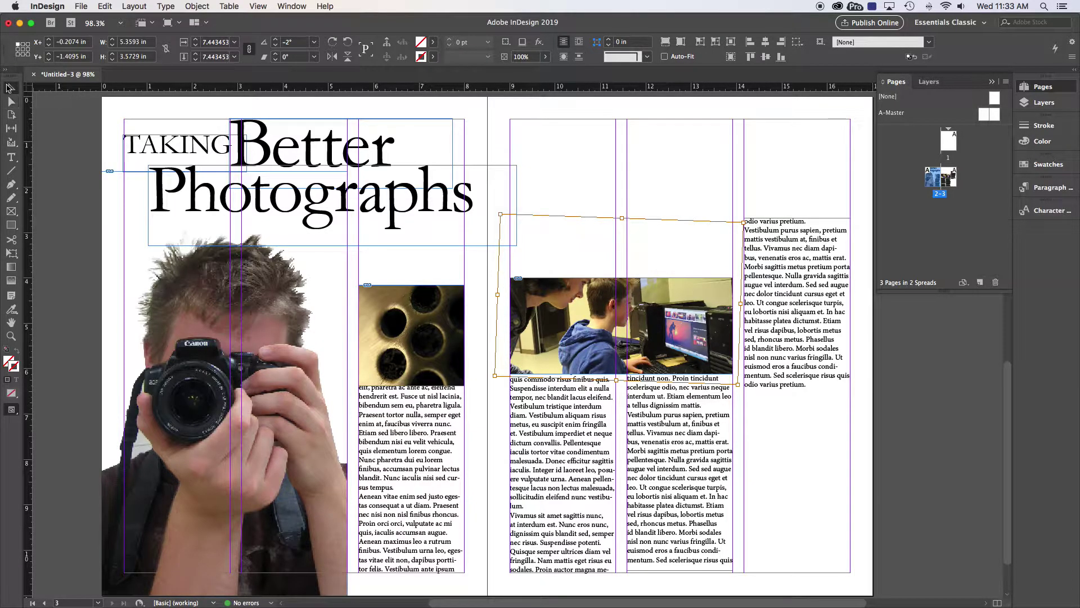
click(675, 180)
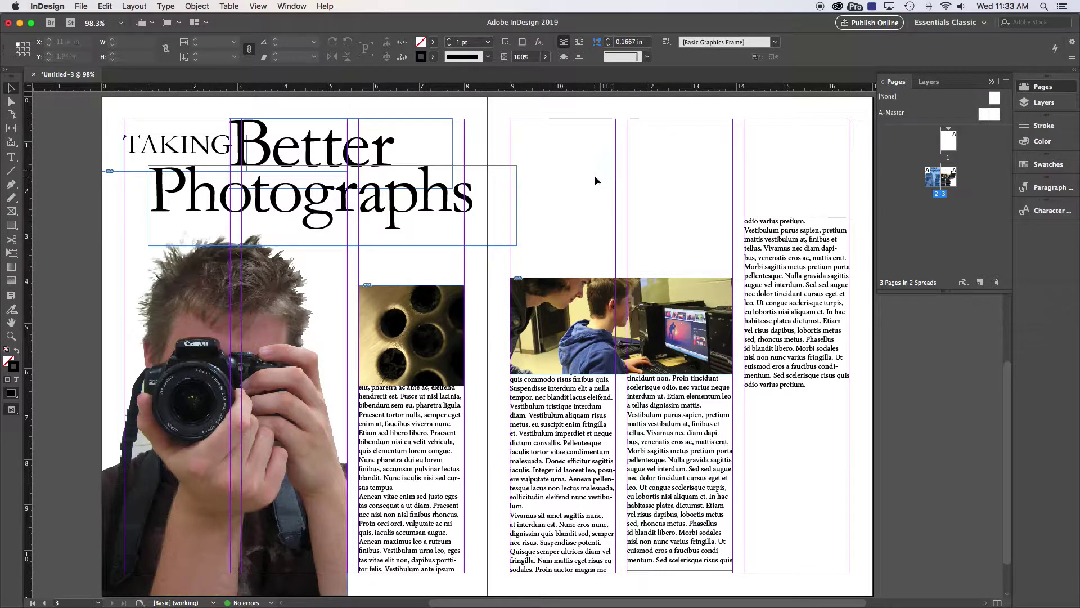
Place photo booklets.psd at full size on the right page and move it to about X 9.66 in, Y -0.54 in.
key(super+d)
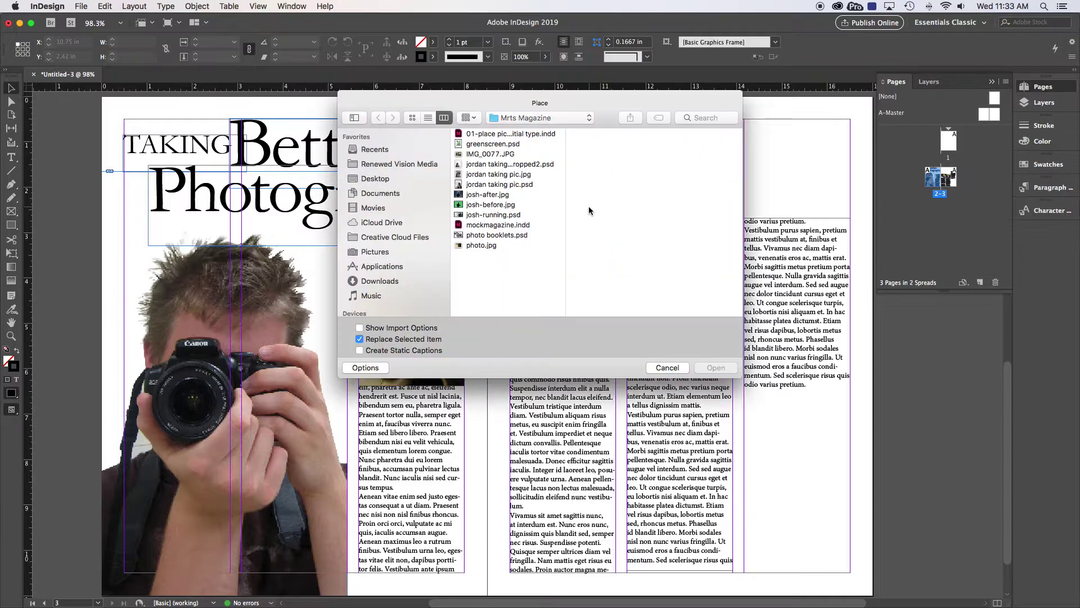
click(490, 235)
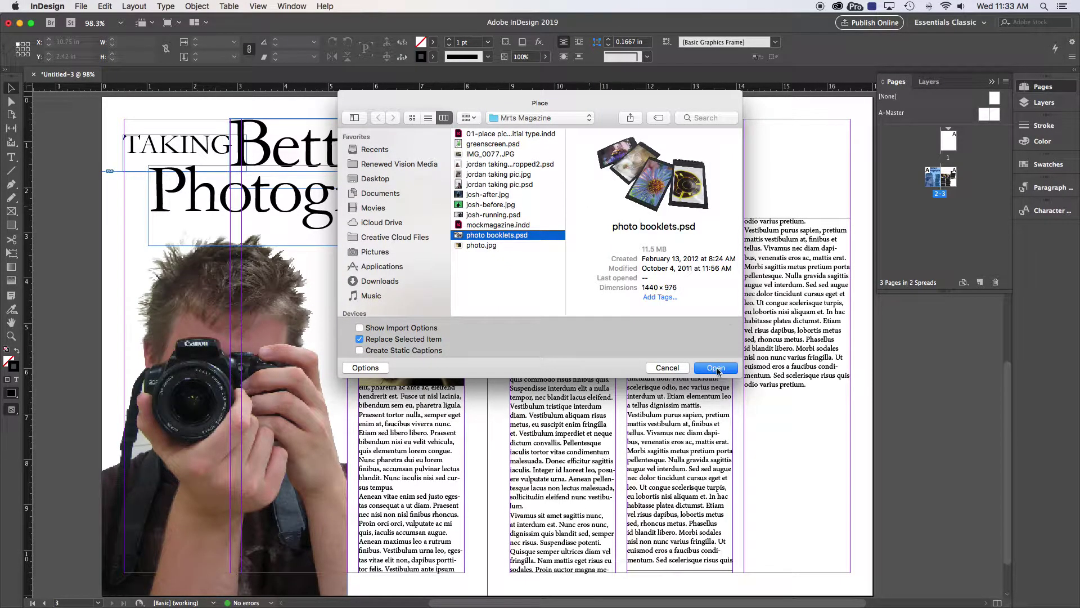
click(715, 367)
click(548, 146)
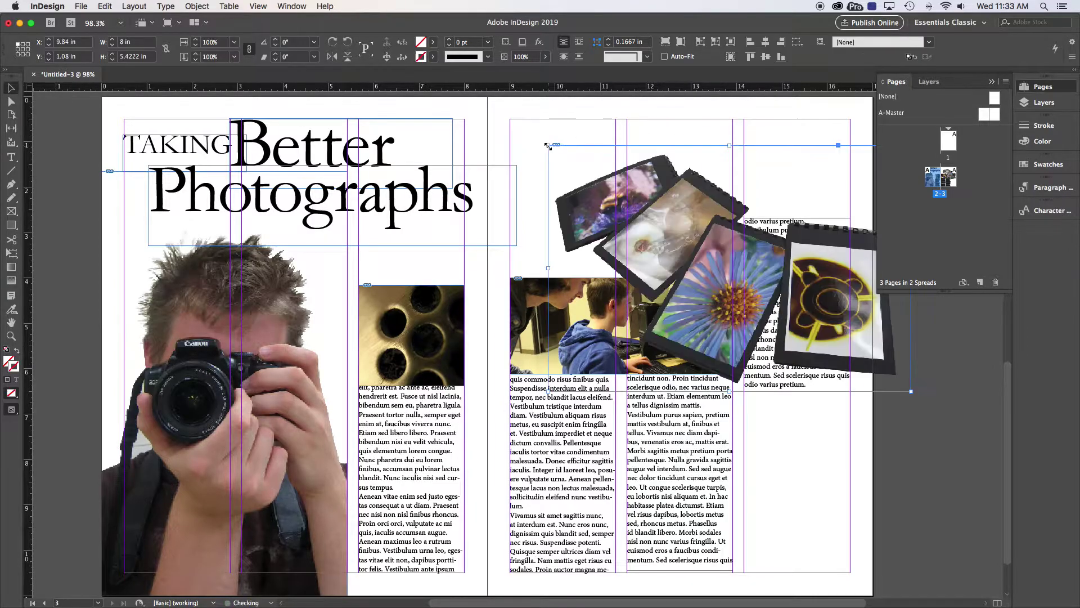
drag(669, 239, 656, 181)
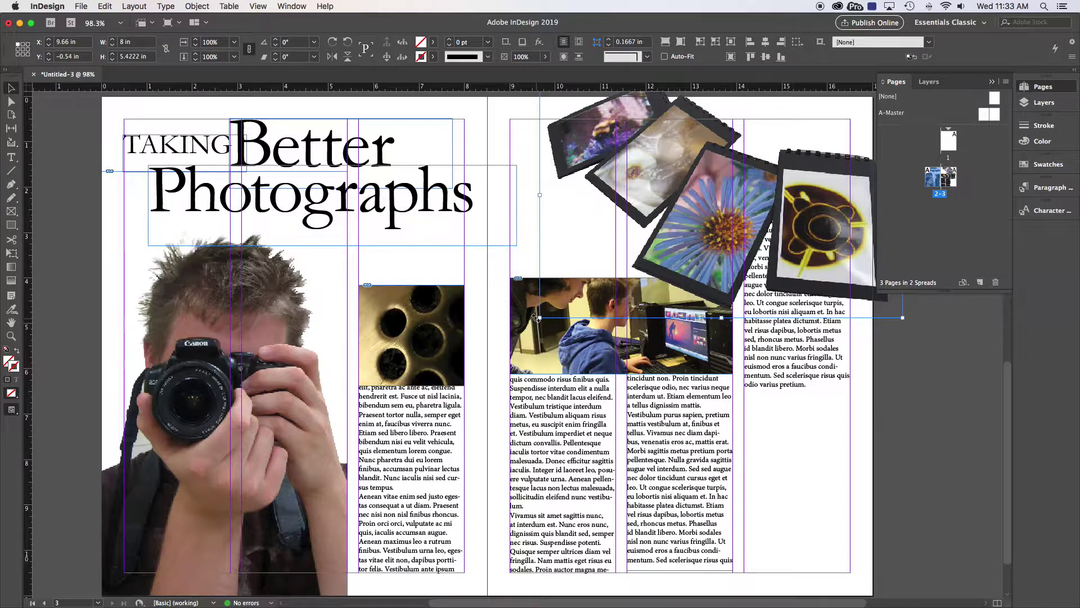
Crop the photo booklets frame at its lower-left corner and scale the image inside to about 94%.
drag(538, 318, 559, 298)
key(a)
click(656, 182)
drag(543, 318, 565, 298)
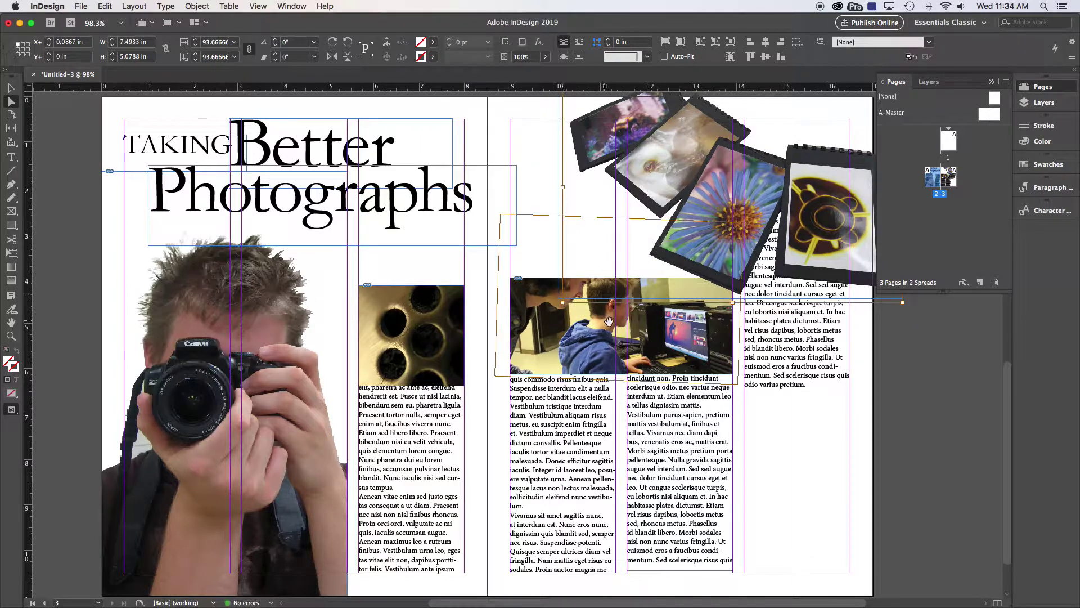
key(v)
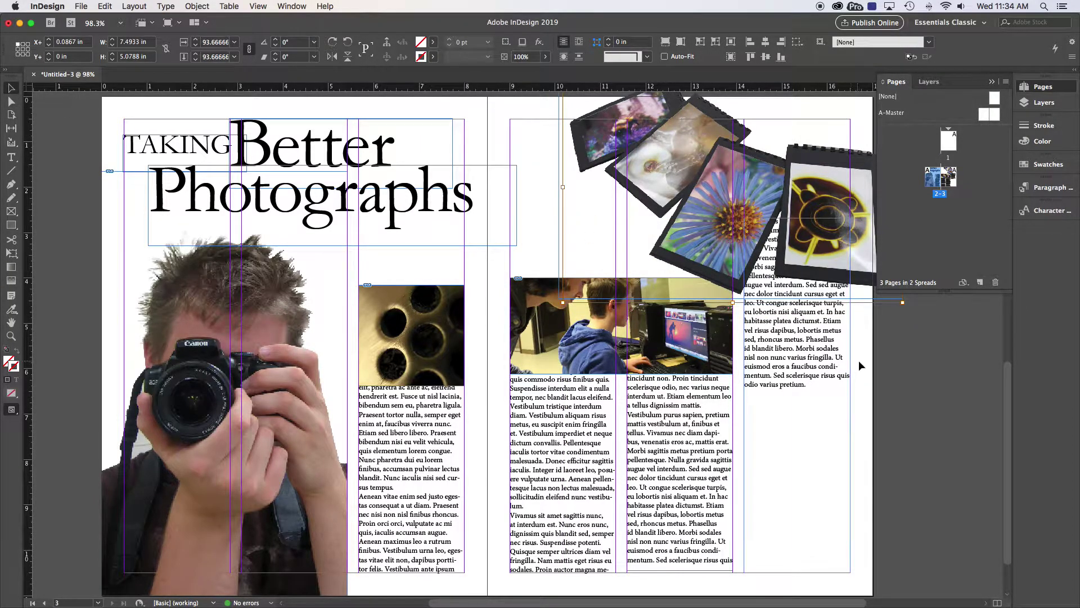
Deselect the image, collapse the Pages panel and preview the spread without guides and frame edges.
click(936, 371)
click(992, 83)
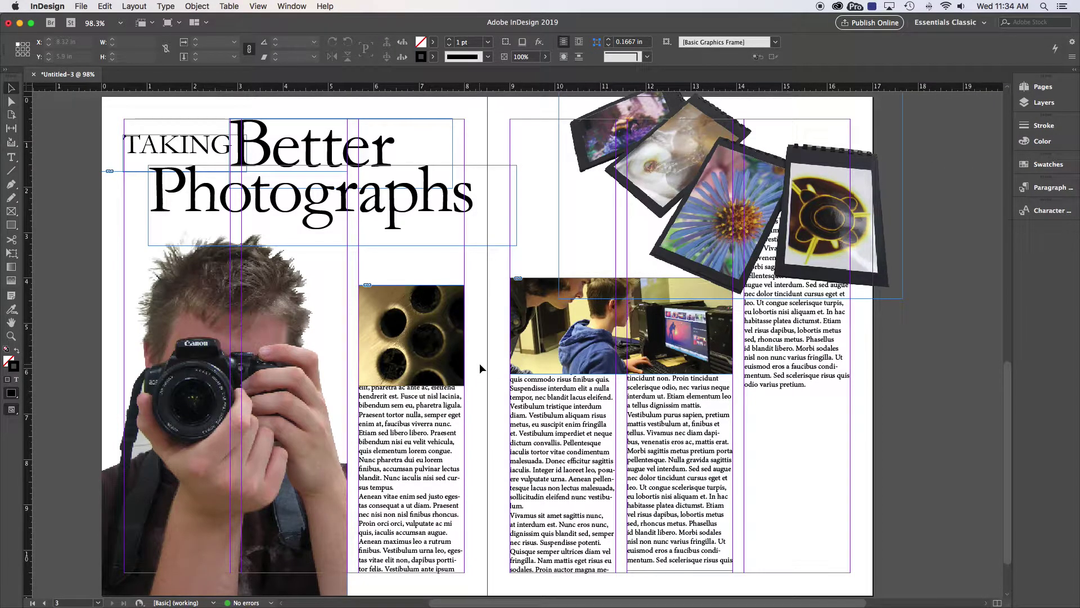
key(w)
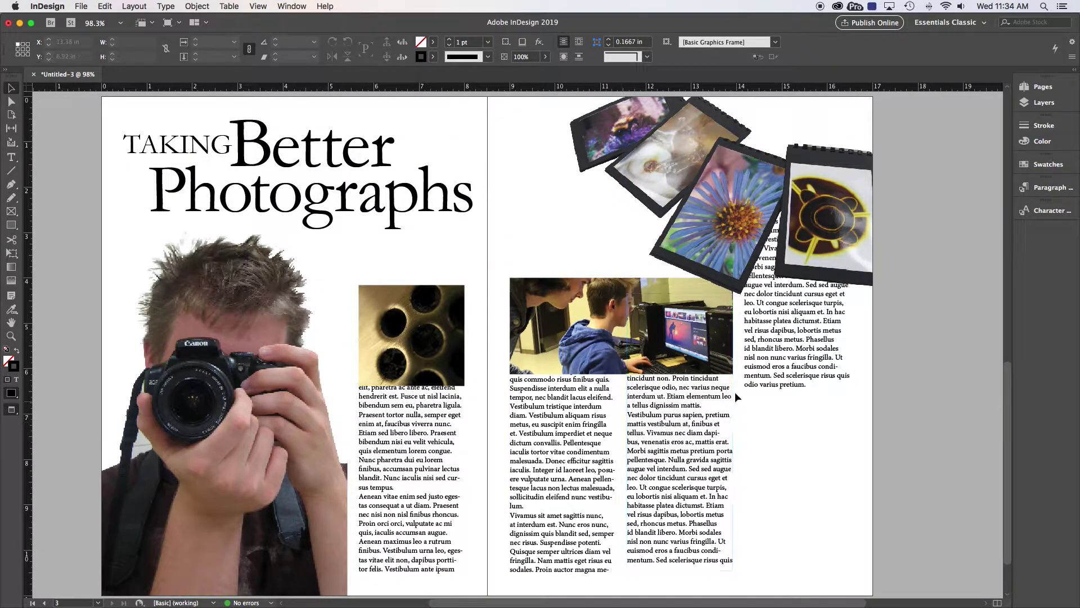
Lower the top edge of the rightmost text column and move the computer-lab photo down, both to Y 4.64 in.
click(782, 343)
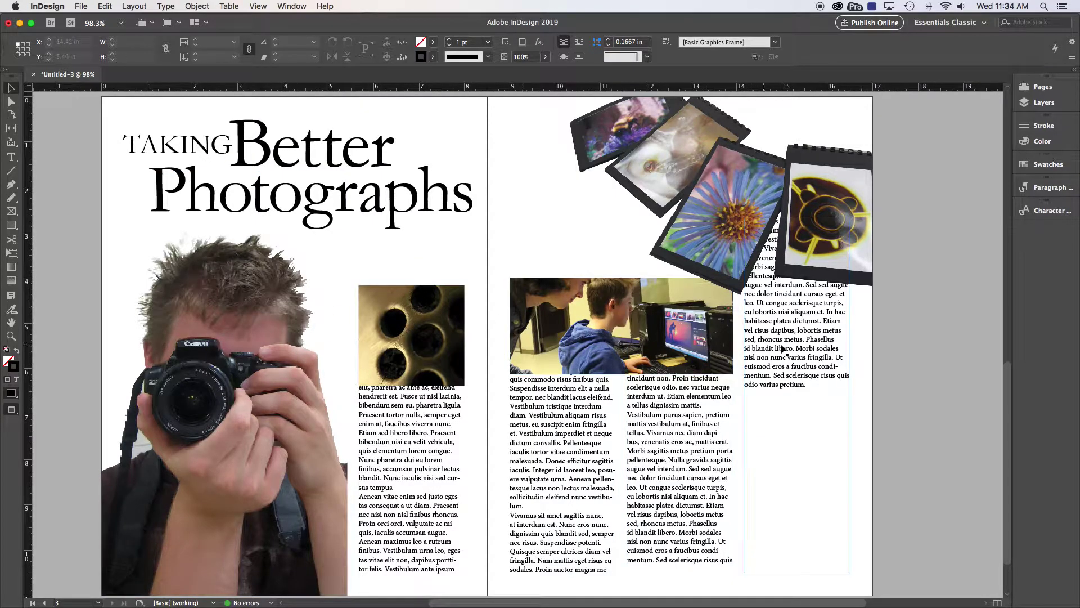
drag(799, 220, 799, 307)
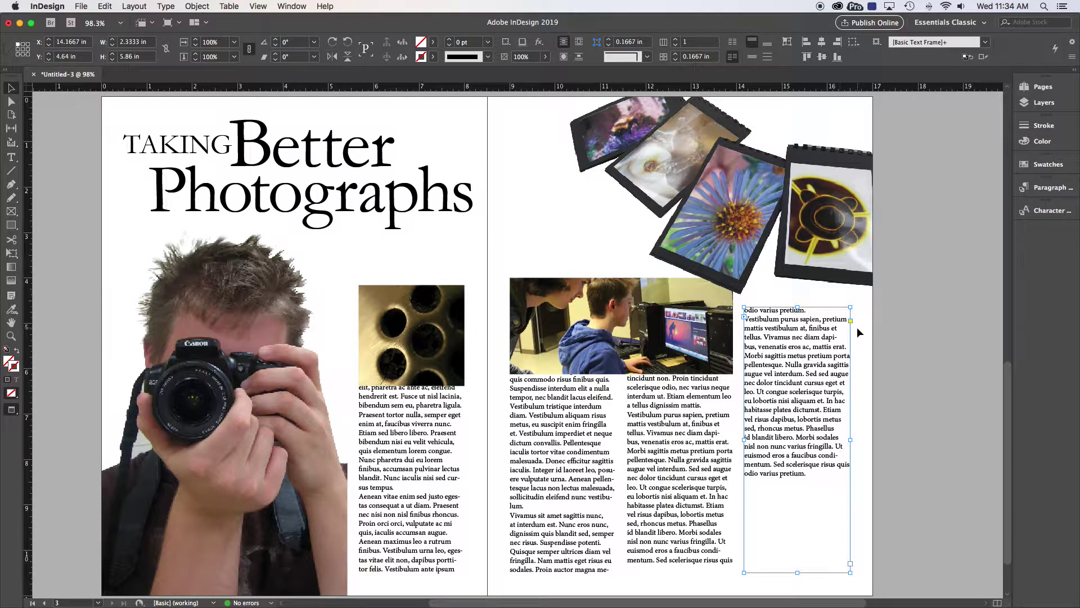
click(663, 293)
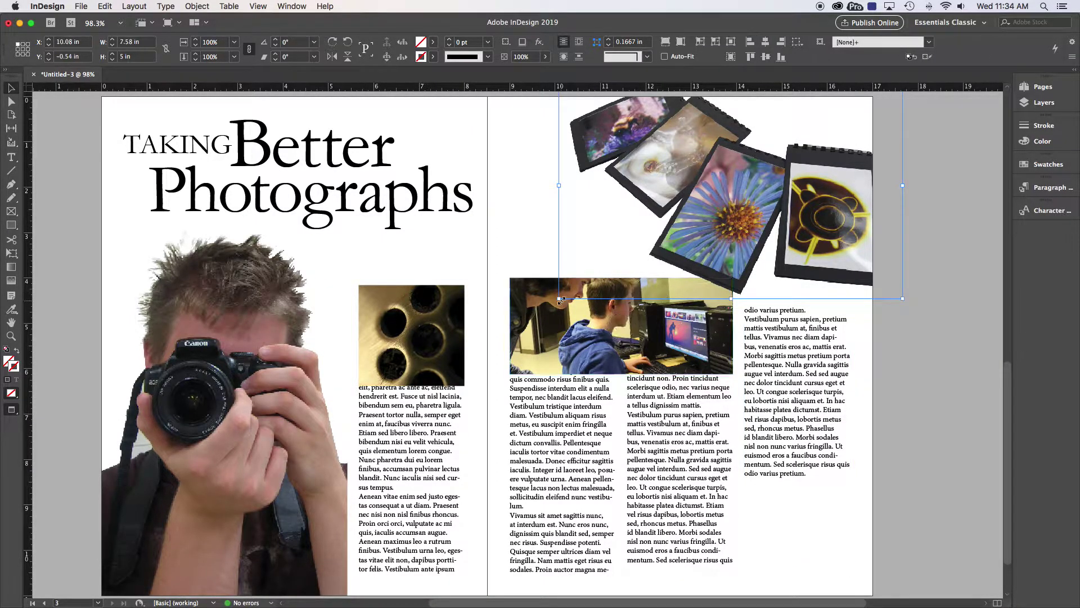
drag(532, 291, 530, 319)
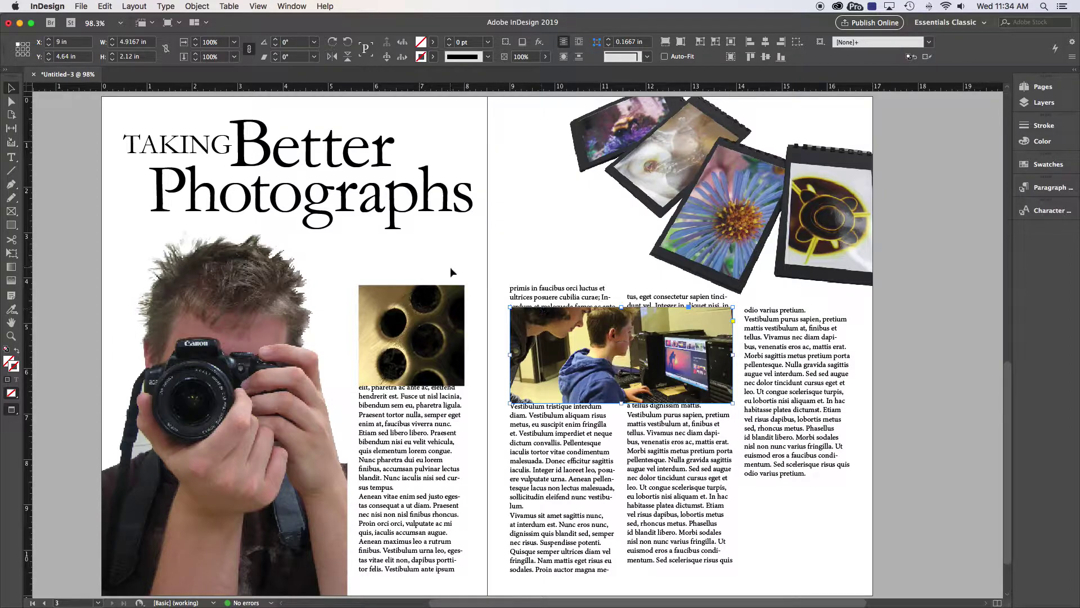
Show the guides, place a horizontal guide along the lab photo's top edge, and lower the tops of the two text columns behind that photo.
key(w)
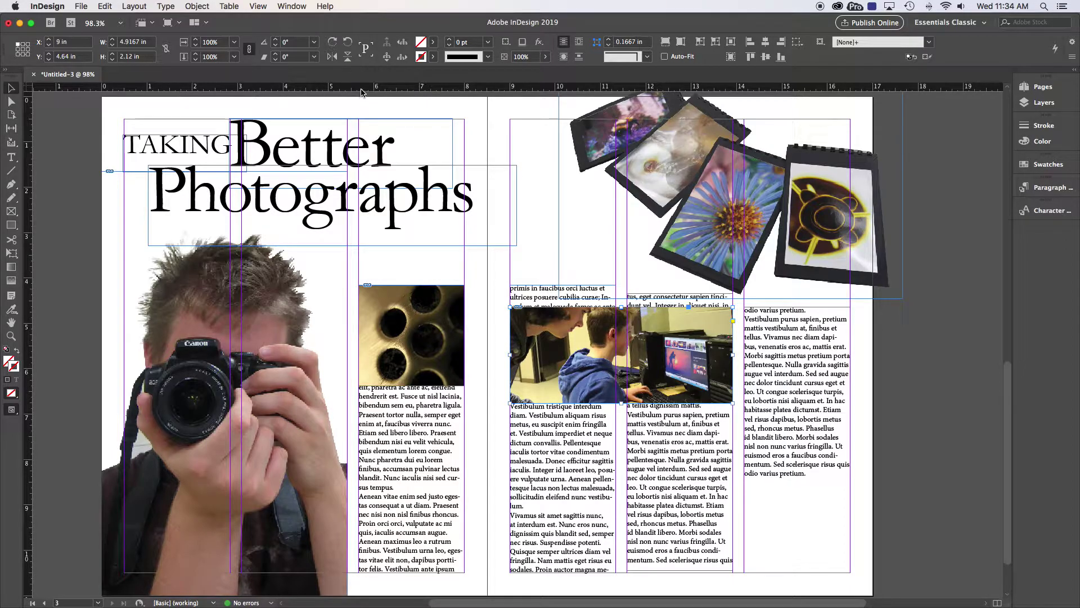
drag(361, 92, 65, 306)
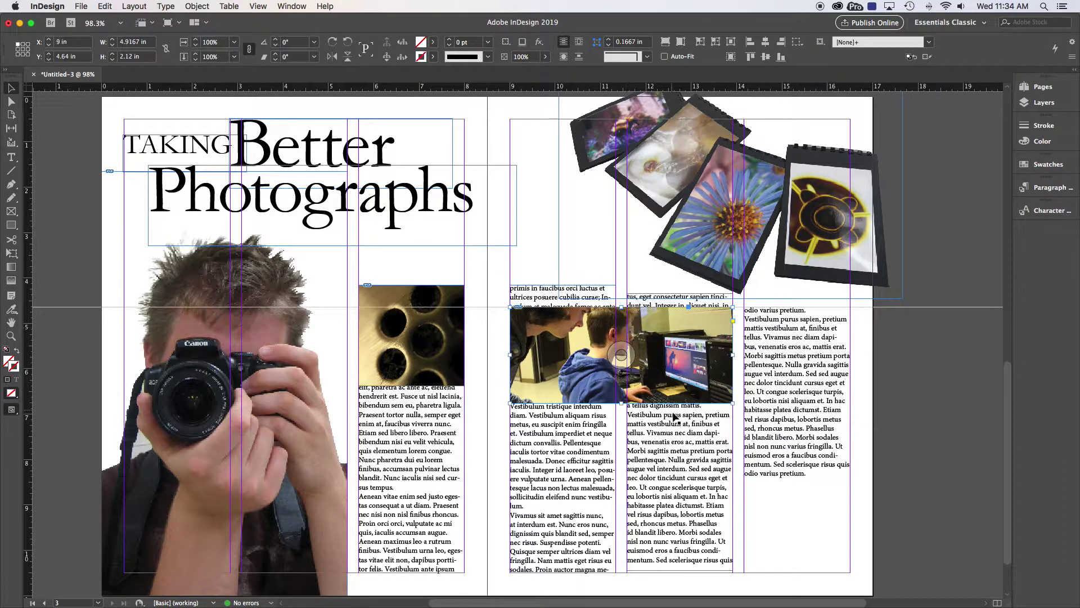
click(679, 324)
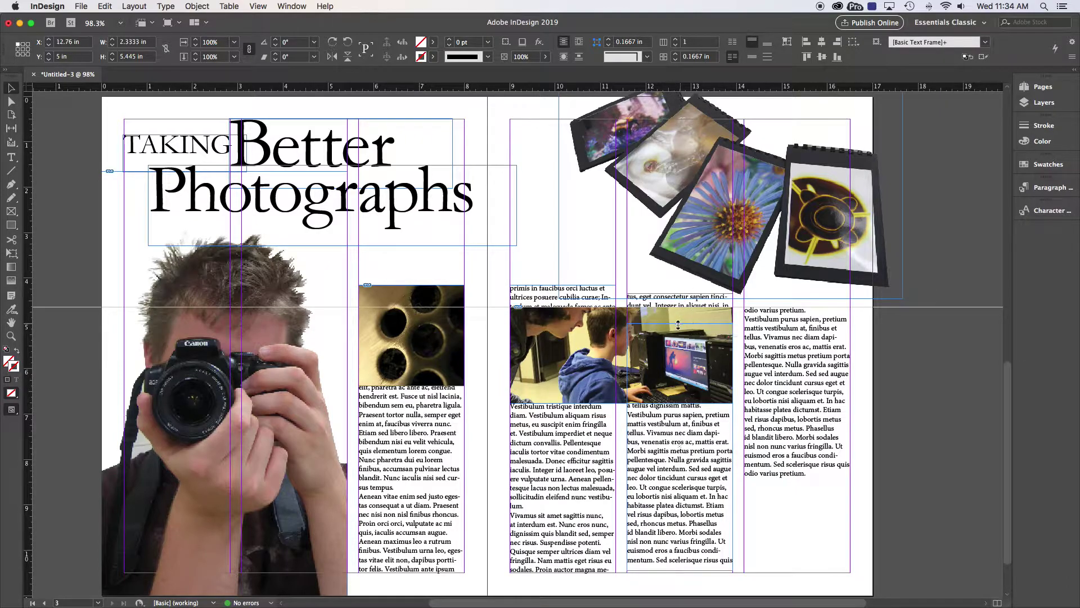
drag(679, 324, 679, 324)
click(581, 415)
drag(562, 283, 562, 402)
Lower the left page's text column top to about Y 7.02 in, move its close-up photo to Y 4.64 in, and preview the spread.
click(408, 296)
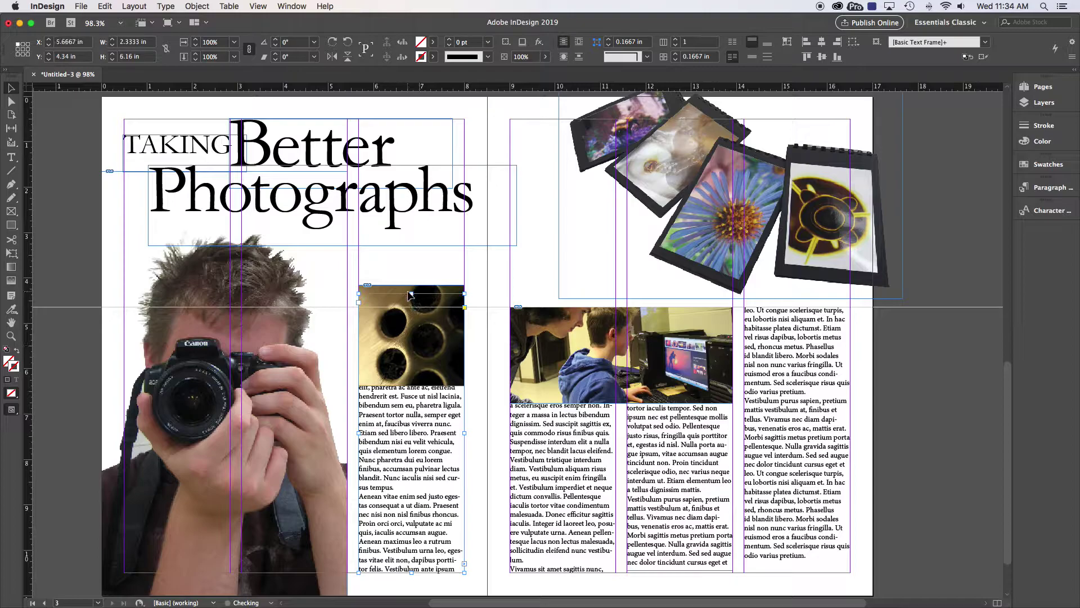
drag(410, 294, 411, 414)
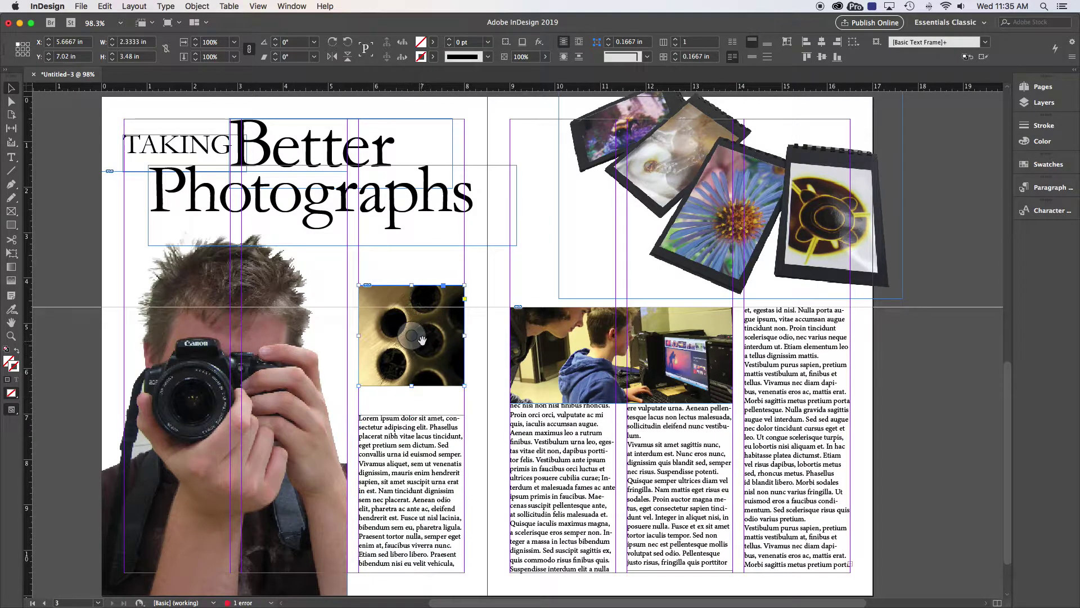
drag(431, 333, 431, 356)
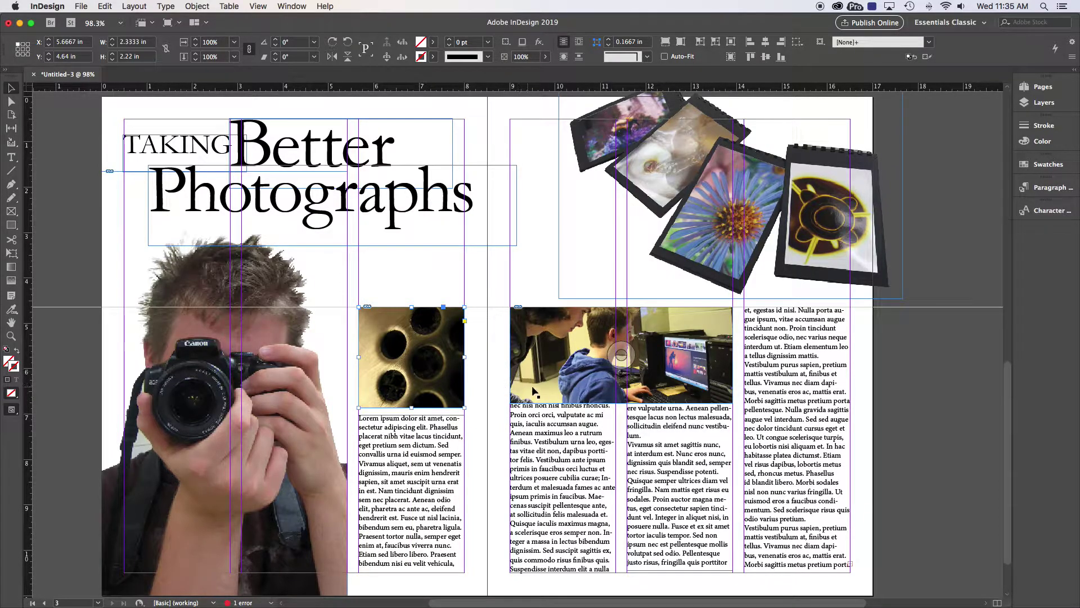
key(w)
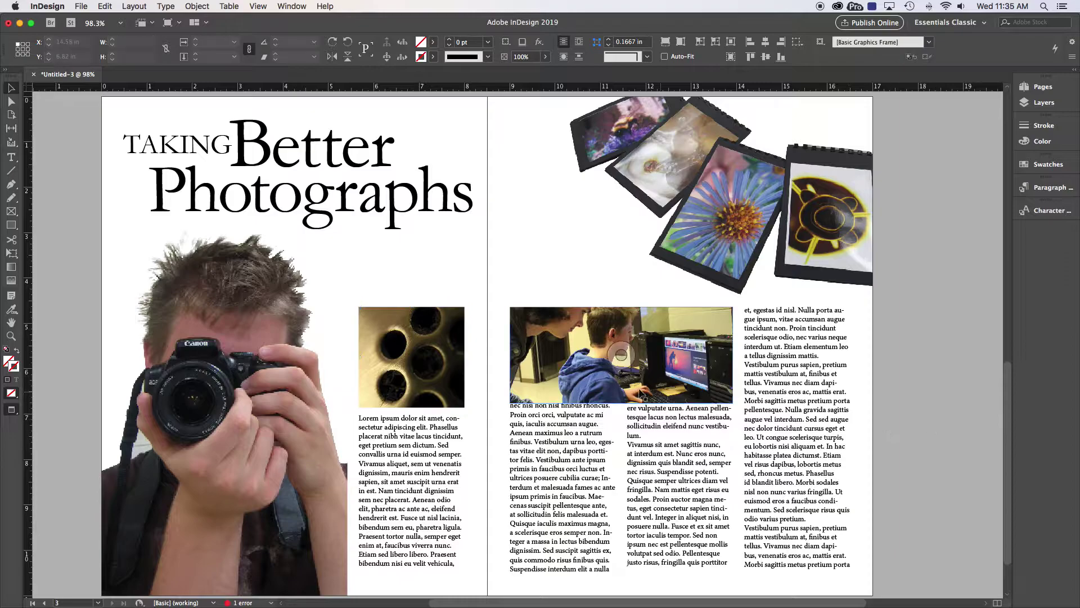
Set the computer-lab photo frame's height first to 2 in and finally to 2.125 in.
click(411, 357)
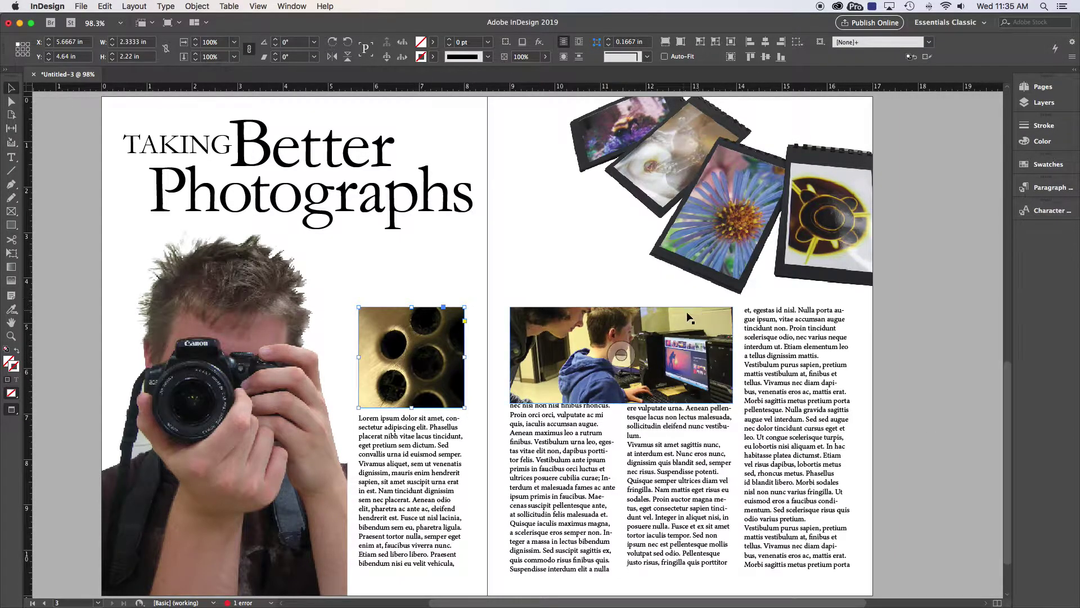
click(552, 373)
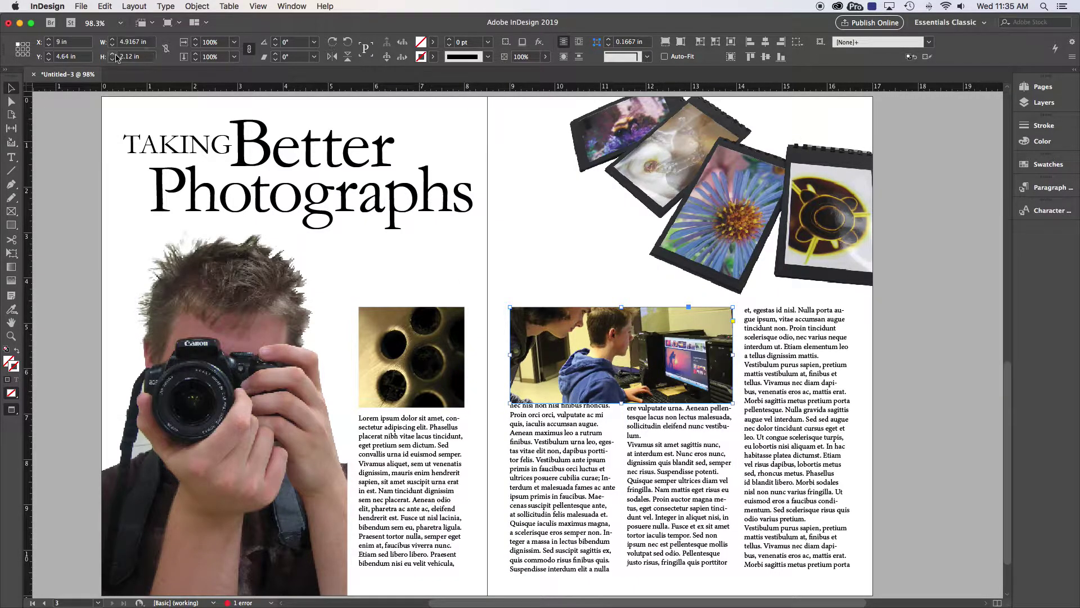
triple_click(142, 57)
text(2)
key(Return)
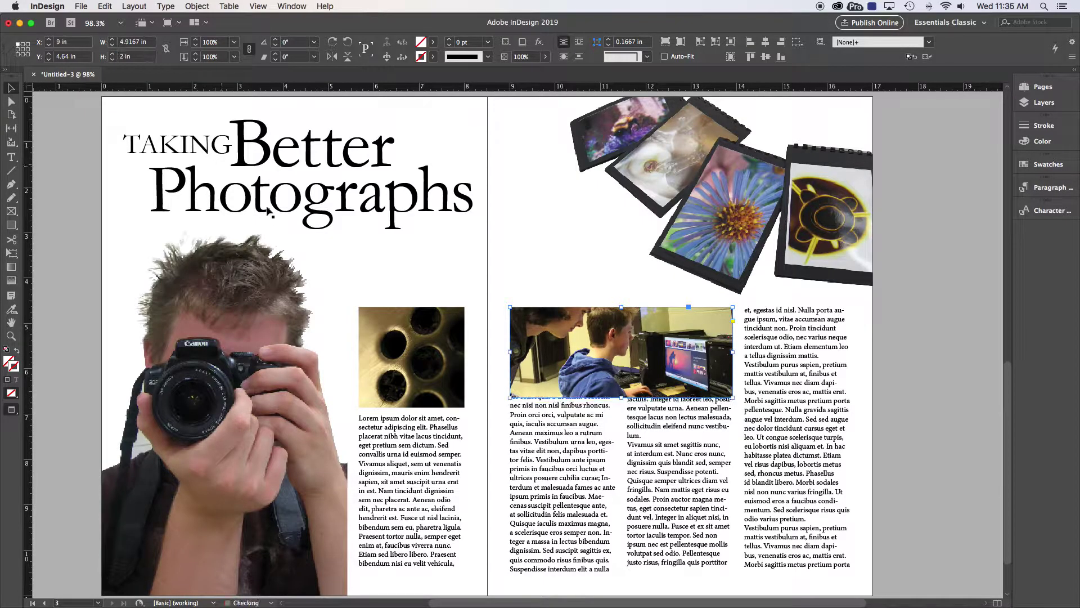
triple_click(142, 56)
text(2.125)
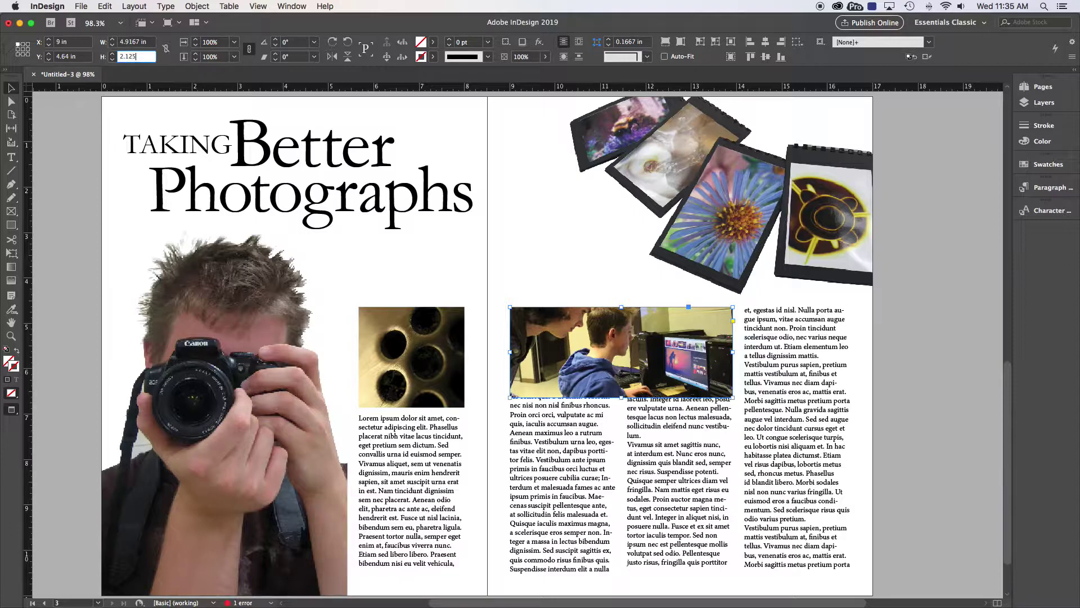
key(Return)
Set the left page's close-up photo frame height to 2.125 in and deselect it.
click(371, 326)
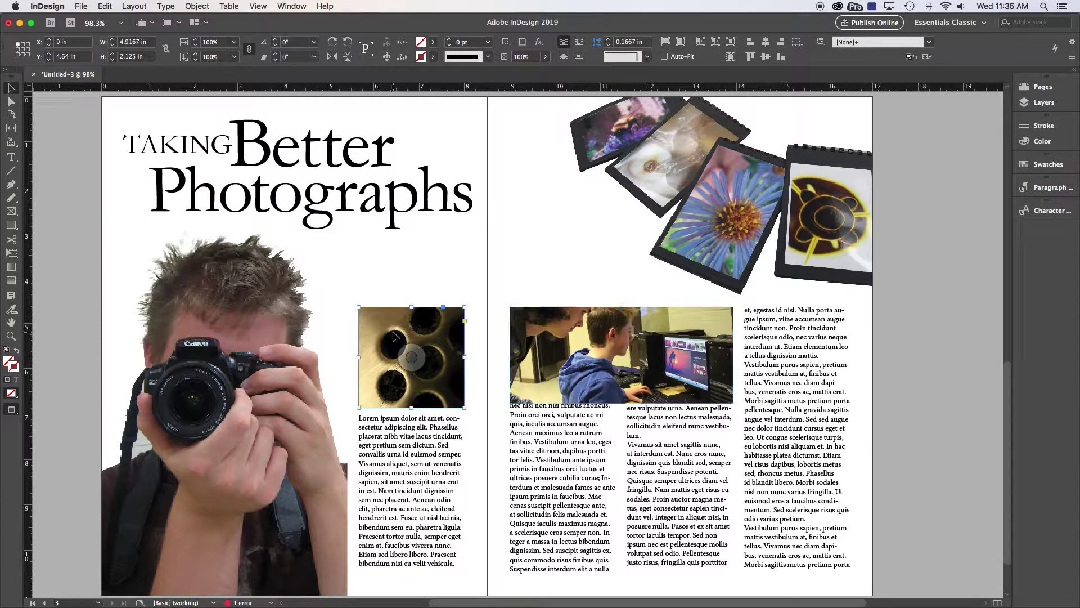
click(105, 56)
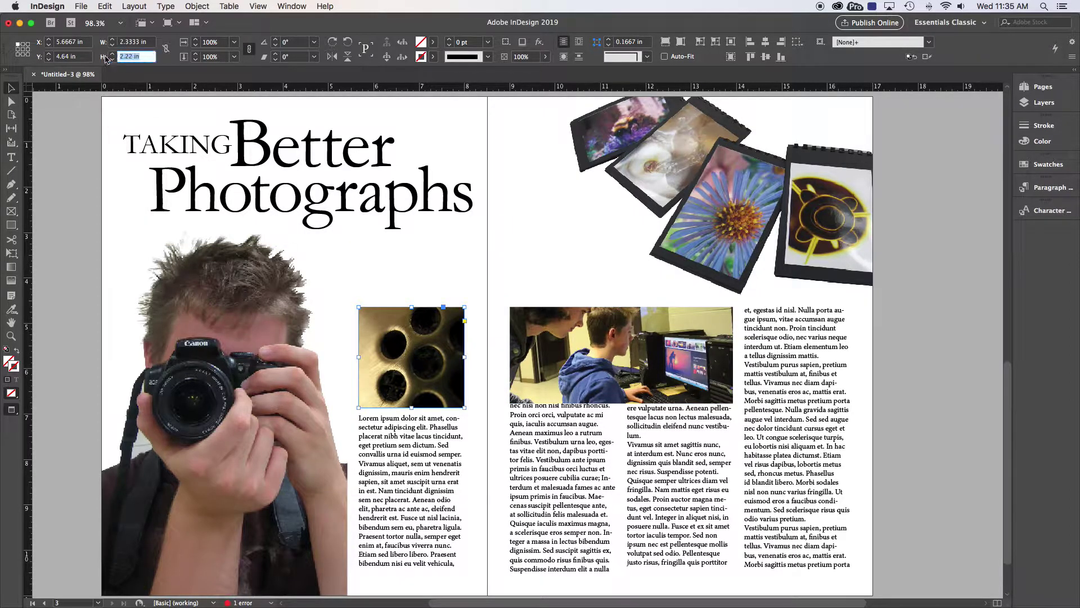
text(2.125)
key(Return)
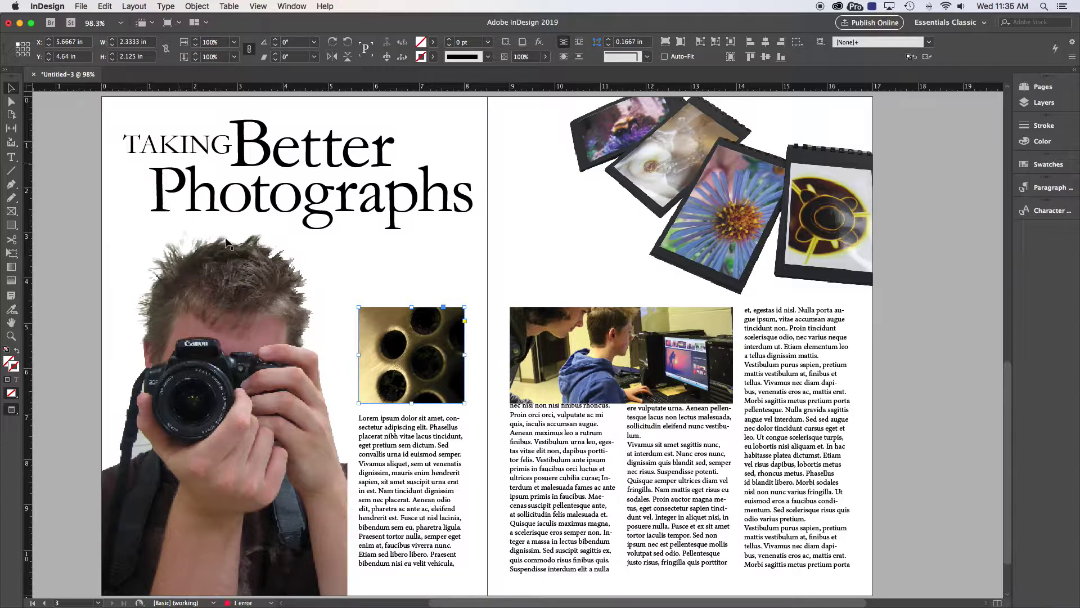
key(super+shift+a)
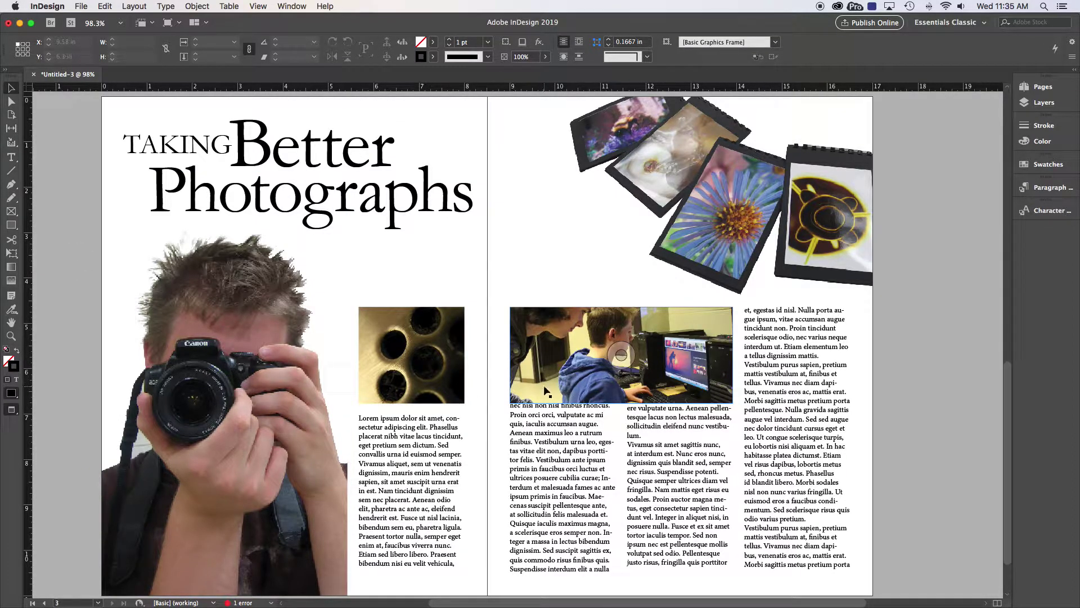
Raise the top edge of the left page's text column to about Y 6.54 in and deselect the frame.
click(415, 426)
drag(411, 415, 411, 393)
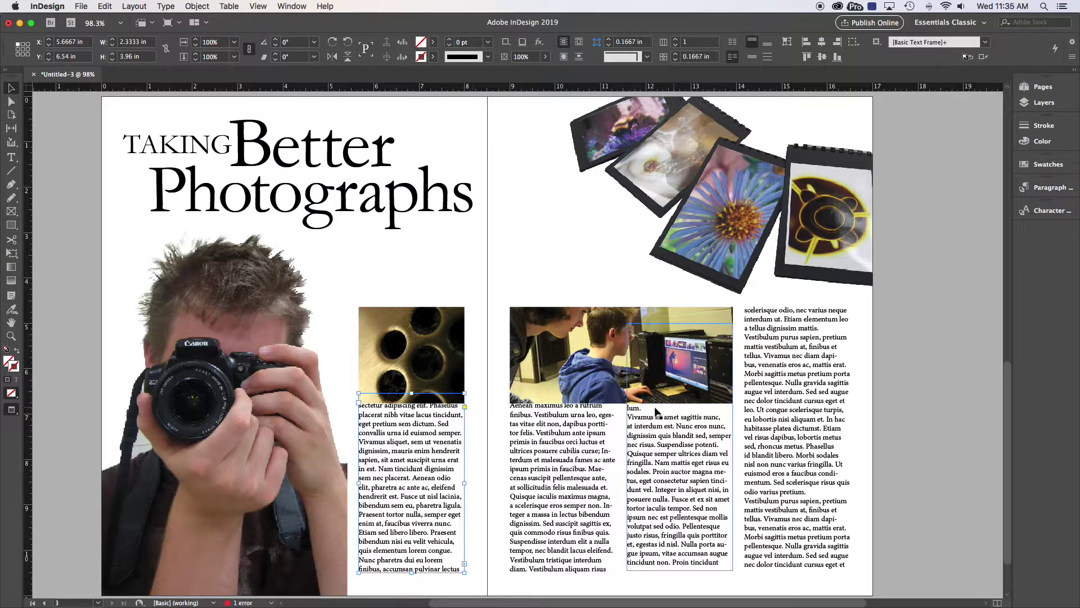
click(906, 356)
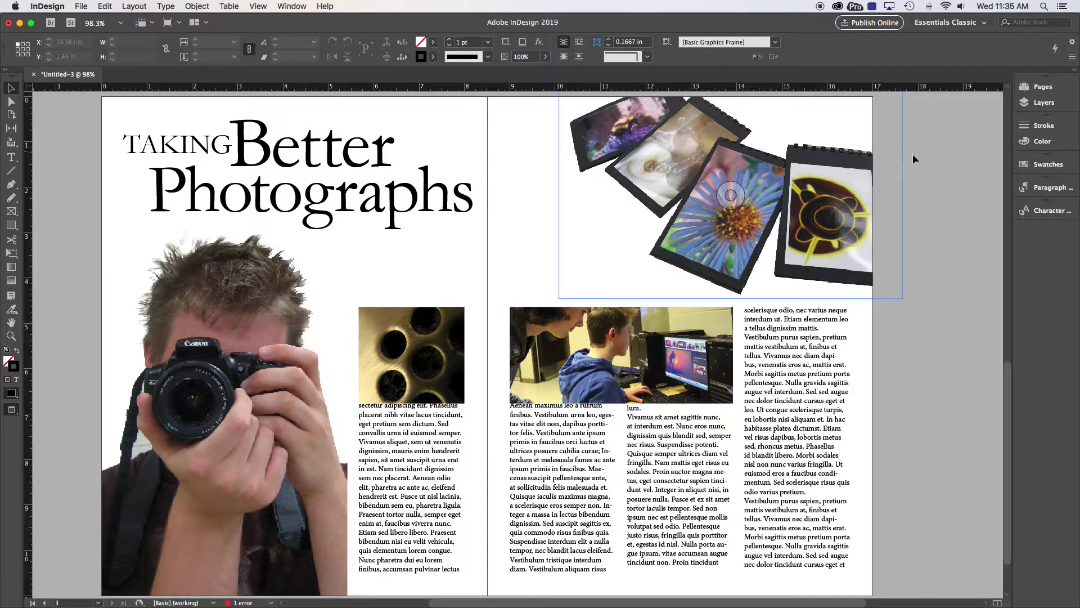
With nothing selected, pick a blue fill of C=87 M=77 Y=0 K=0 from the color spectrum.
click(1023, 144)
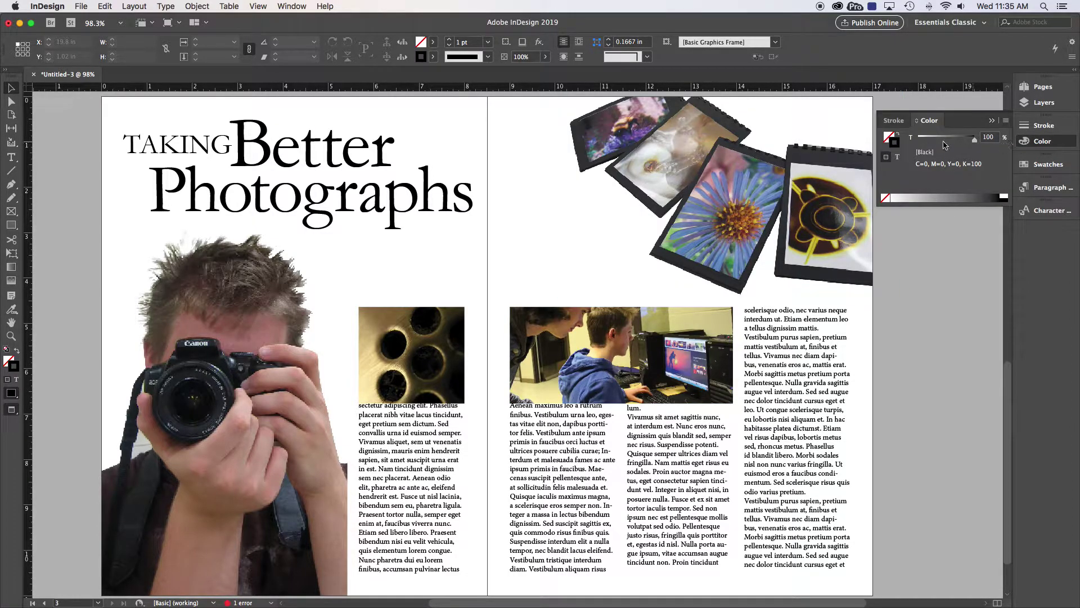
click(889, 136)
click(931, 198)
click(959, 196)
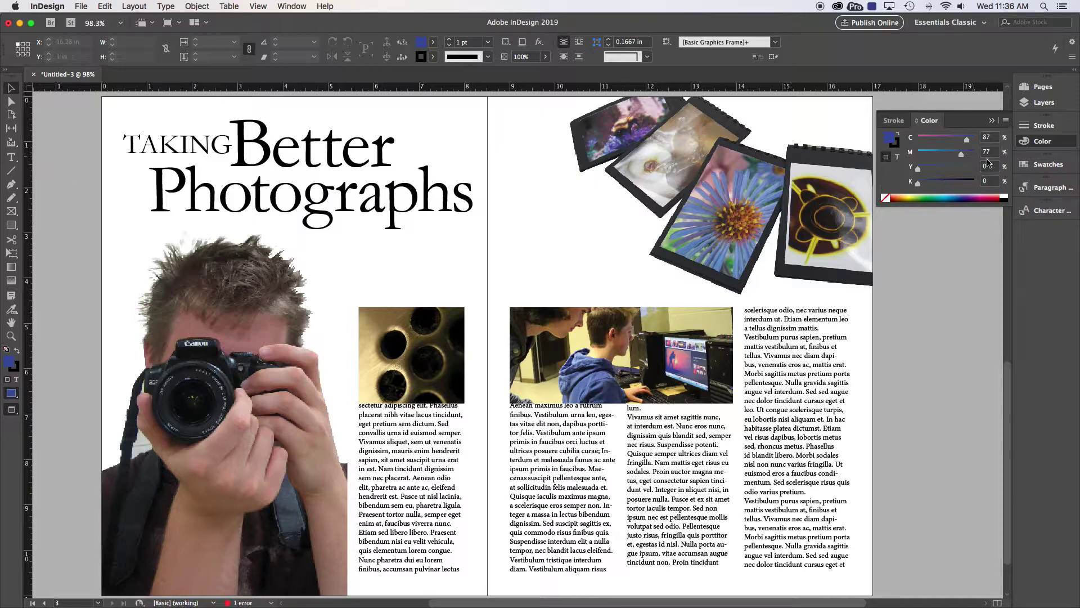
Show the swatches and color the title word "Better" red (#d10000) with the Color Picker.
click(1028, 169)
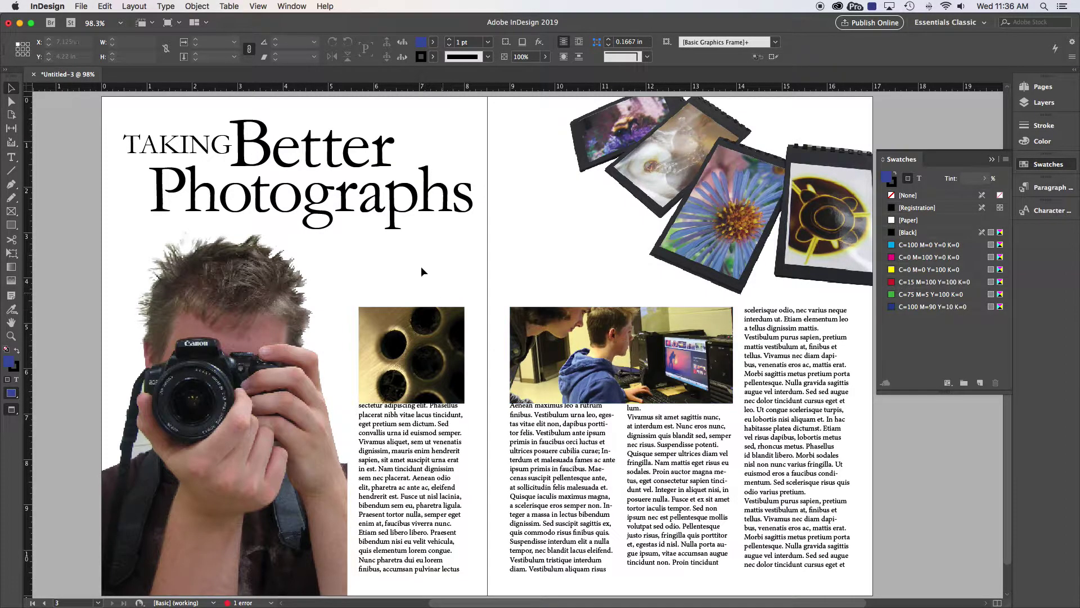
double_click(332, 155)
double_click(315, 152)
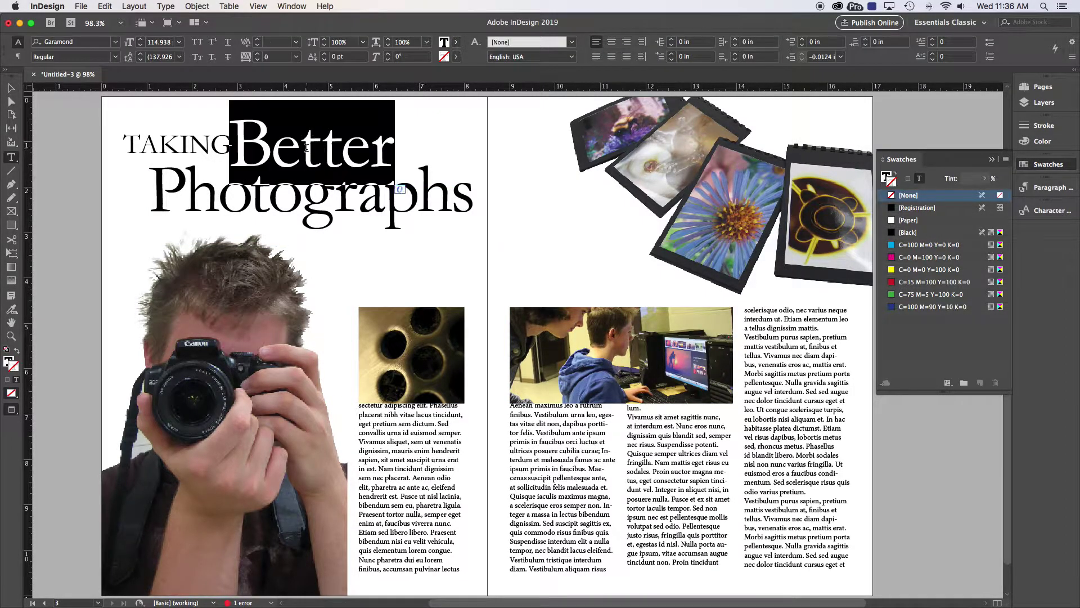
click(8, 362)
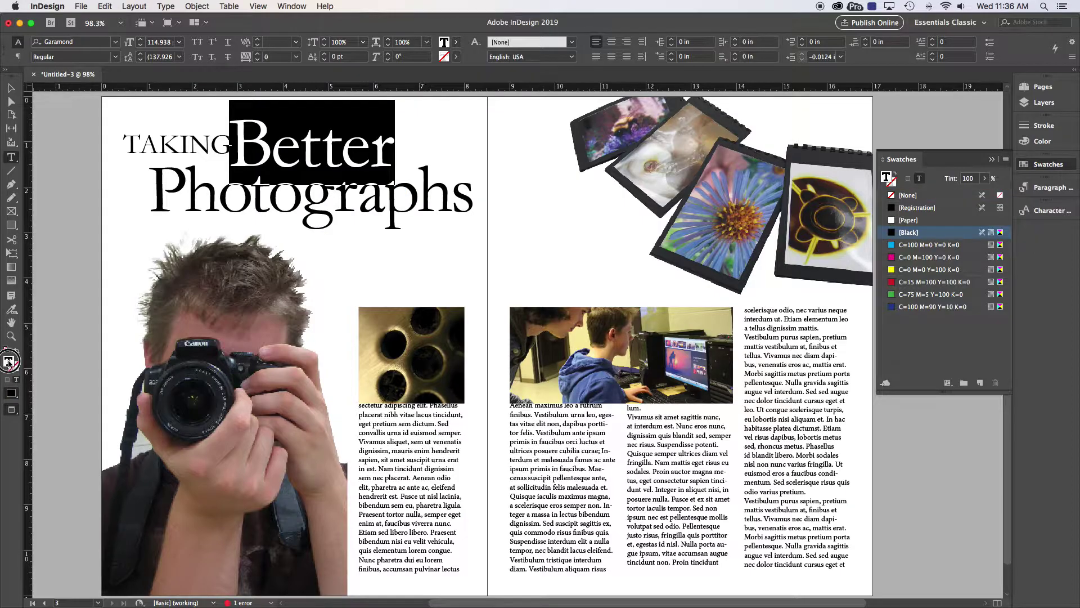
double_click(8, 362)
click(545, 266)
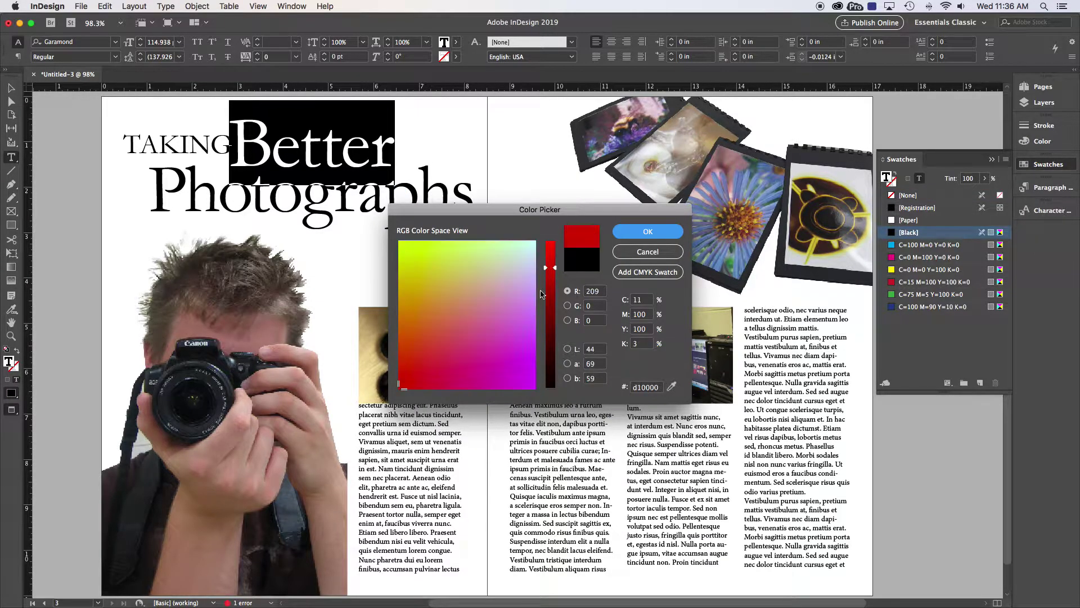
click(647, 231)
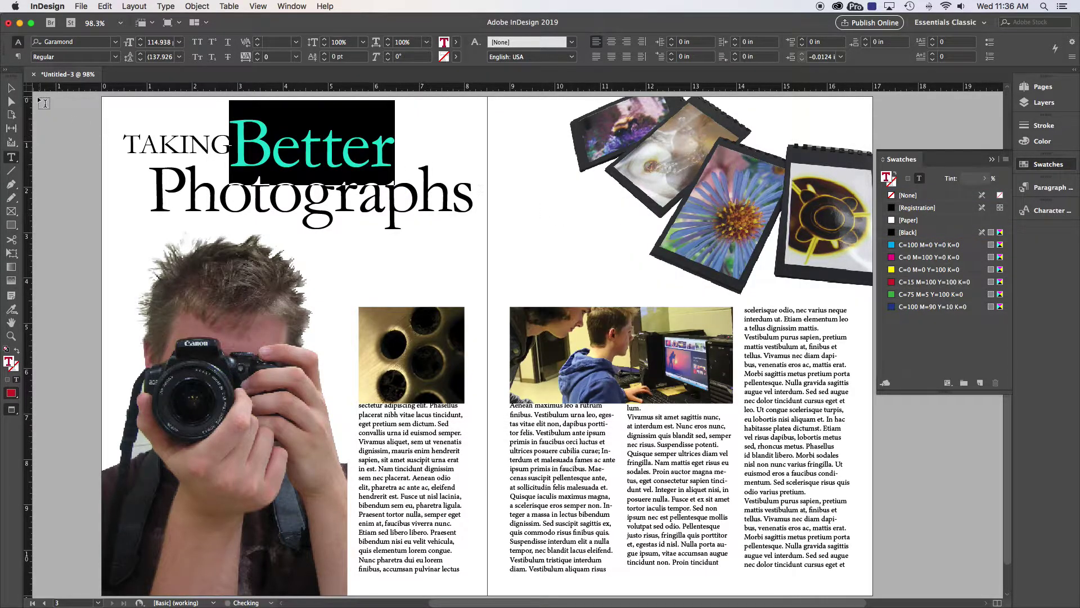
key(Escape)
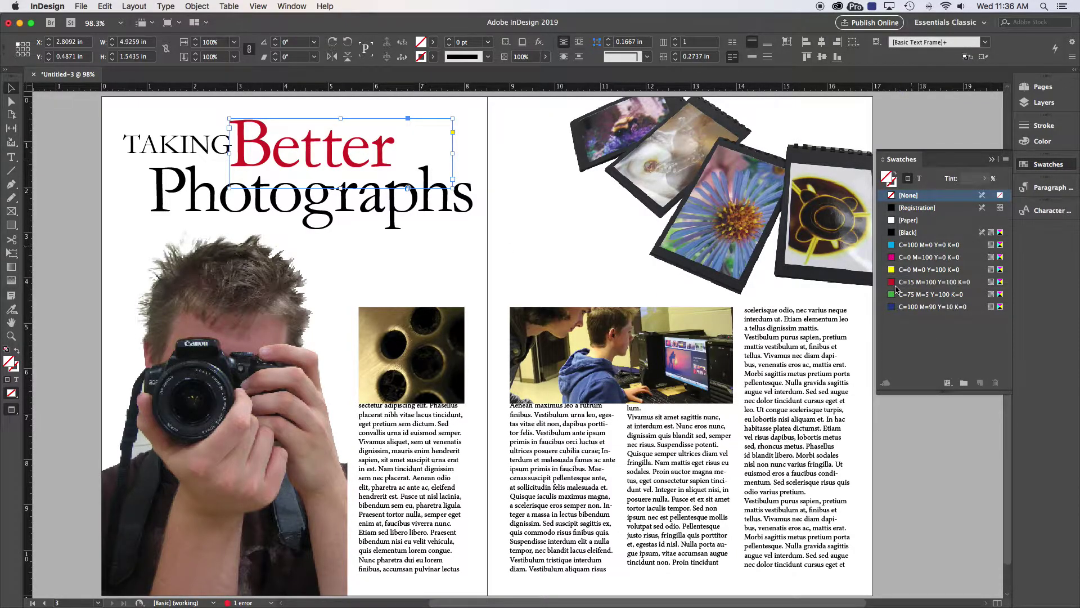
Start a new color swatch in PANTONE+ Solid Coated color mode and set its Pantone number to 485.
click(993, 161)
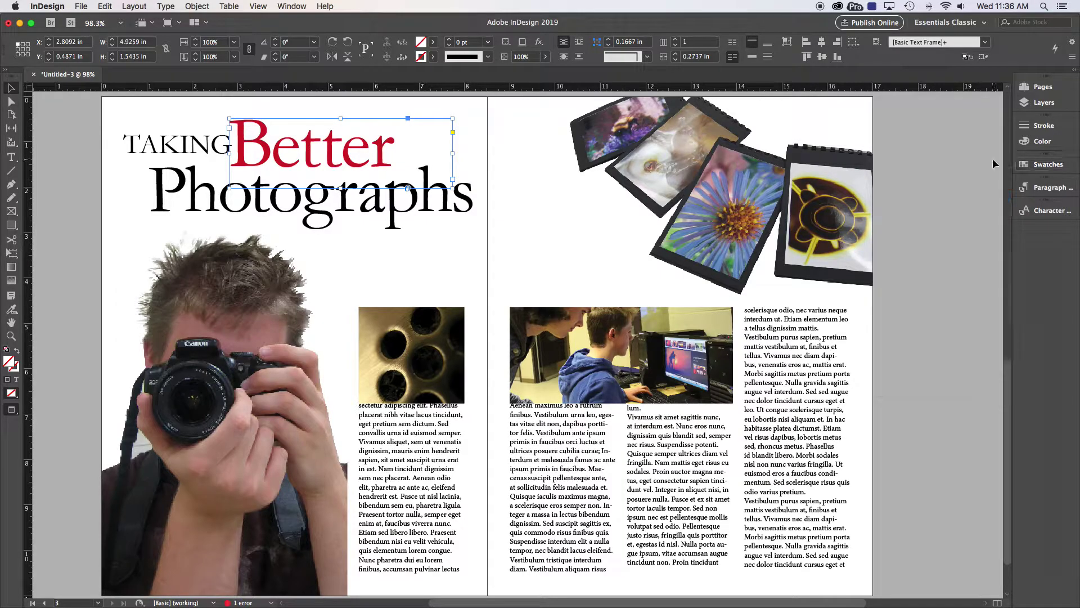
click(1041, 164)
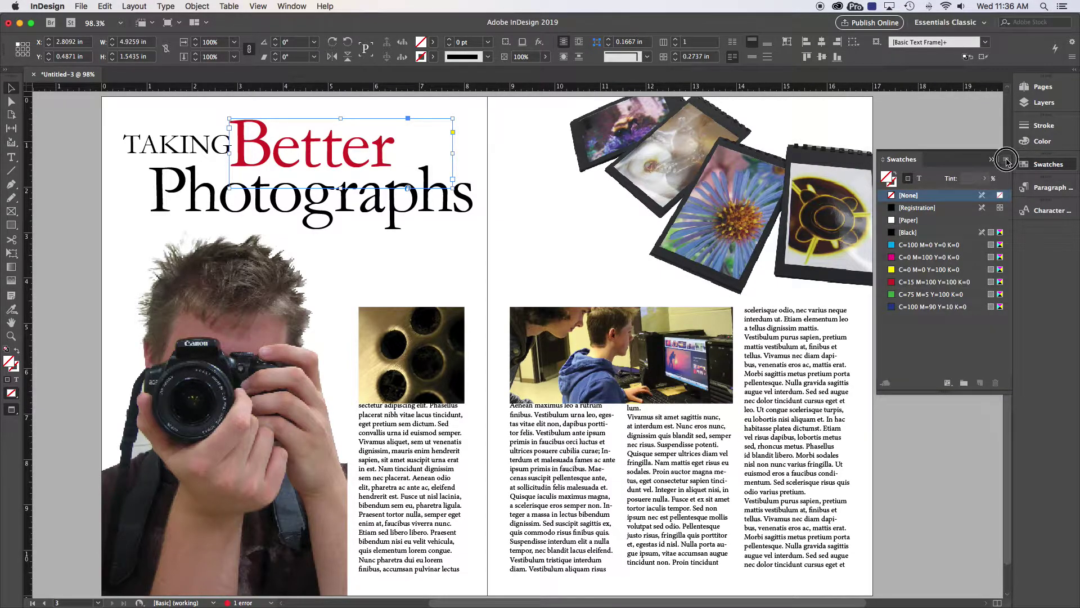
click(1006, 160)
click(945, 166)
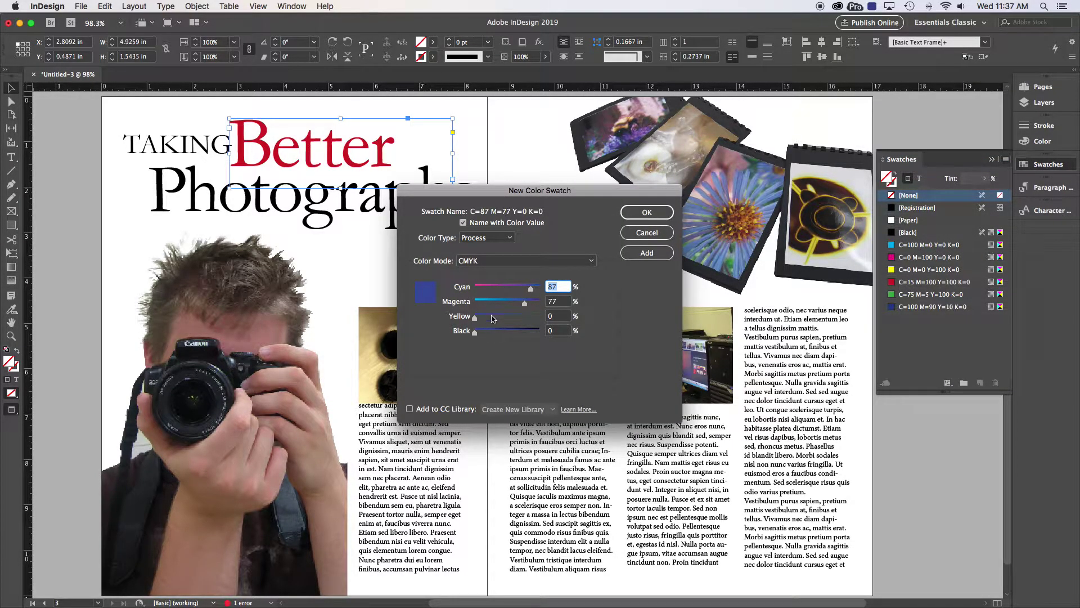
click(504, 262)
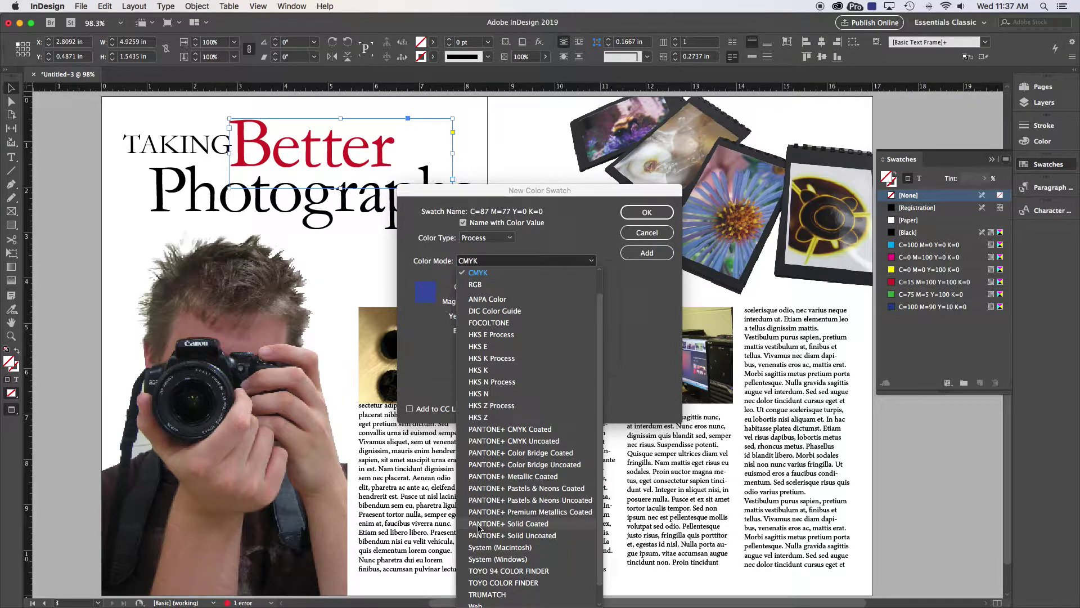
click(531, 524)
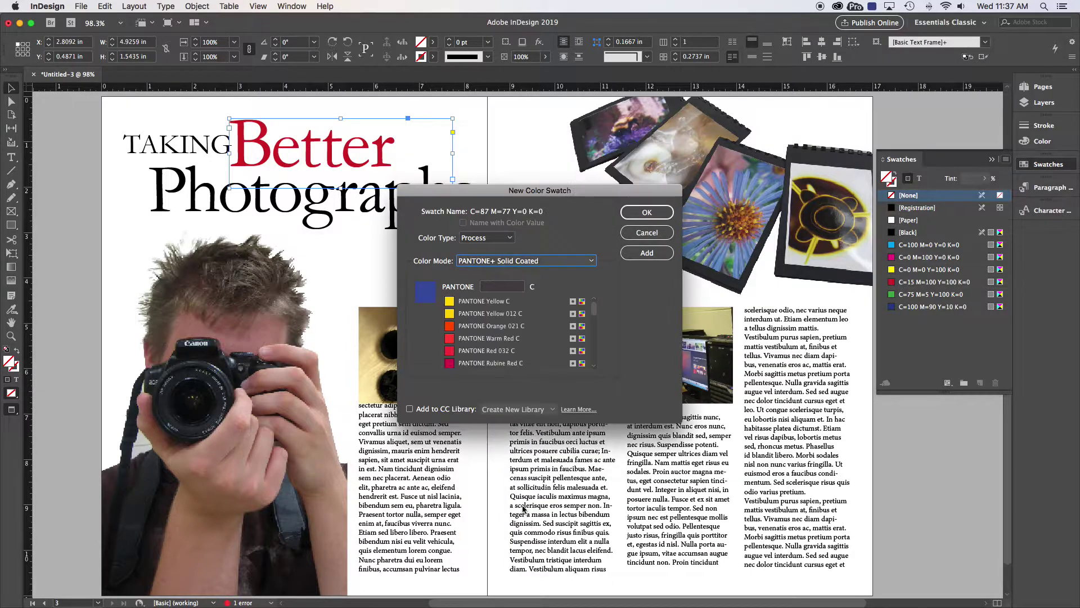
click(502, 285)
text(485)
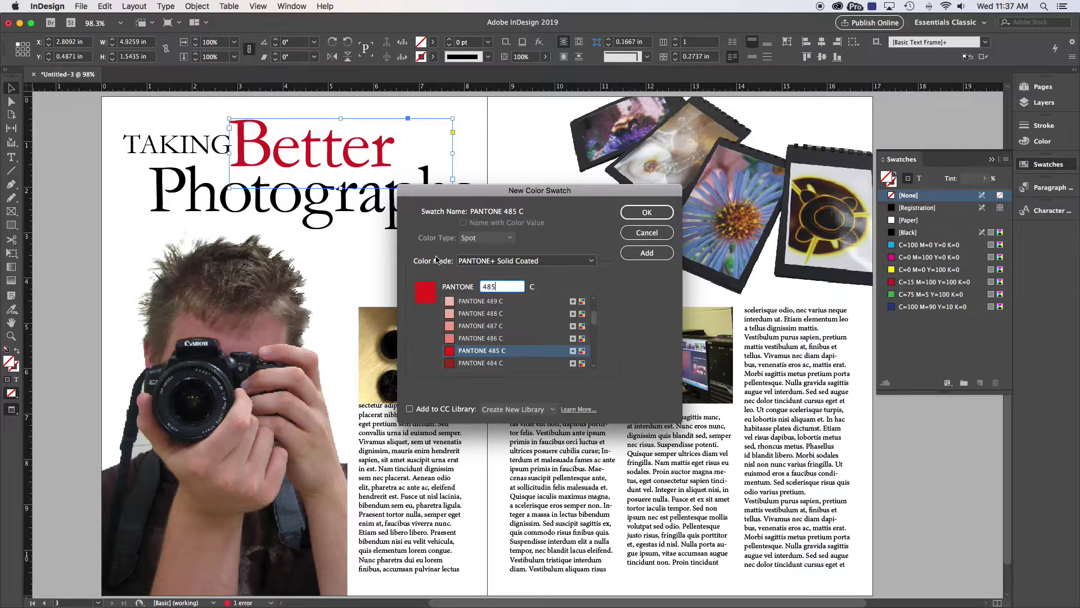
Switch to Chrome and search Google for "john deere green pantone" in a new window.
key(super+Tab)
key(super+Tab)
key(super+Tab)
key(super+Tab)
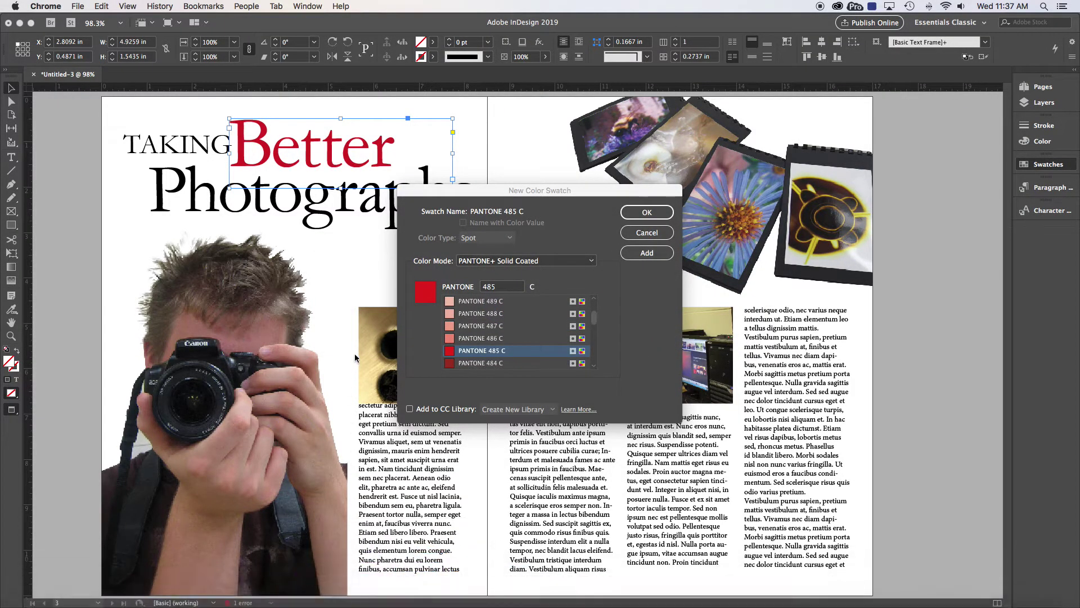
key(super+n)
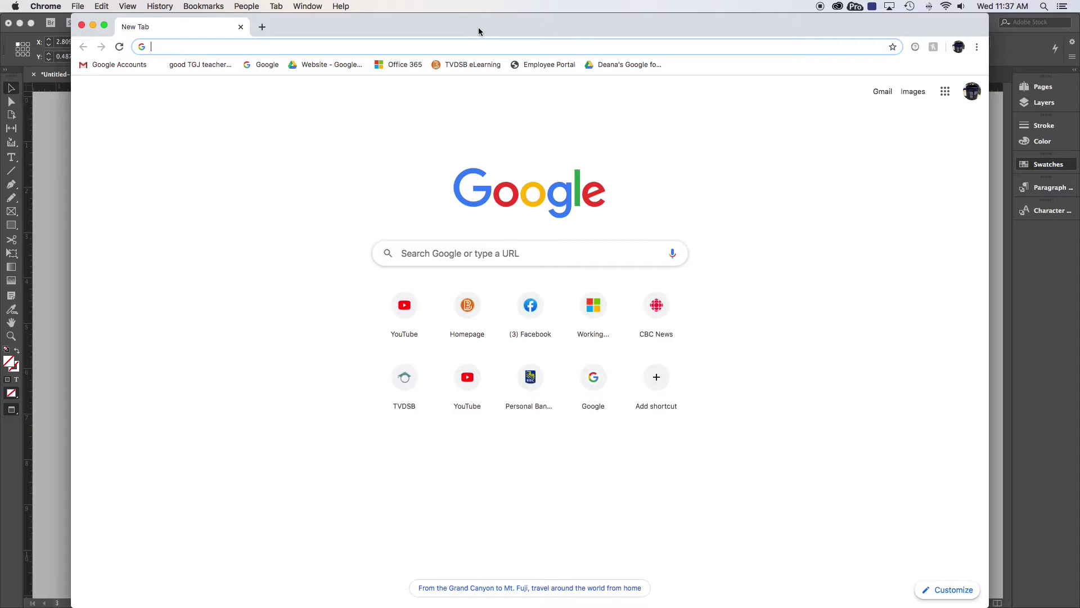
text(john deere )
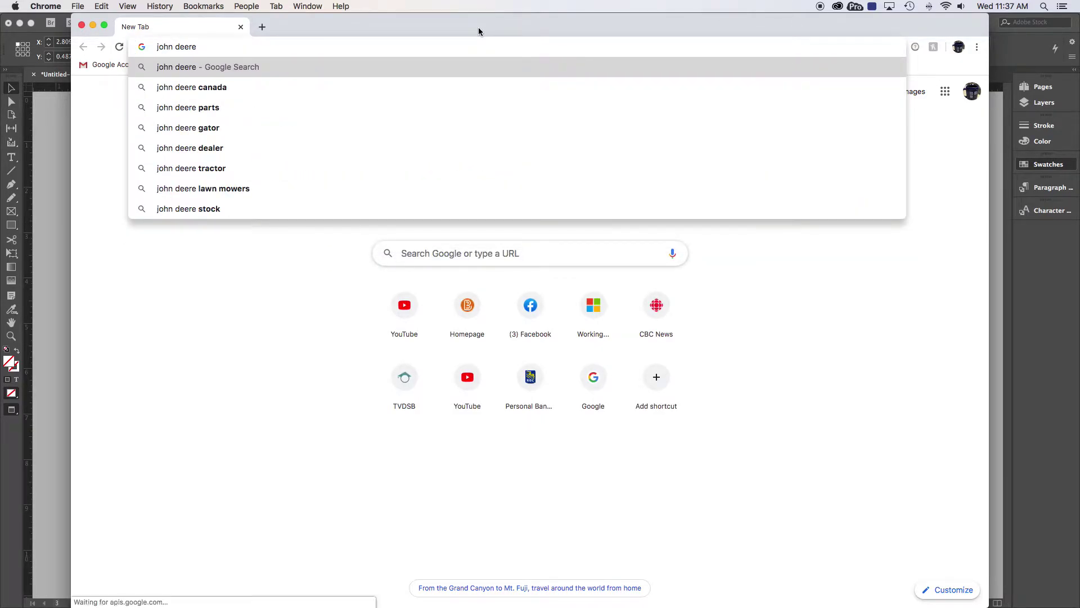
text(green pantone)
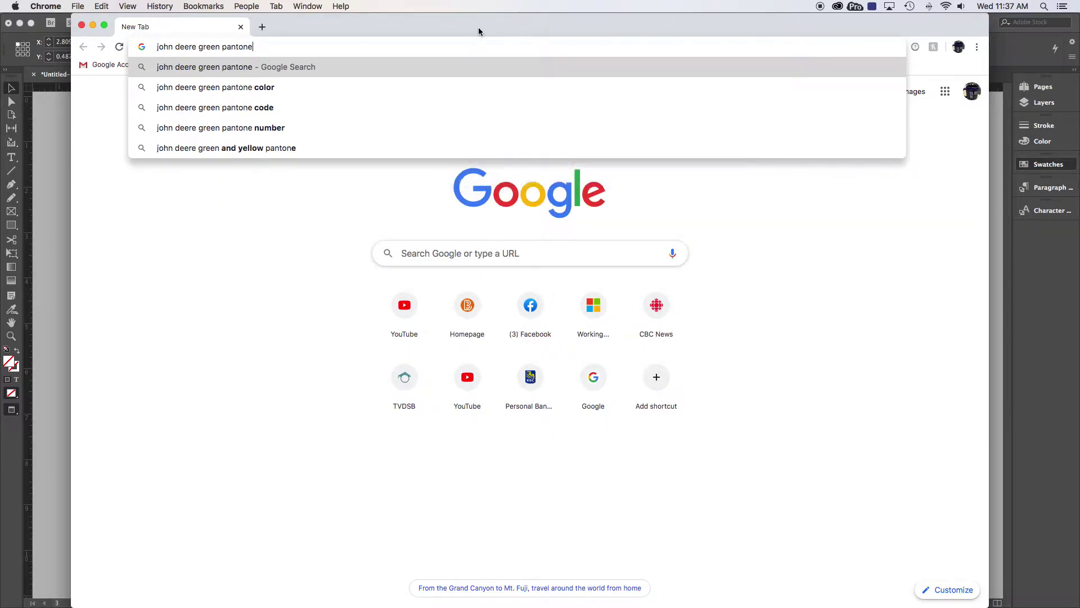
key(Return)
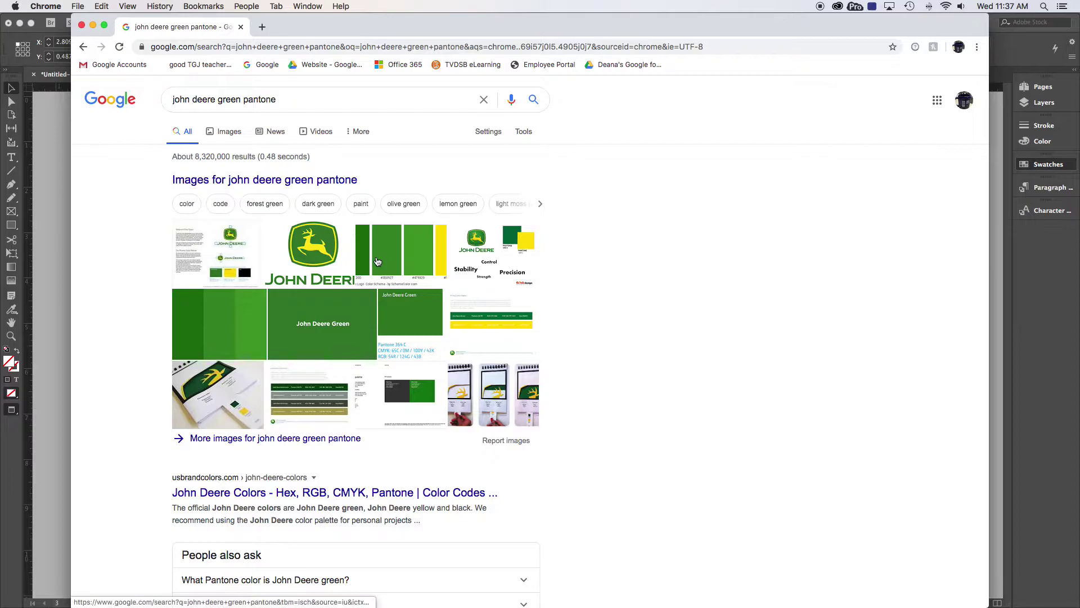
Browse the image results, open the Xbox One Colors page and check the Pantone number of Xbox Green.
click(249, 251)
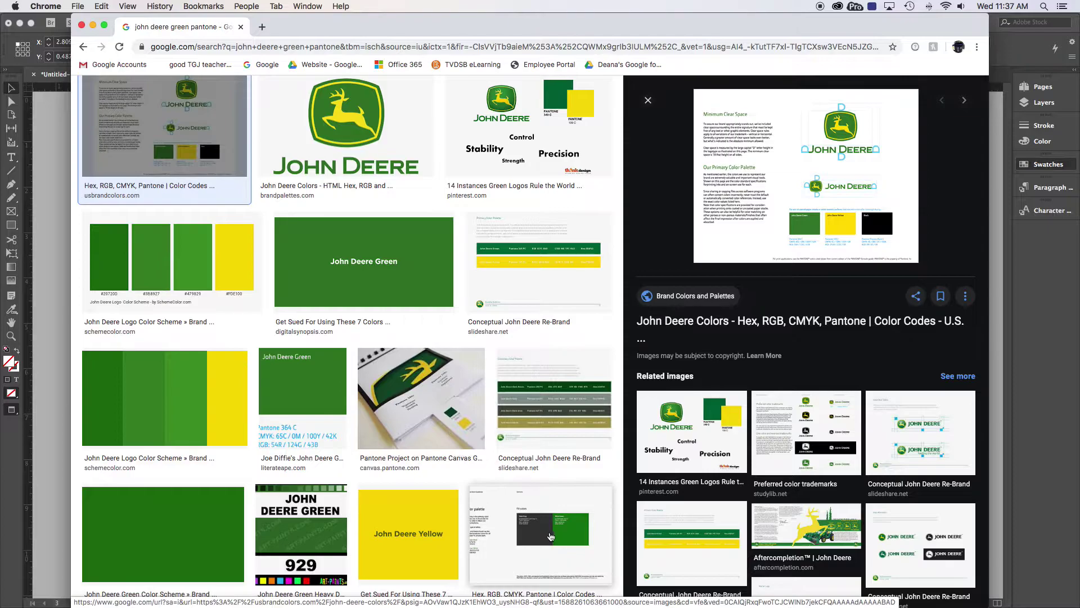
click(534, 548)
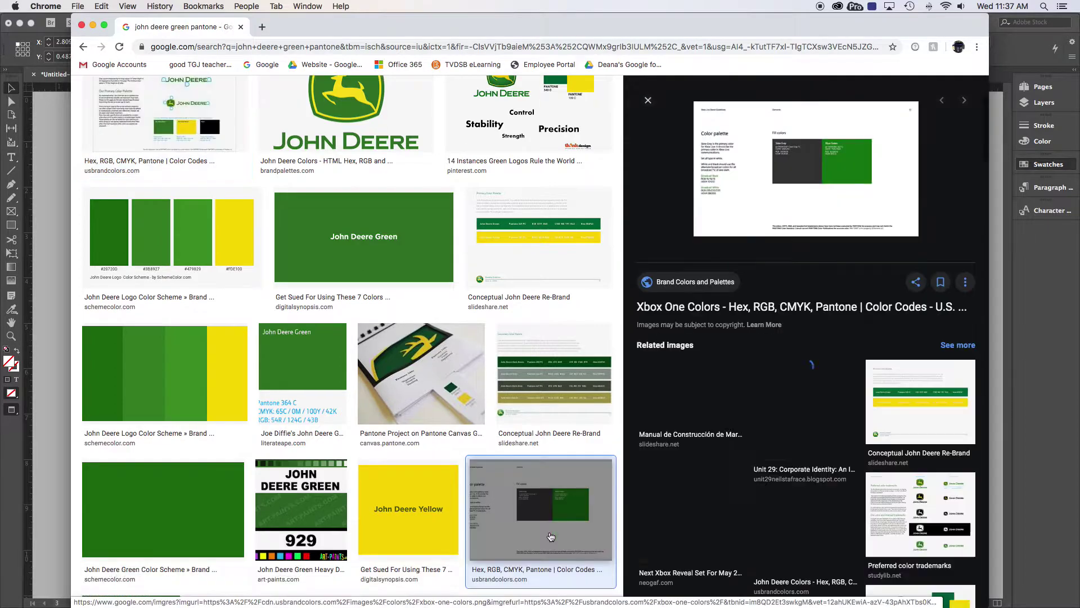
click(797, 167)
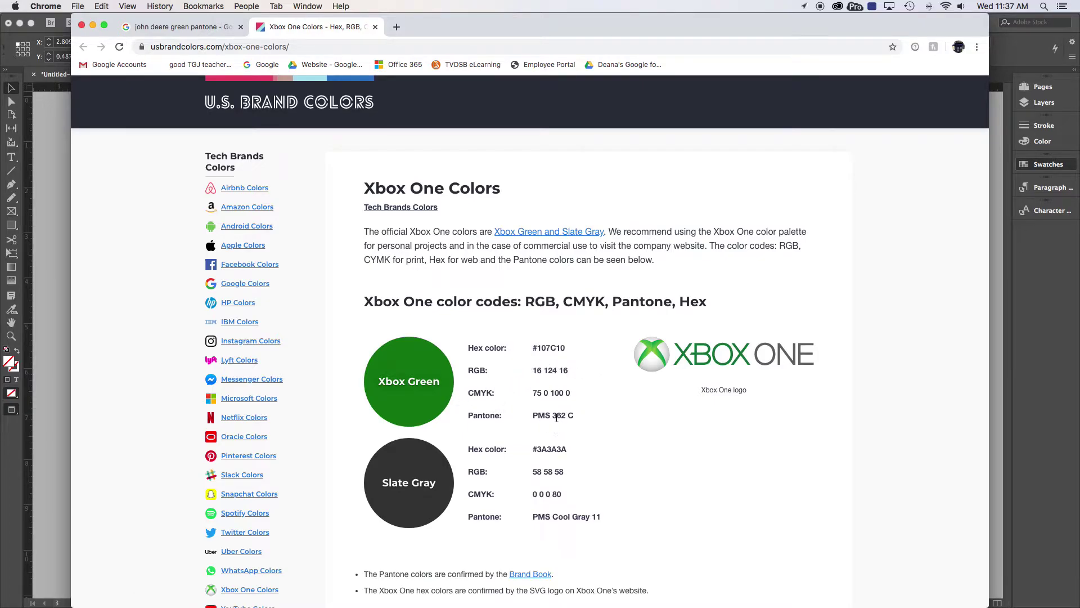
double_click(559, 415)
Return to the earlier search results and search Google for "coca cola red".
click(177, 26)
click(239, 46)
text(coca l)
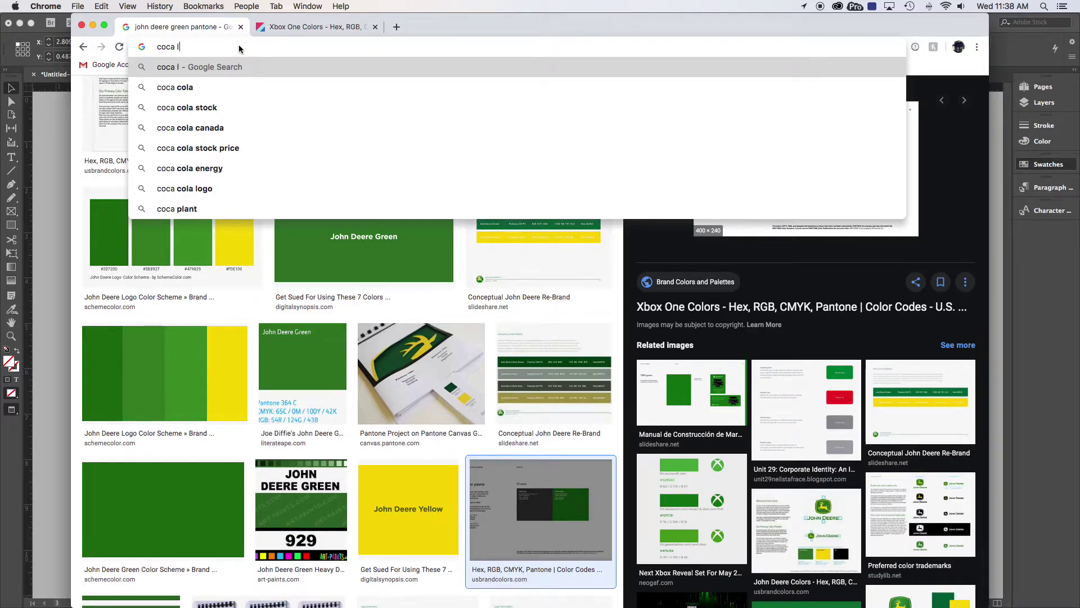
key(BackSpace)
text(cola )
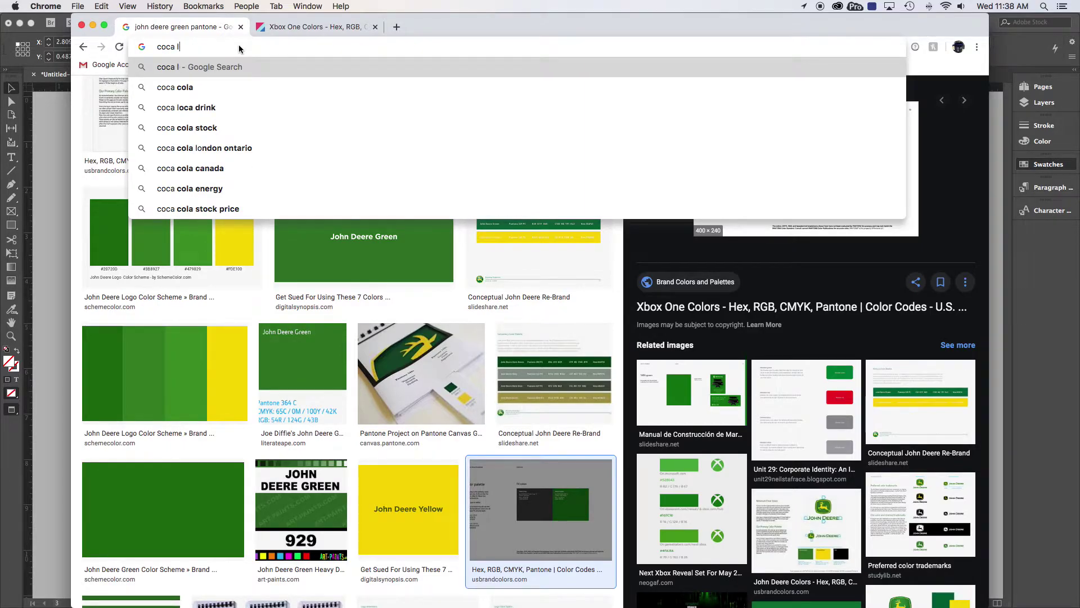
text(red)
key(Return)
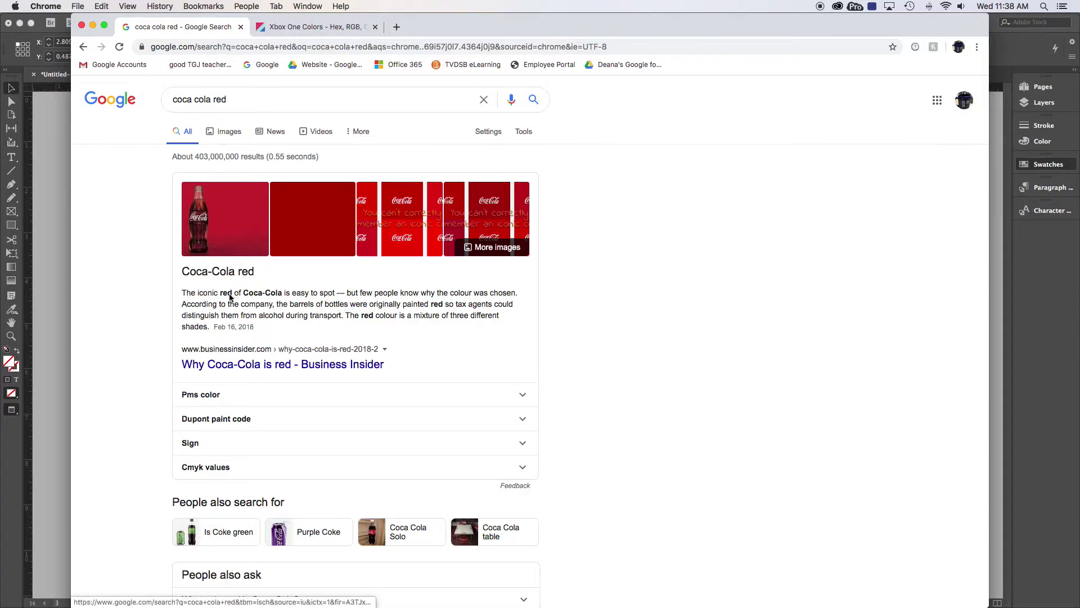
Refine the search to "coca cola red pantone" and view the image results.
click(249, 99)
text(pantone)
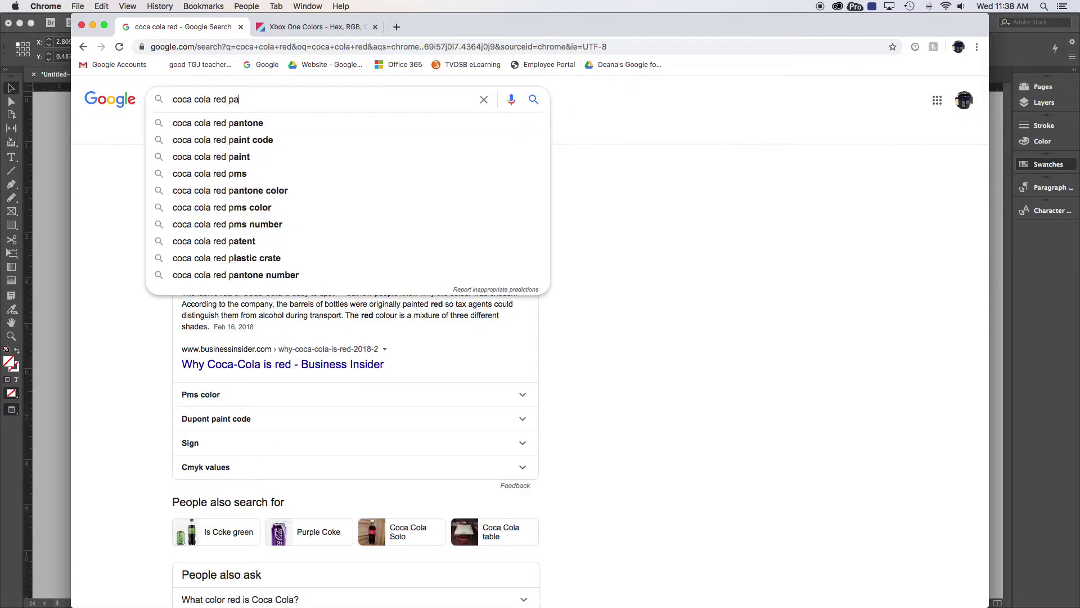
key(Return)
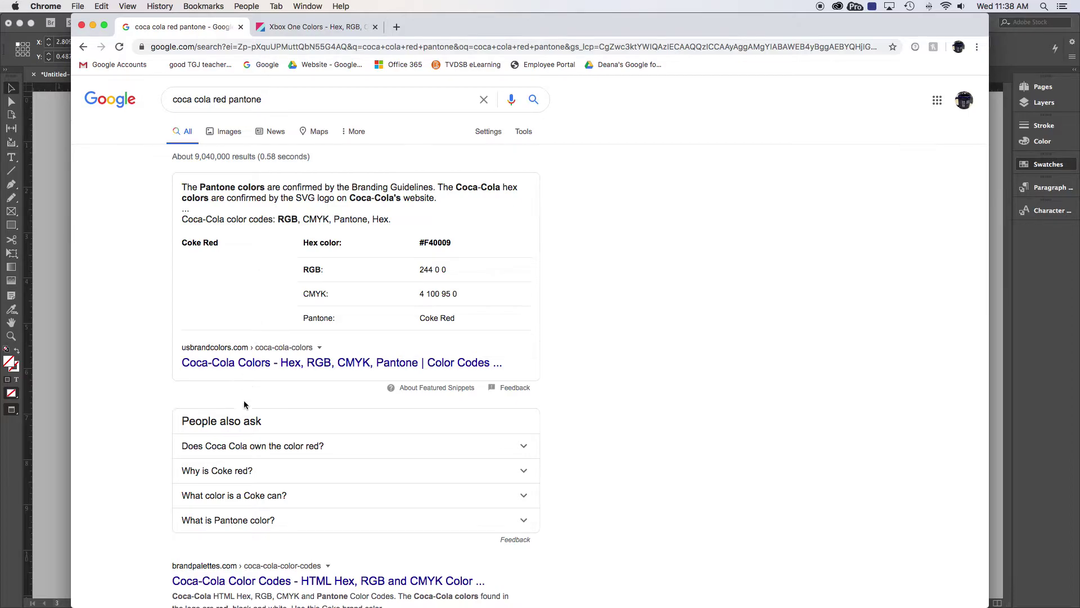
click(231, 135)
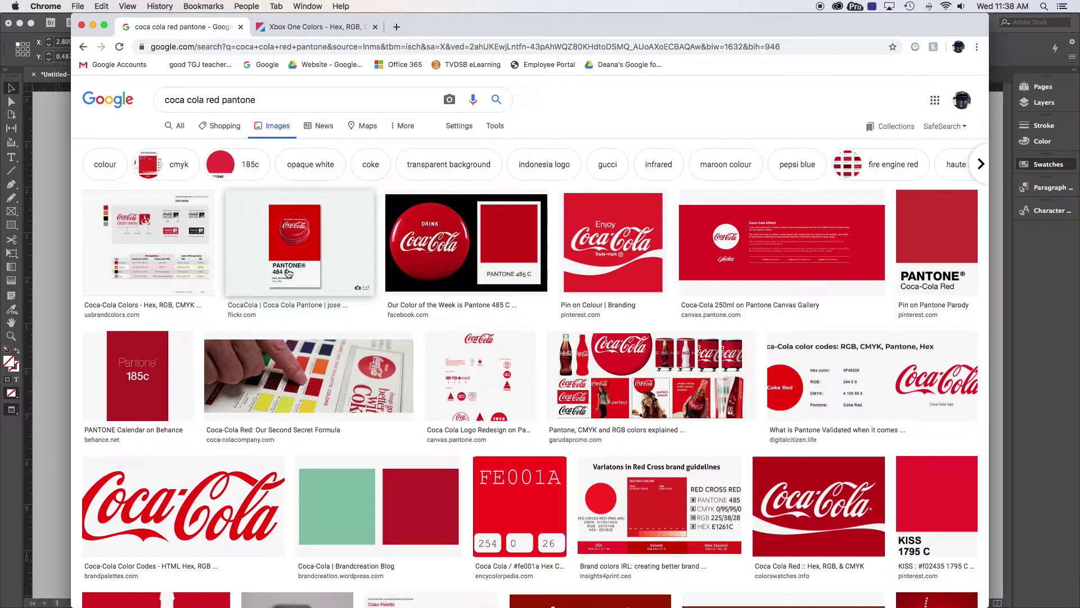
Switch back to InDesign and try PANTONE 484 C and 362 C for the new swatch.
key(super+Tab)
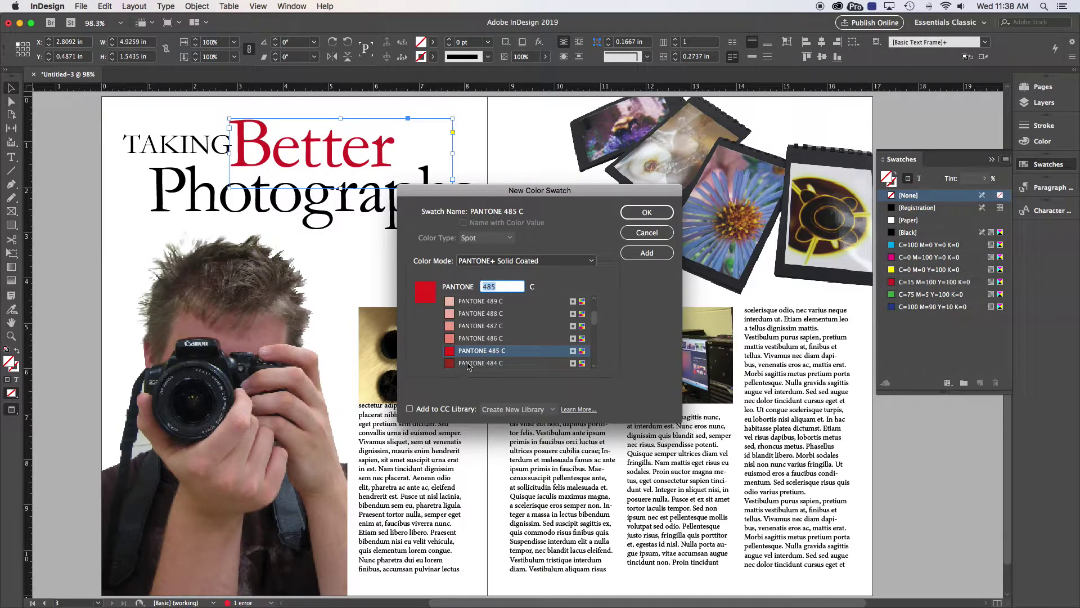
click(468, 363)
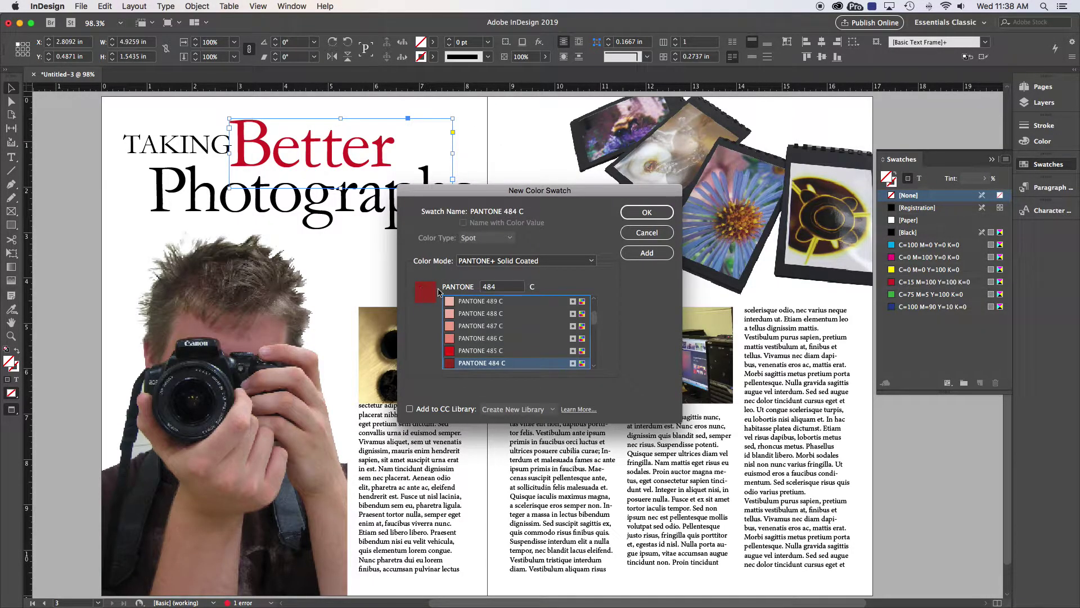
key(shift+Tab)
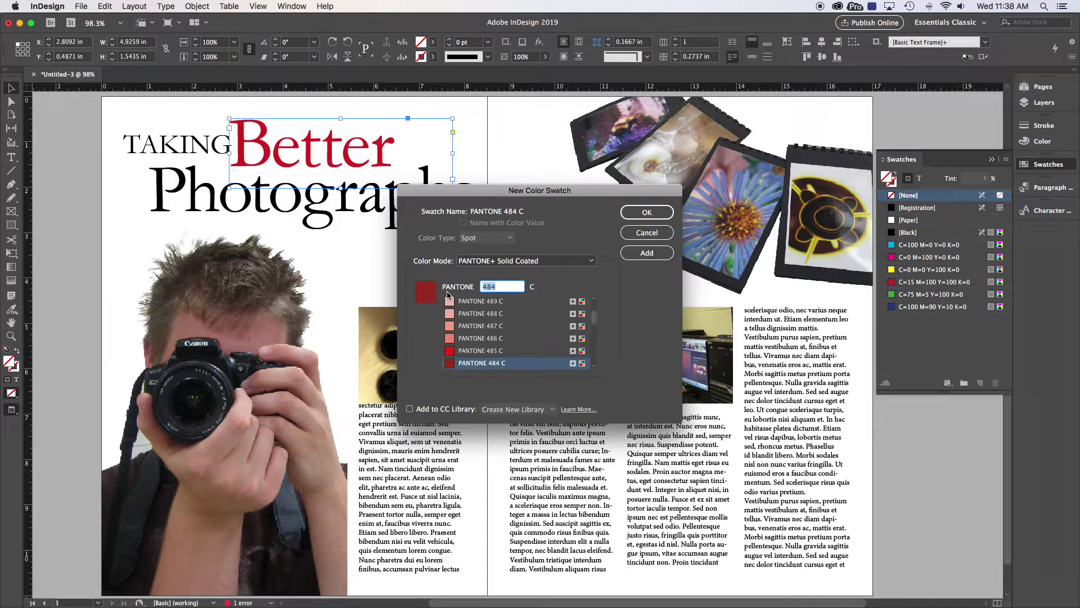
text(362)
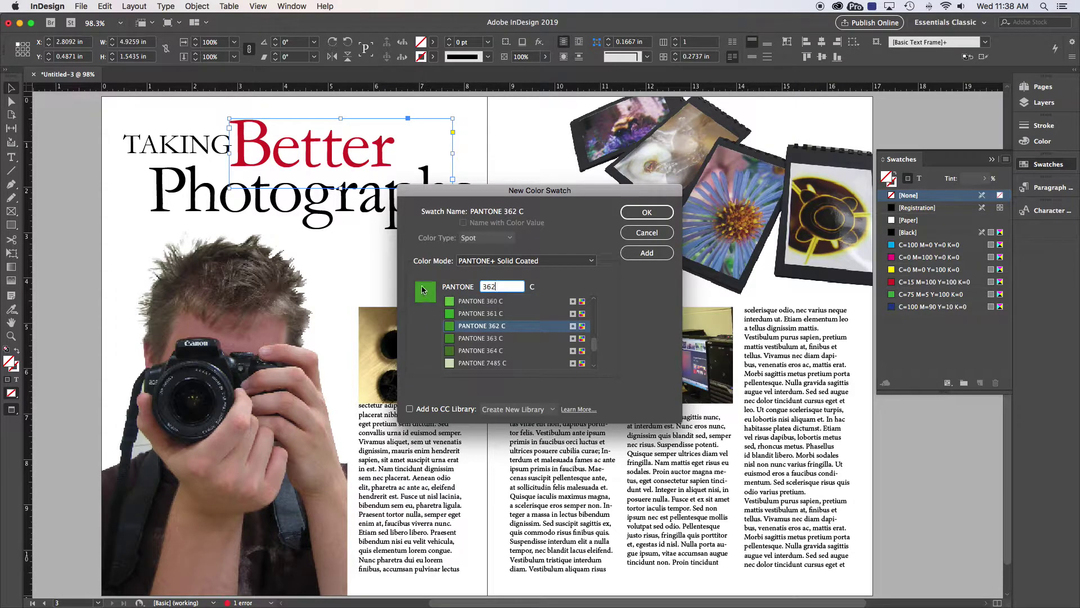
Set the new swatch's Pantone number to 484 and add PANTONE 484 C to the swatches as a spot color.
double_click(502, 286)
text(489)
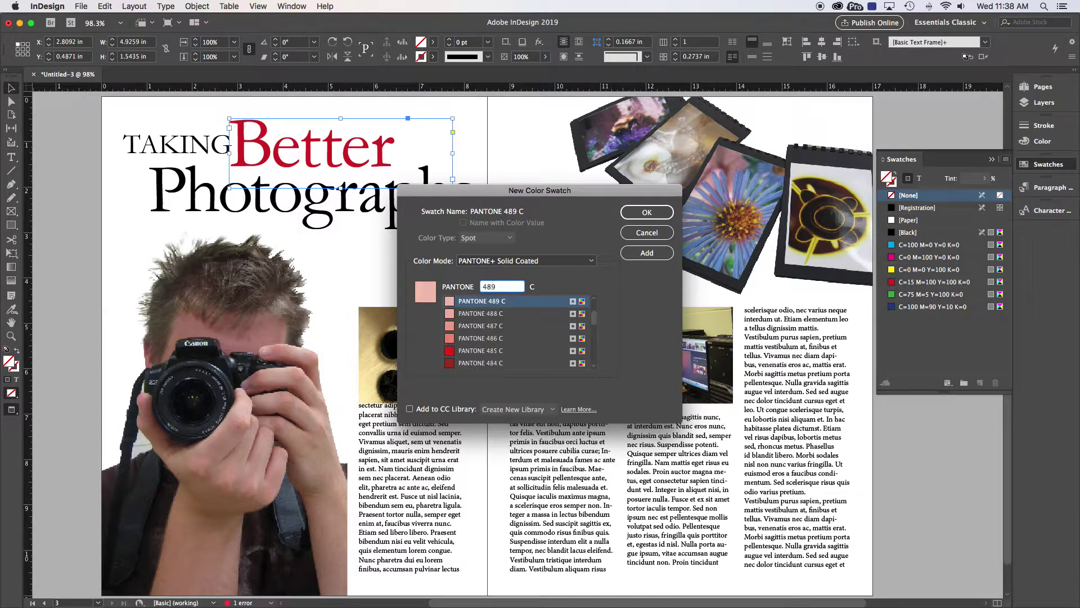
key(BackSpace)
text(4)
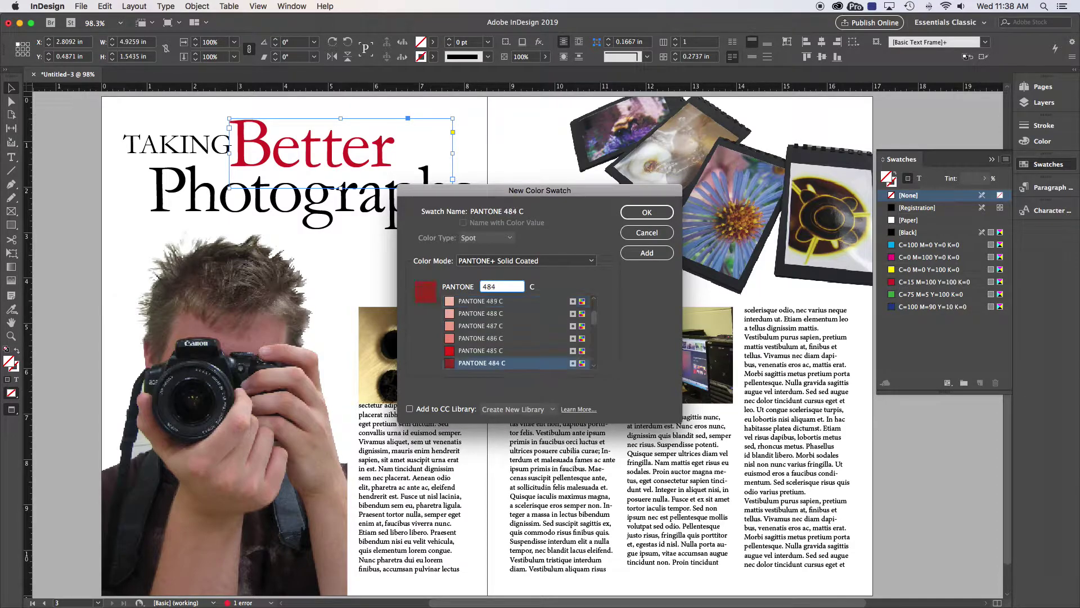
click(594, 366)
click(595, 366)
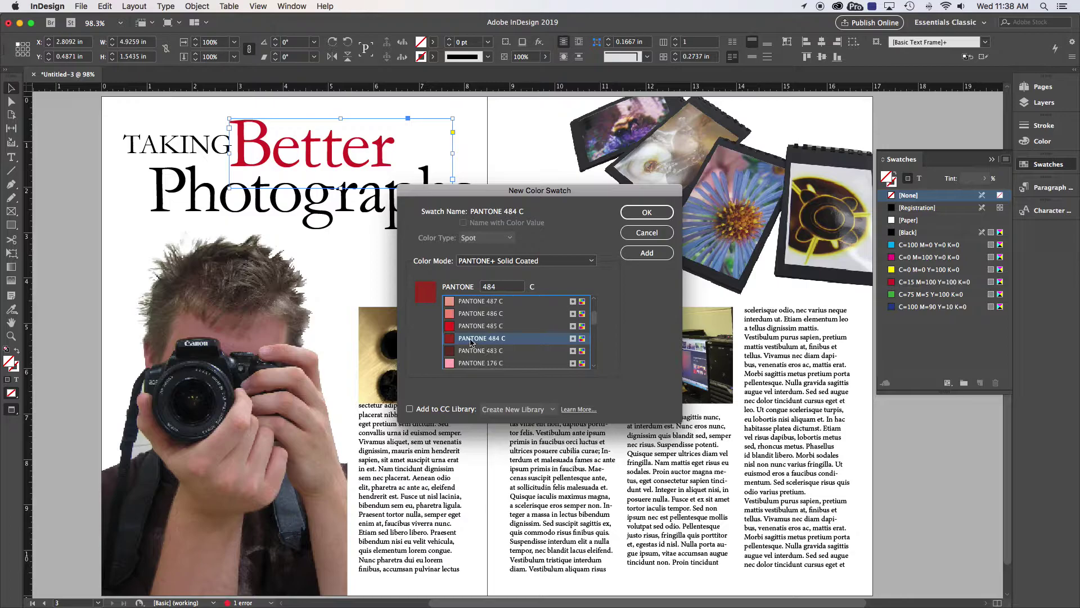
click(639, 216)
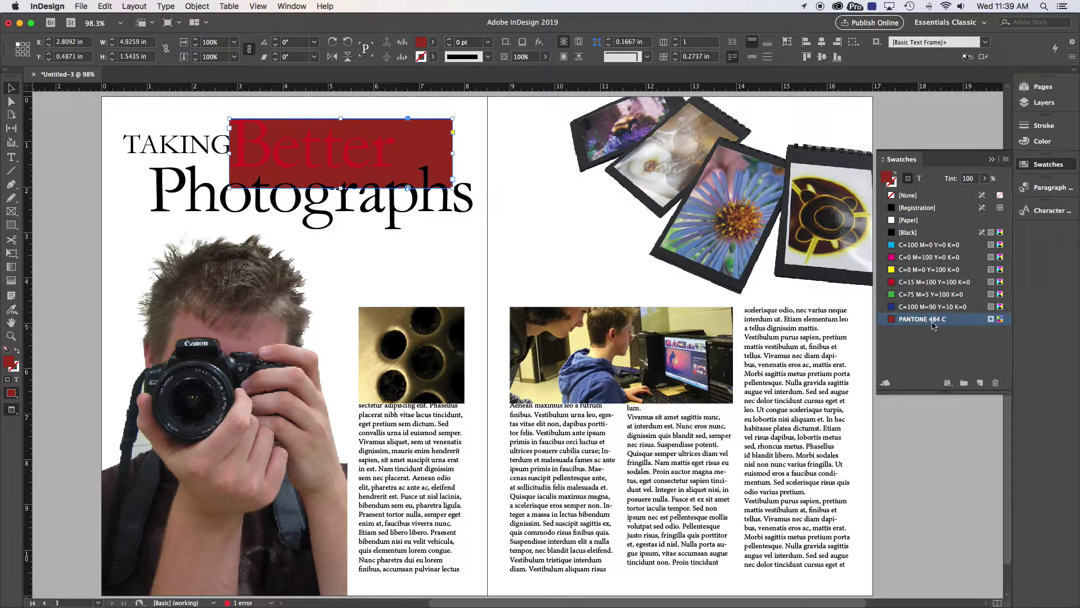
Create another spot swatch, PANTONE 187 C from PANTONE+ Solid Coated, with the "Better" title frame still selected.
click(990, 160)
click(1019, 167)
click(1006, 161)
click(982, 166)
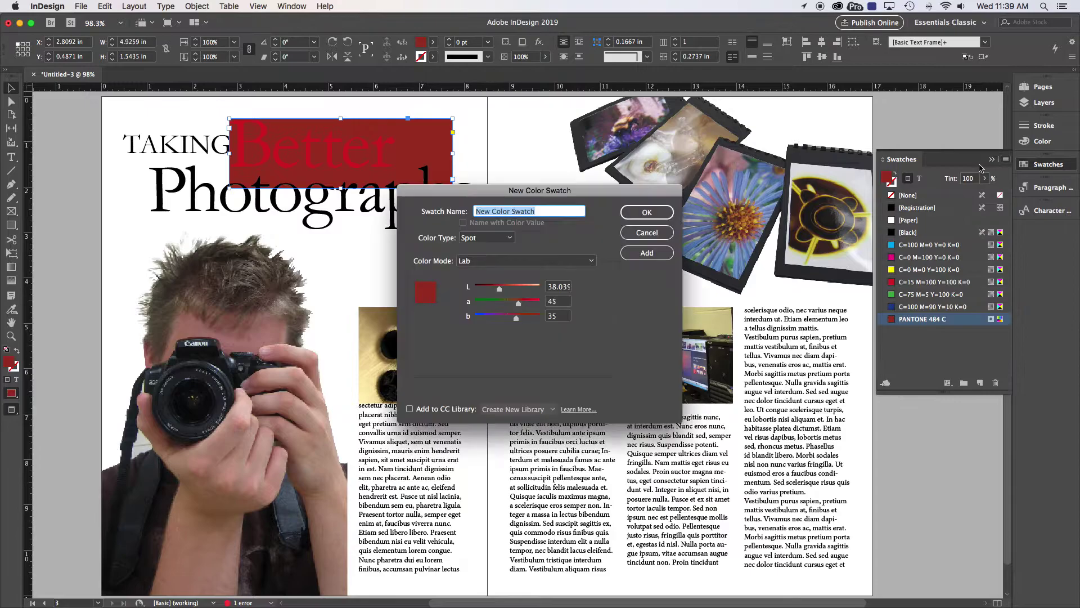
click(506, 239)
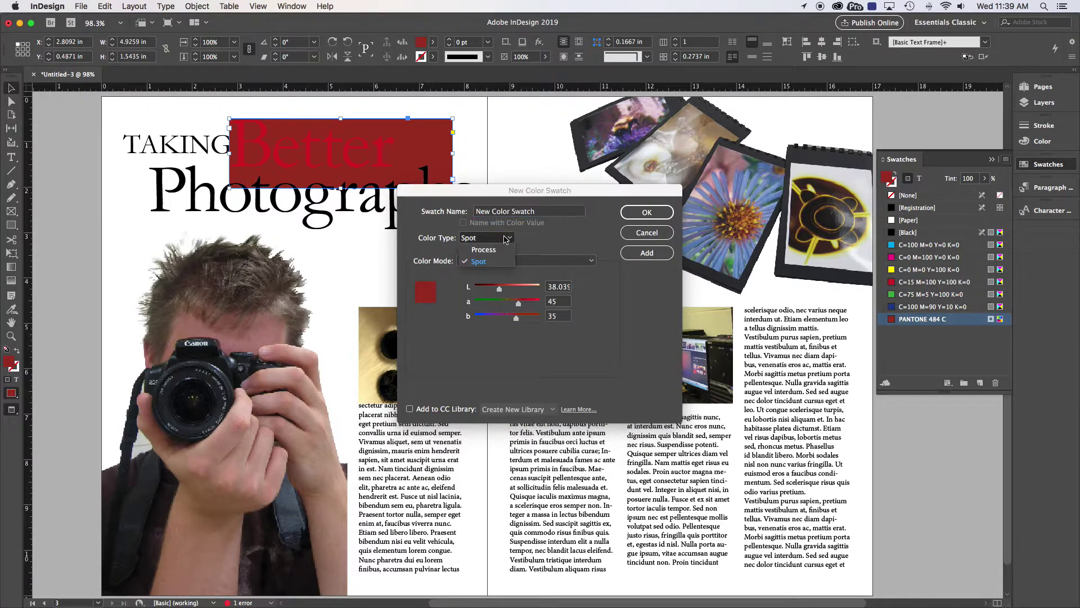
click(478, 261)
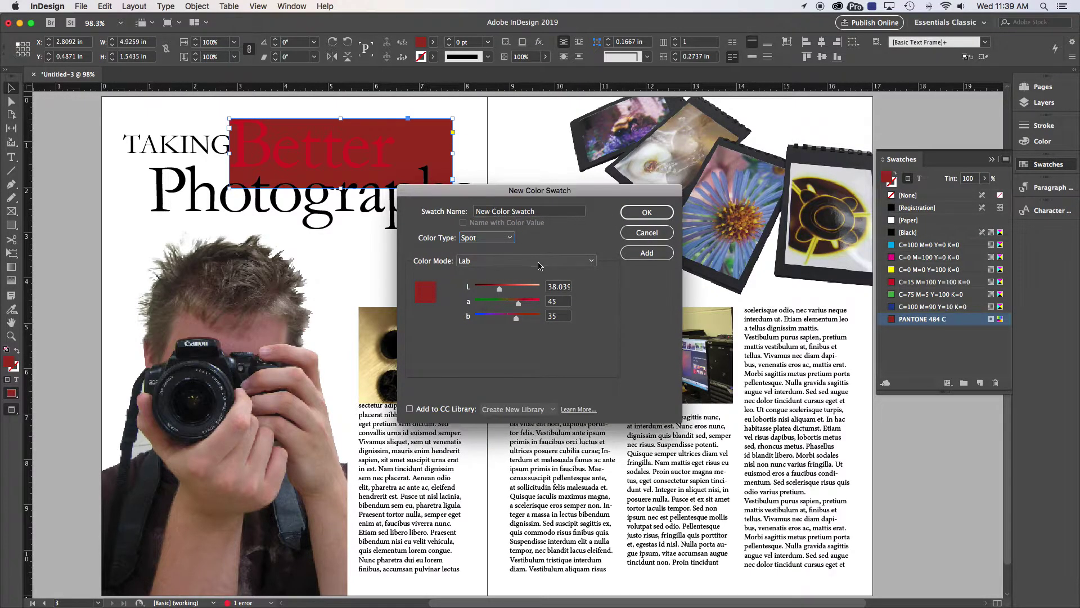
click(540, 262)
click(509, 535)
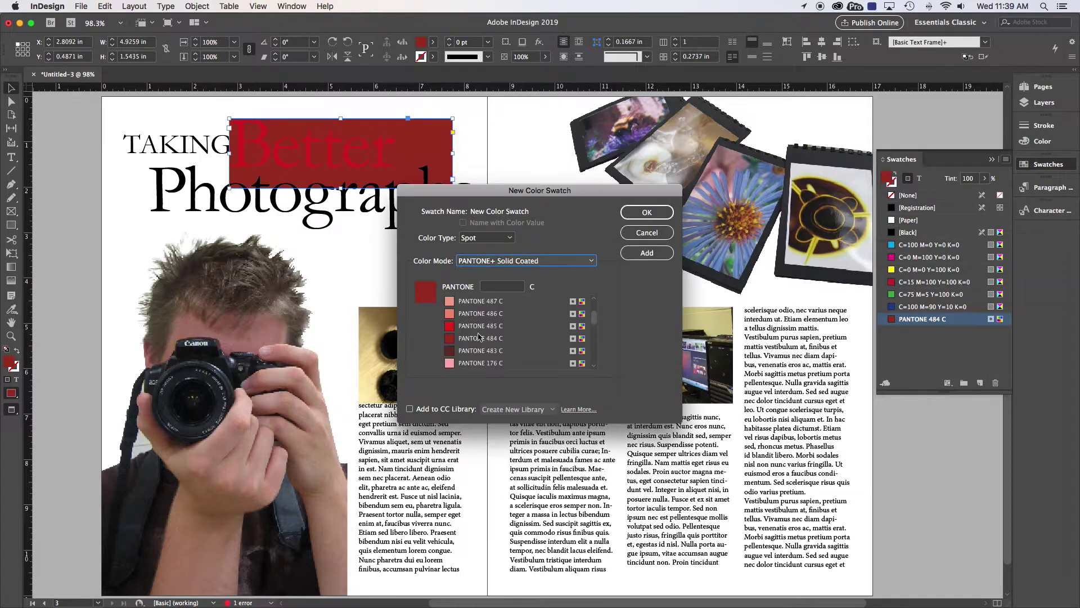
click(494, 290)
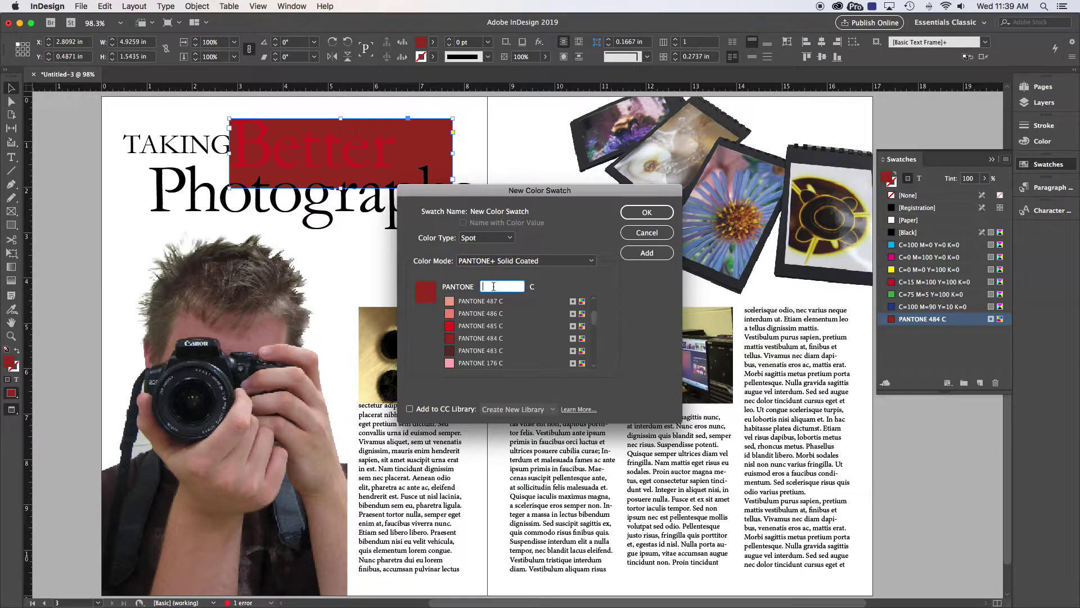
text(187)
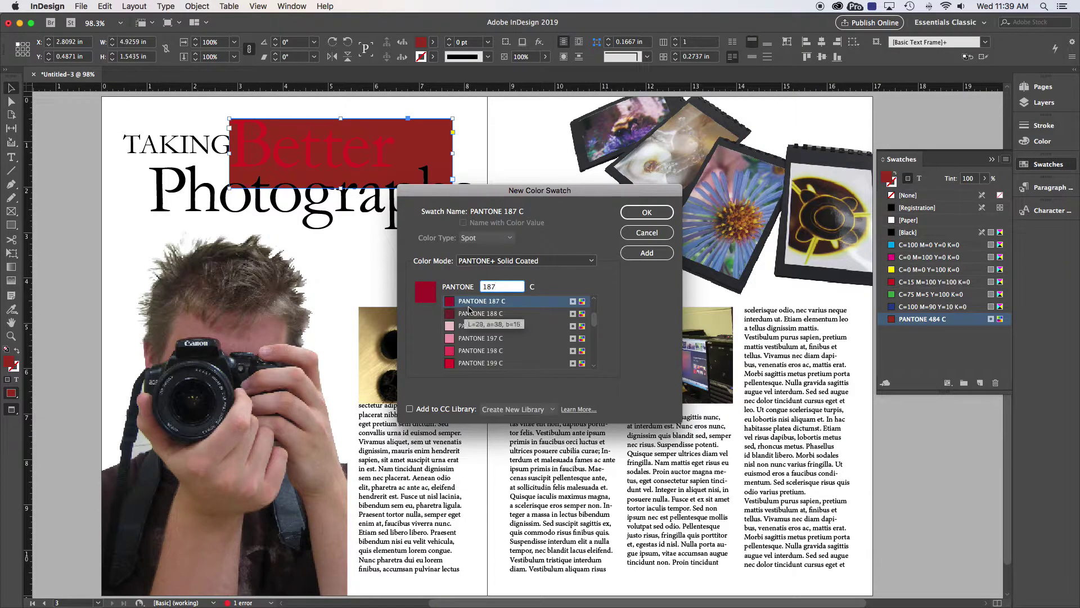
click(646, 212)
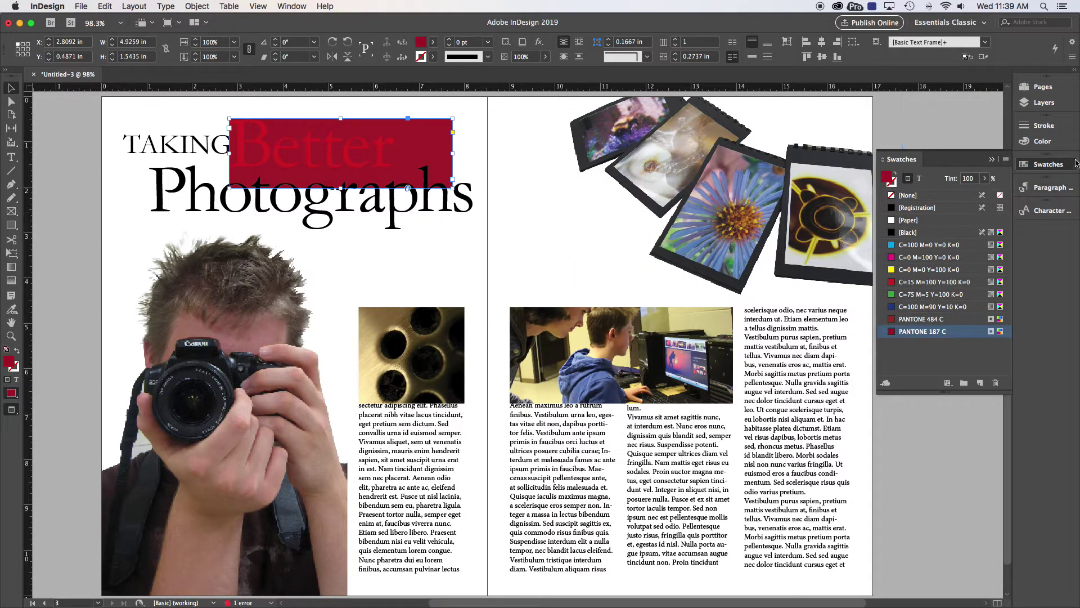
Create a spot color swatch, PANTONE 188 C, from the PANTONE+ Solid Coated library.
click(1005, 159)
click(988, 165)
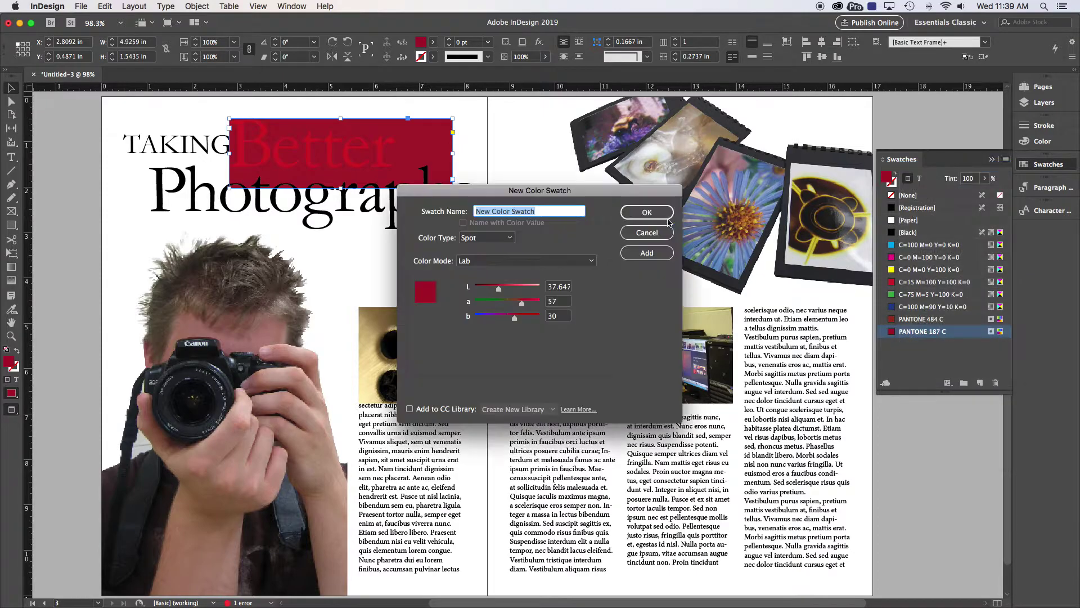
click(509, 260)
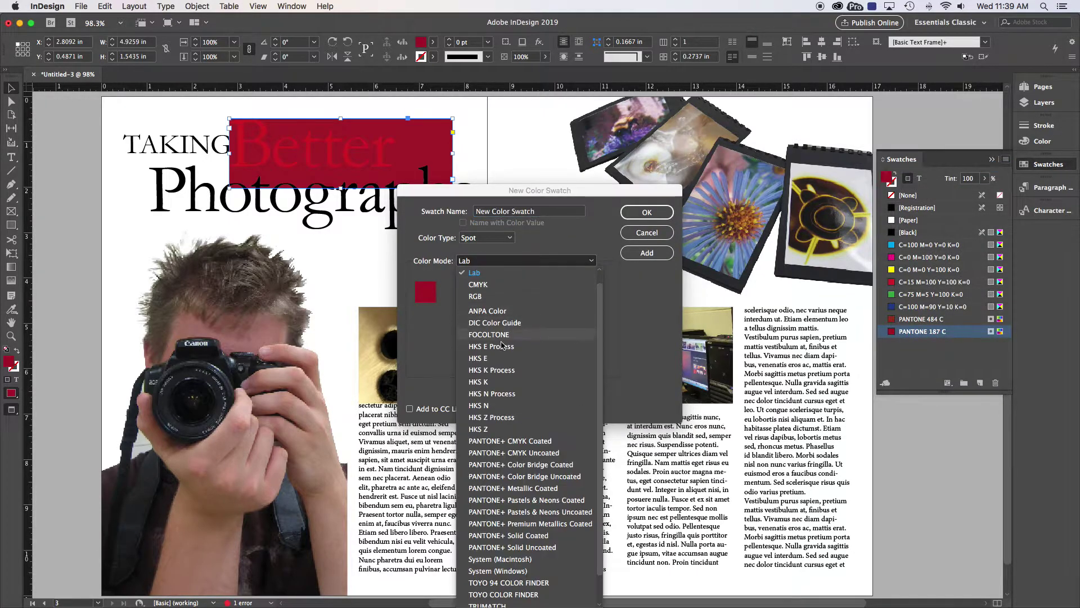
click(508, 535)
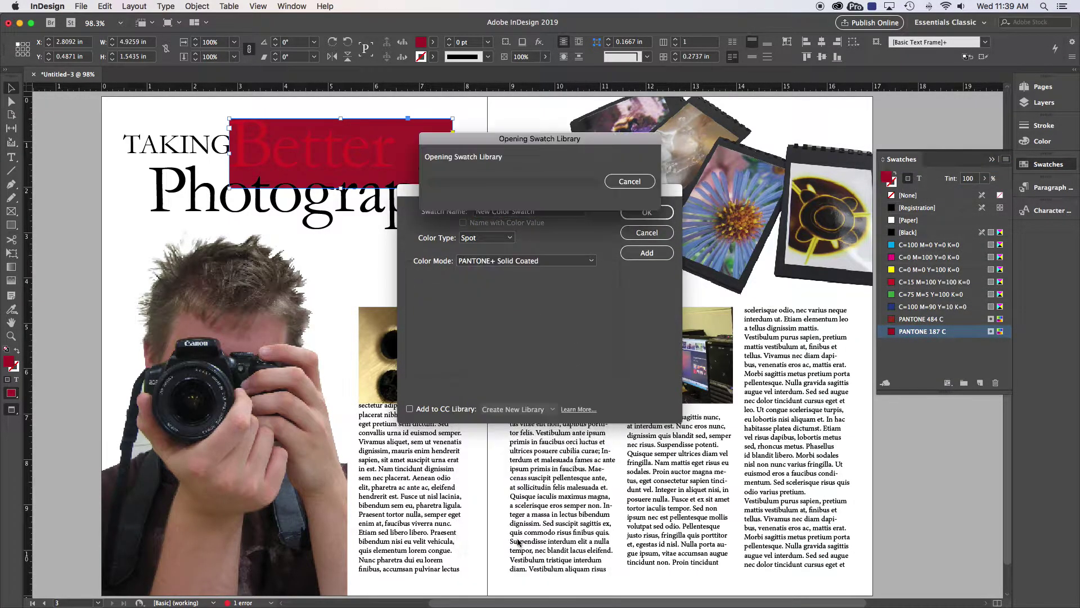
click(500, 287)
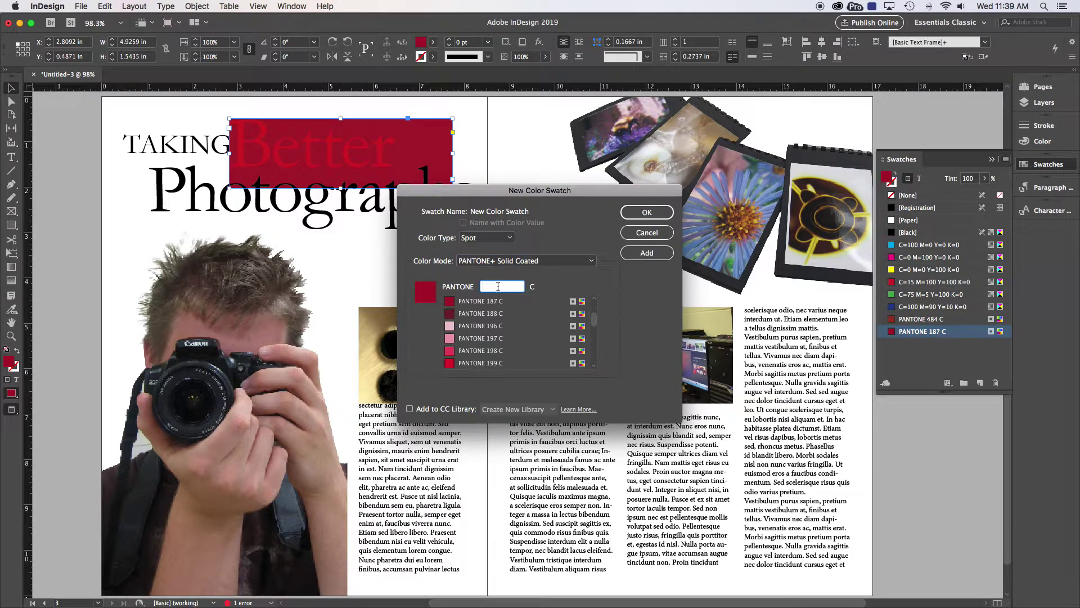
text(188)
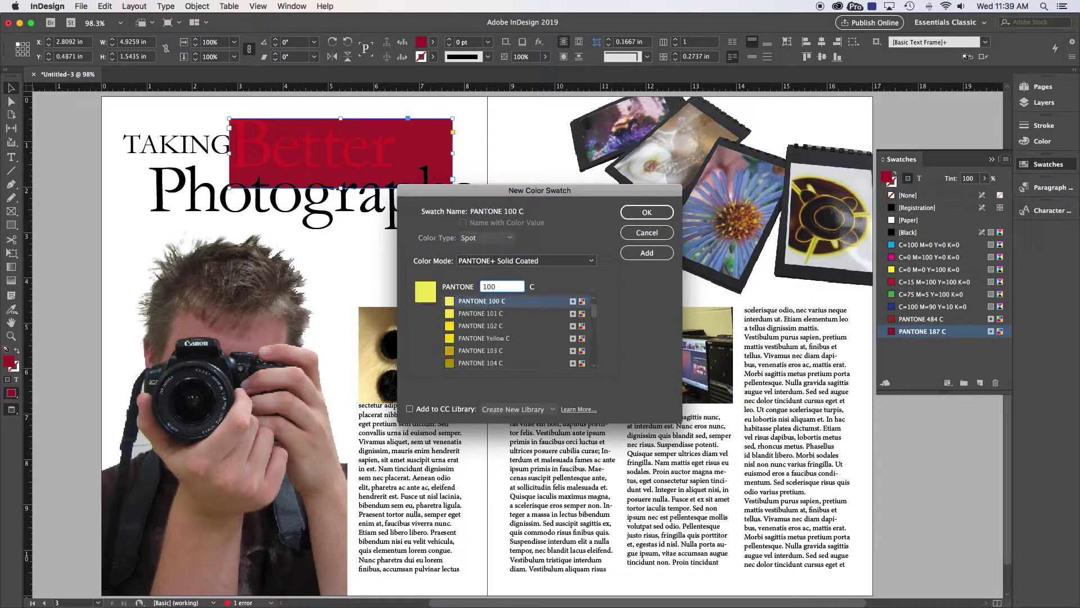
click(477, 305)
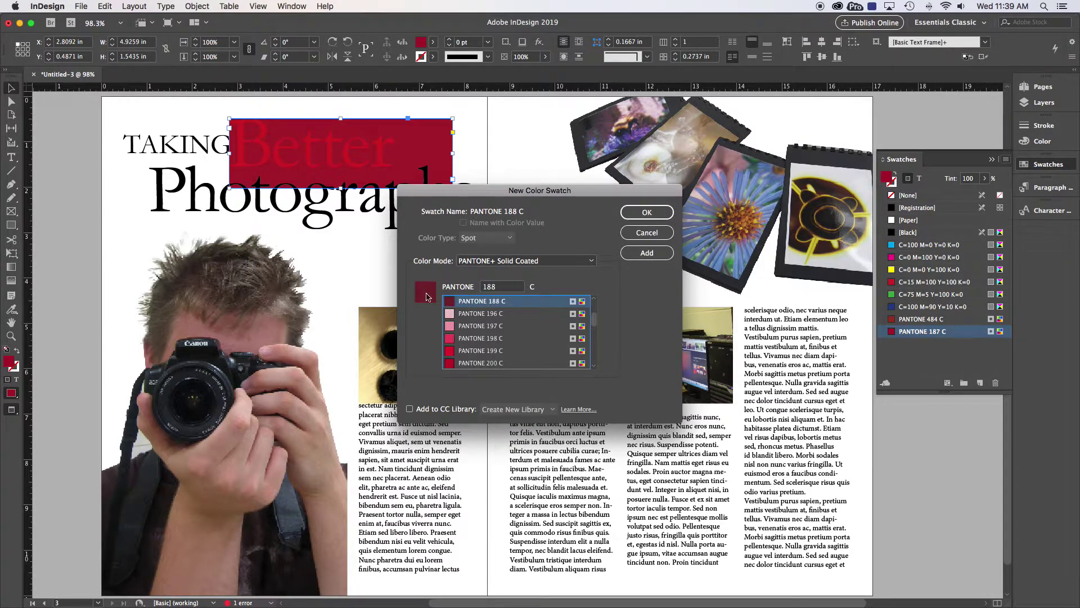
click(648, 214)
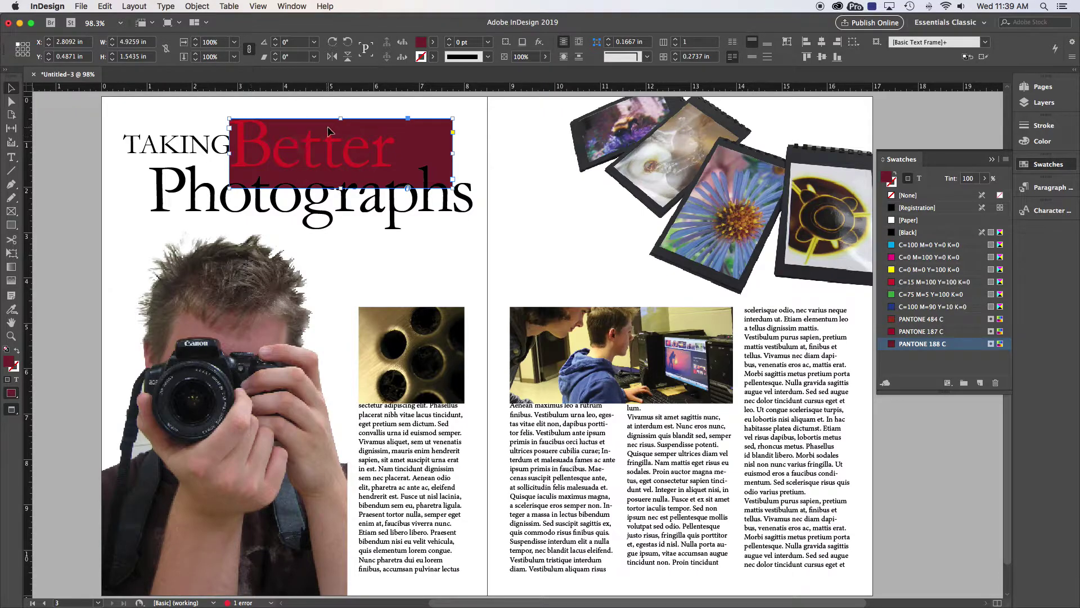
Remove the fill from the selected "Better" title frame by setting it to [None].
click(432, 42)
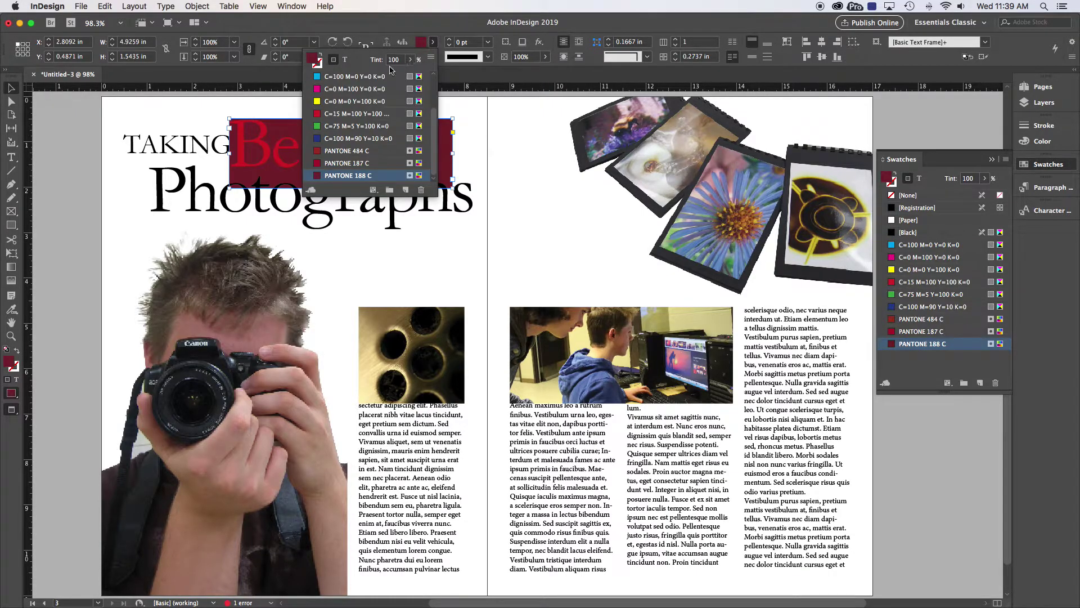
scroll(363, 126, up, 2)
click(339, 78)
Select the word "Better" in the title and color its text PANTONE 187 C.
click(265, 143)
double_click(287, 148)
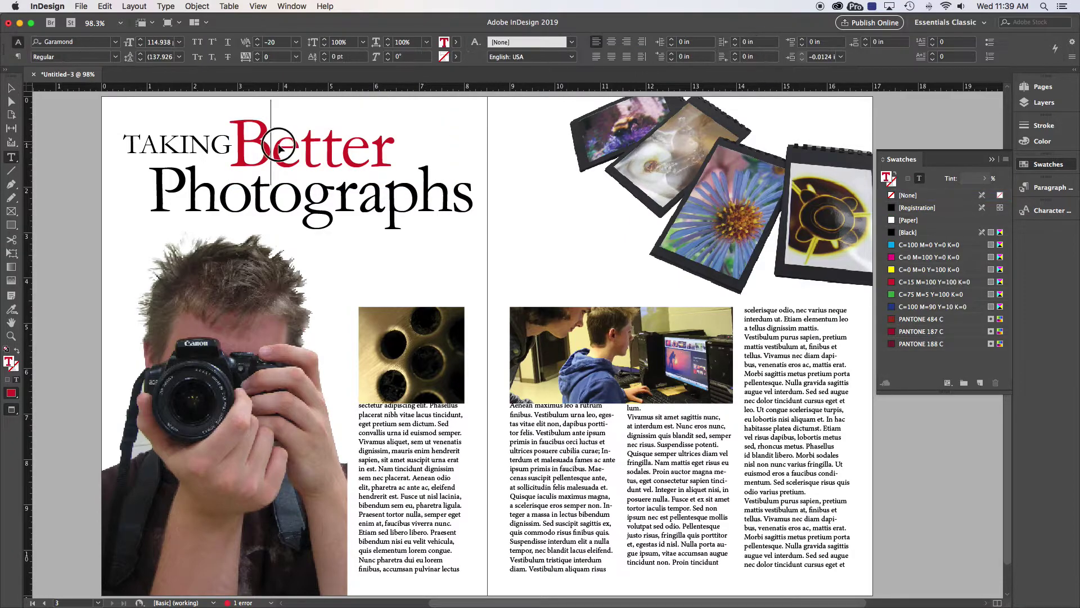
double_click(287, 148)
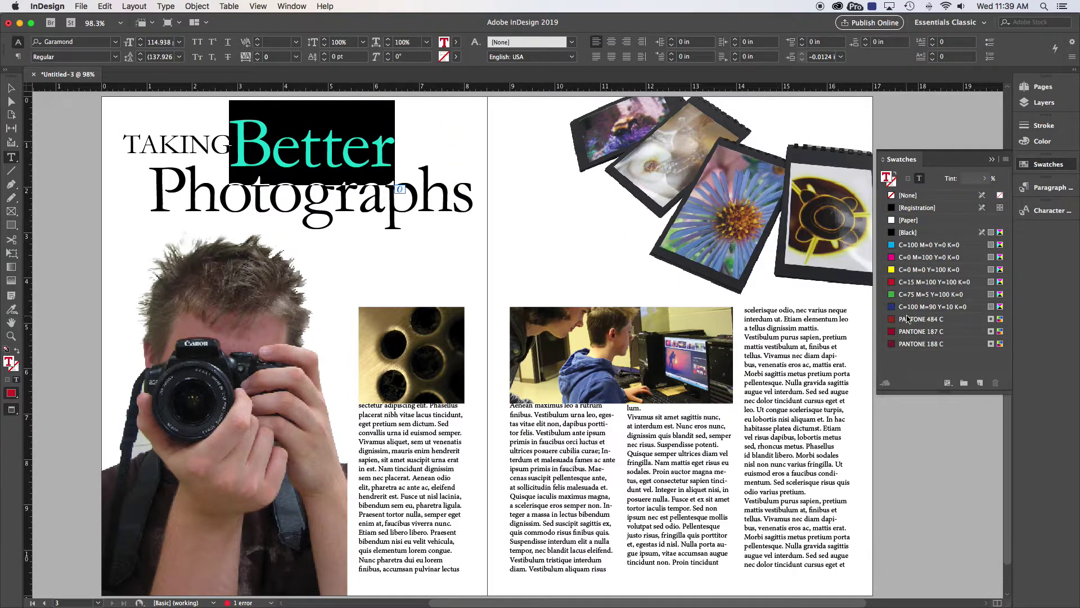
click(913, 332)
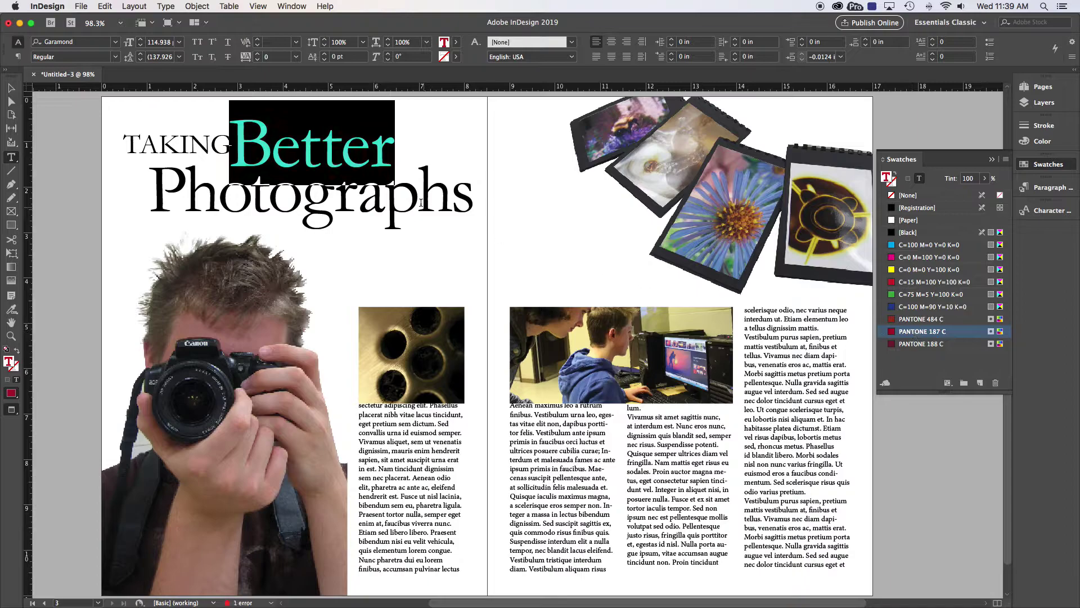
Color the title word "Photographs" PANTONE 187 C and deselect it.
click(422, 201)
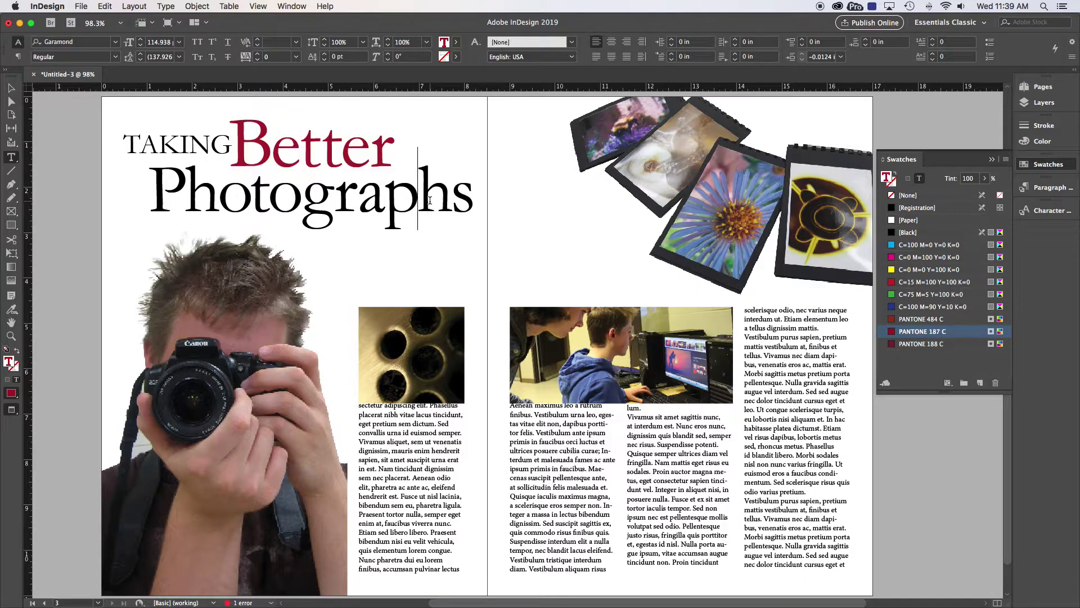
triple_click(194, 191)
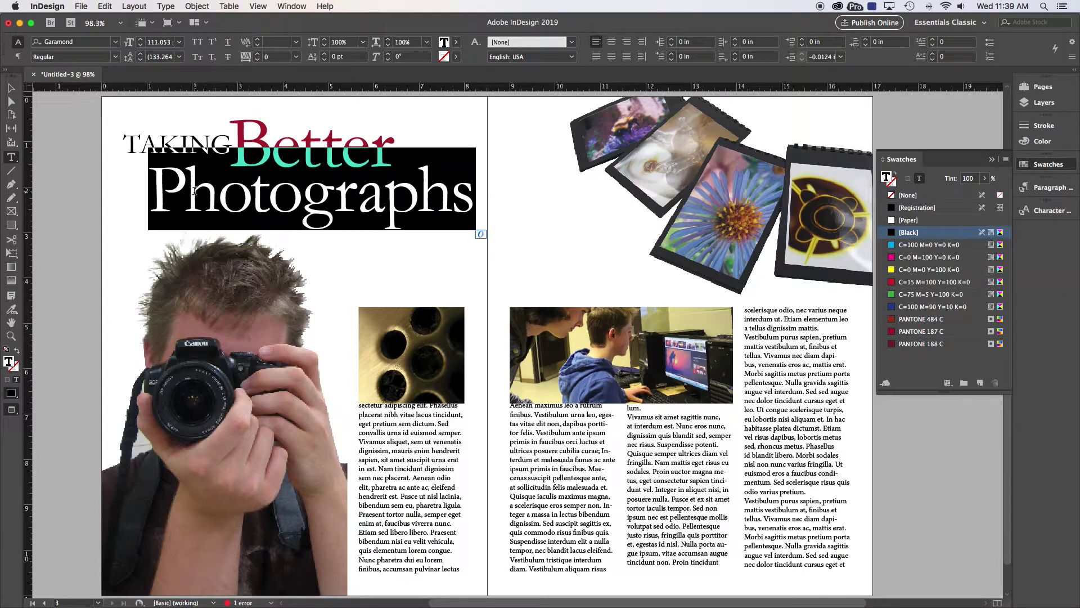
click(939, 332)
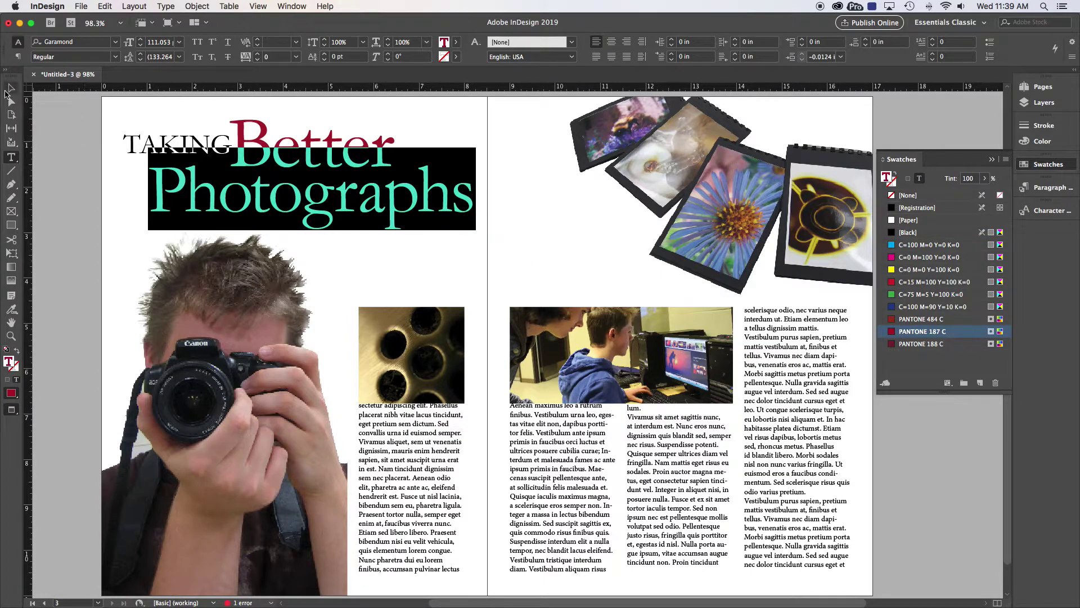
click(10, 88)
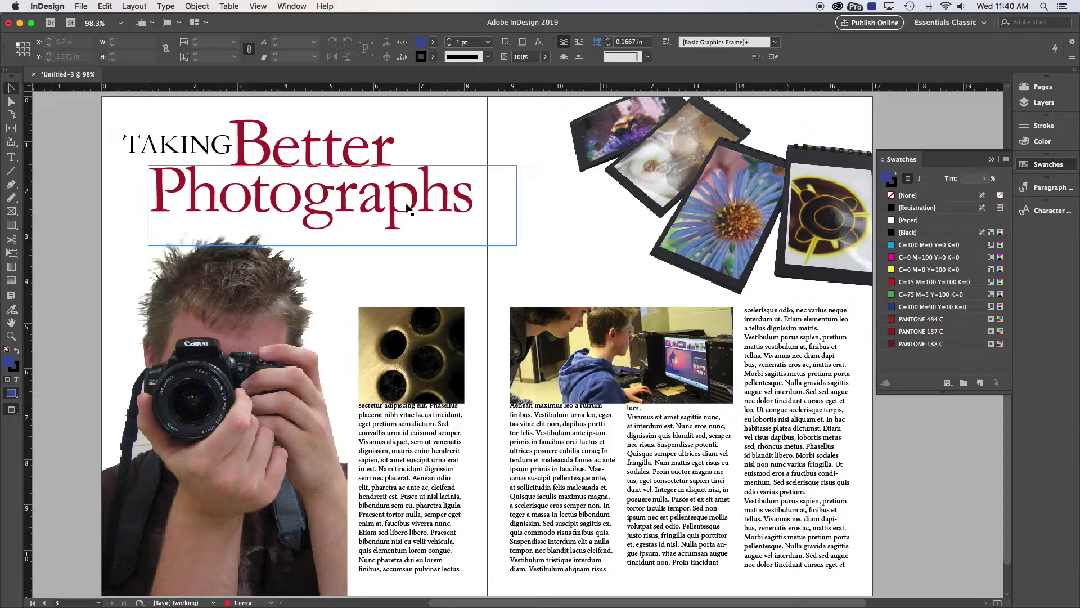
click(98, 200)
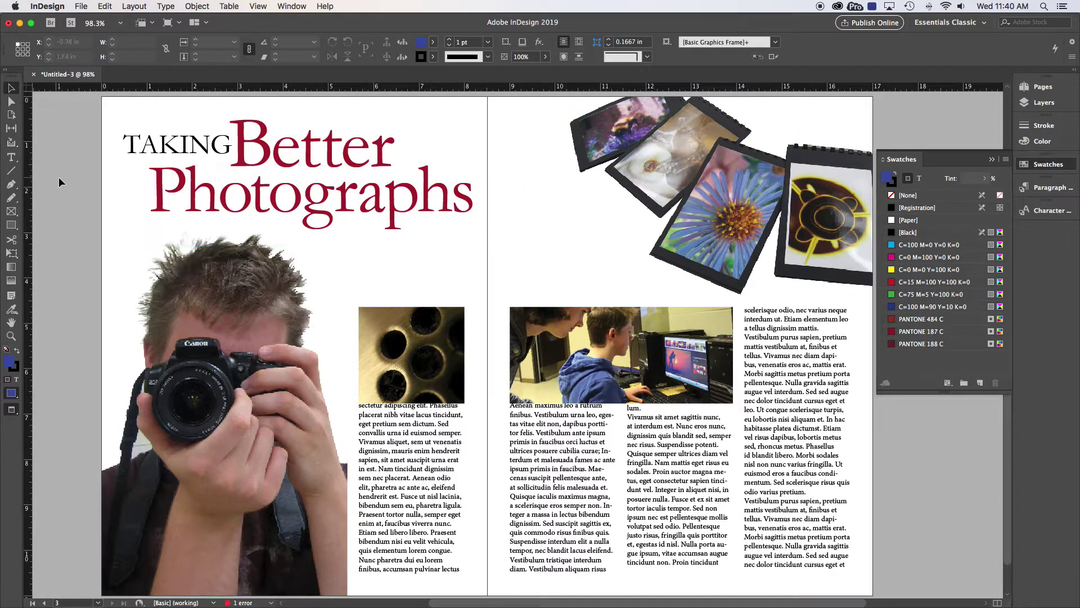
Draw a rectangle about 5.74 by 11.06 in over the photographer and title on the left page, and set its stroke to [None].
click(11, 224)
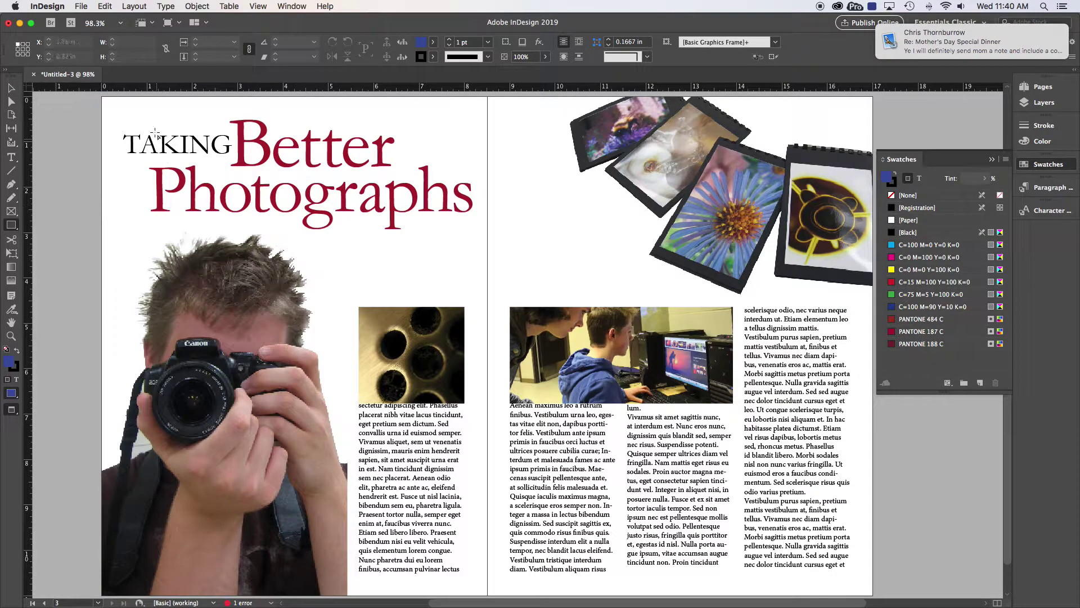
drag(87, 93, 347, 594)
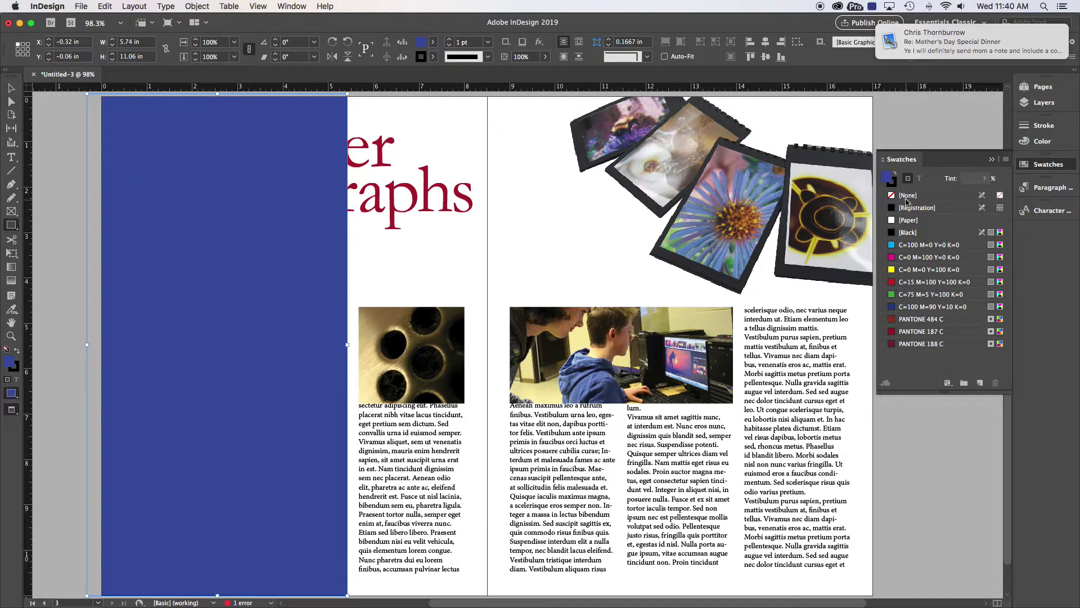
click(432, 57)
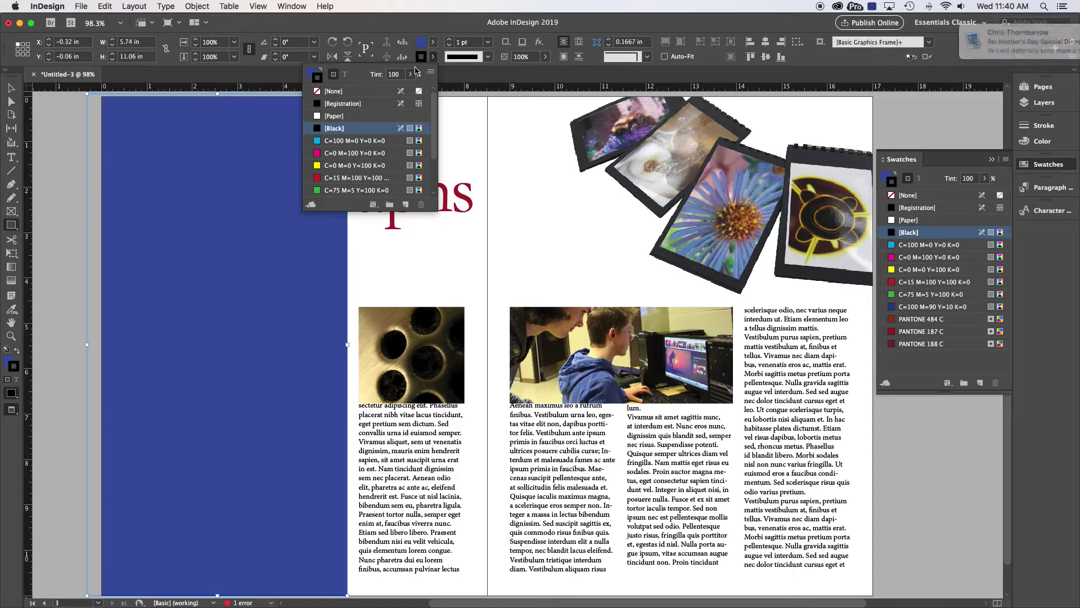
click(334, 91)
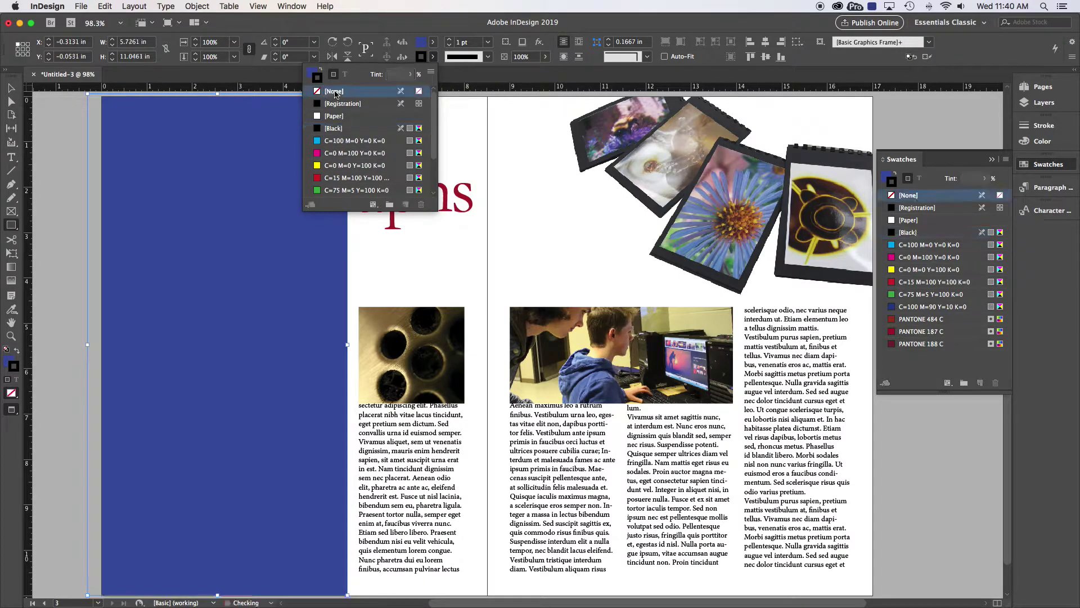
Fill the full-height rectangle on the left page with PANTONE 187 C.
click(421, 44)
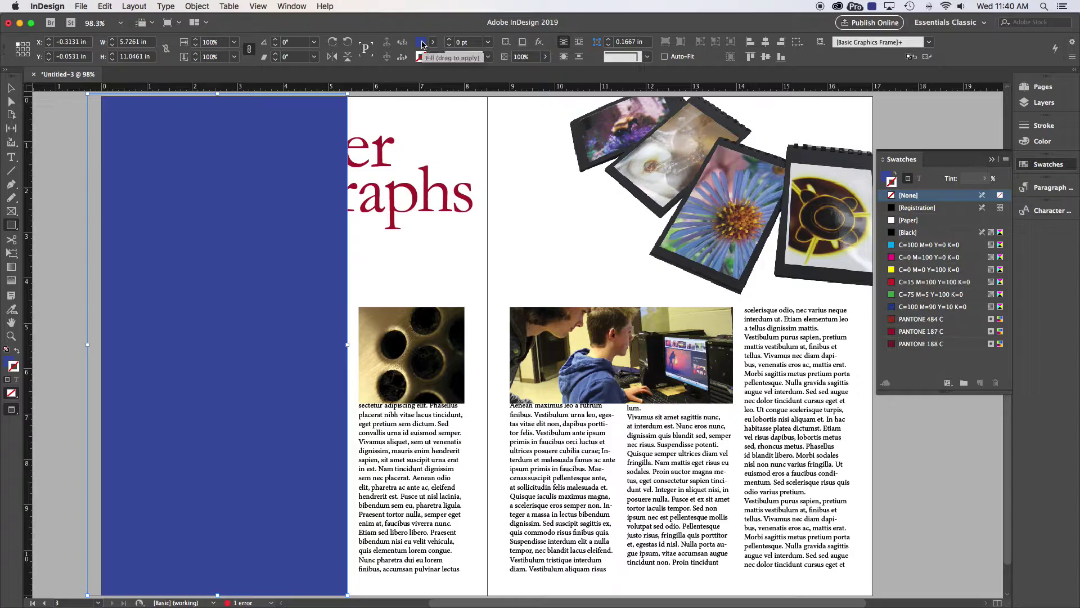
click(434, 42)
scroll(408, 102, down, 2)
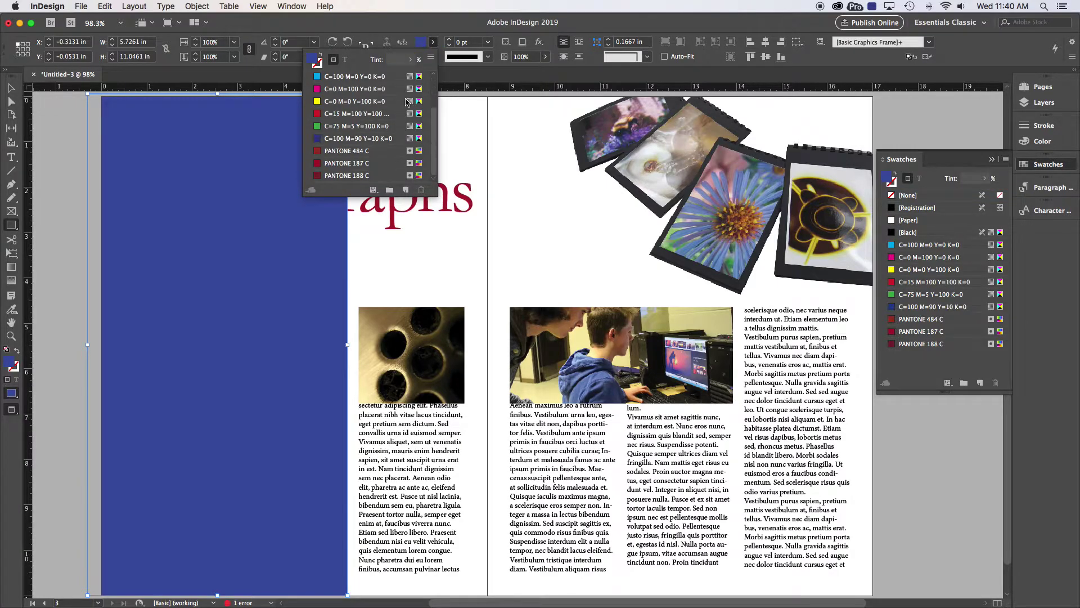
click(341, 164)
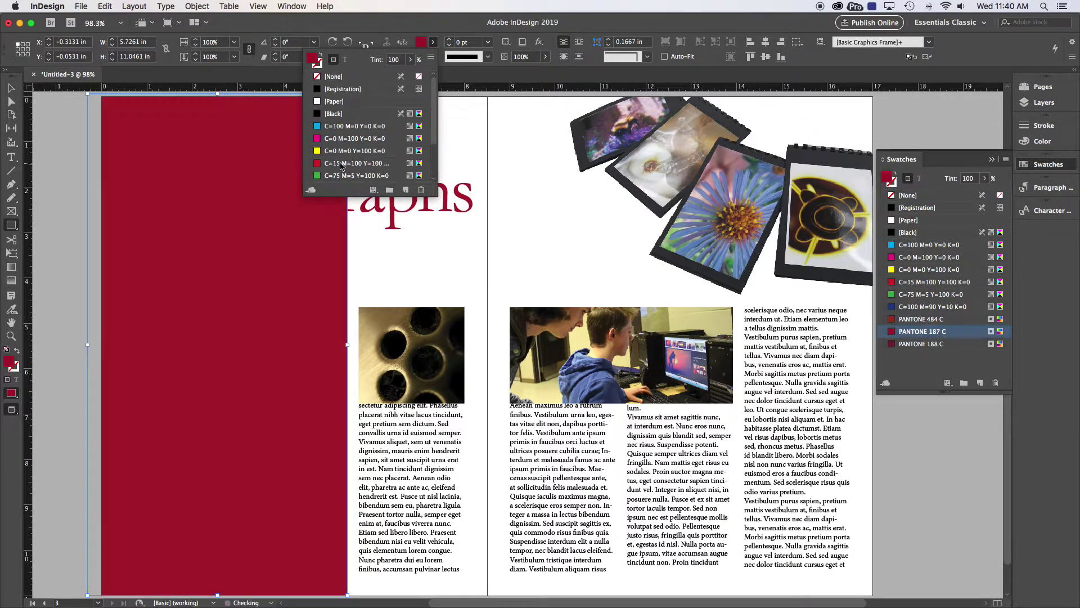
Send the red rectangle to the back, behind the photographer and title, and deselect it.
click(11, 88)
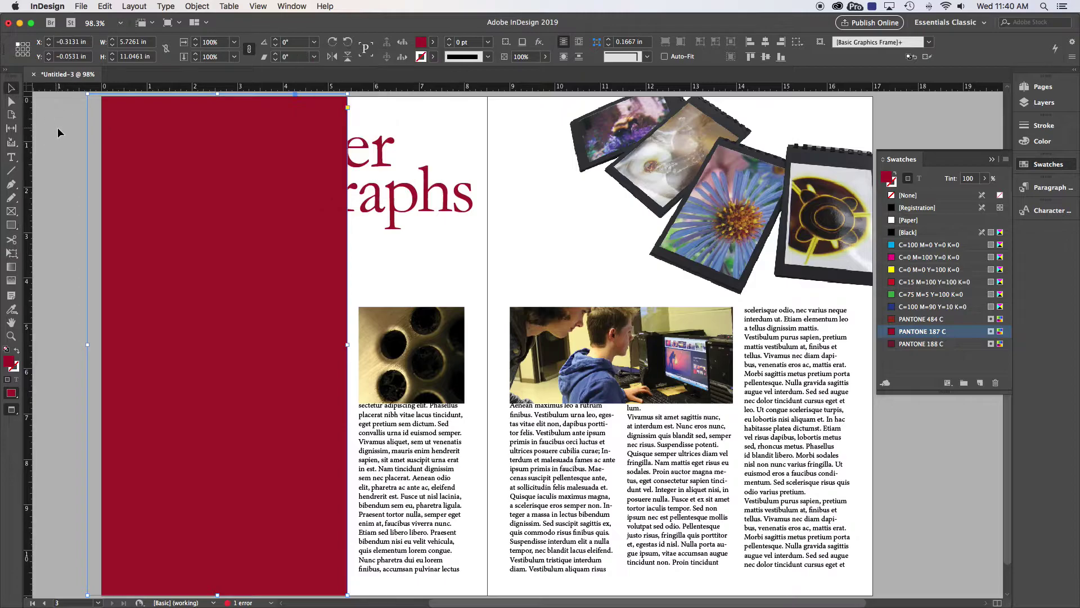
key(super+shift+a)
click(244, 151)
right_click(255, 140)
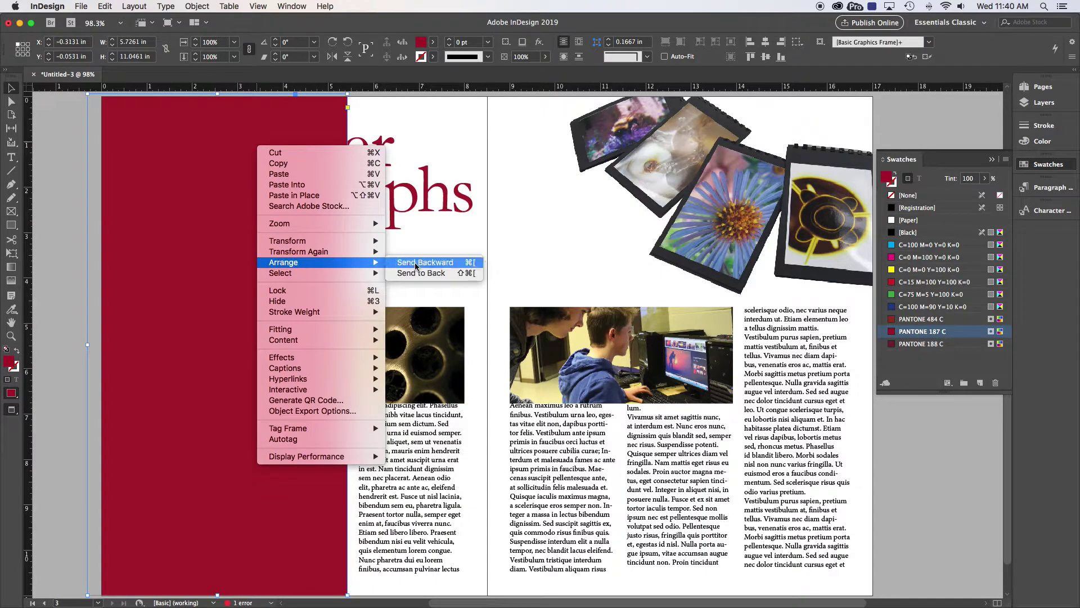
click(422, 272)
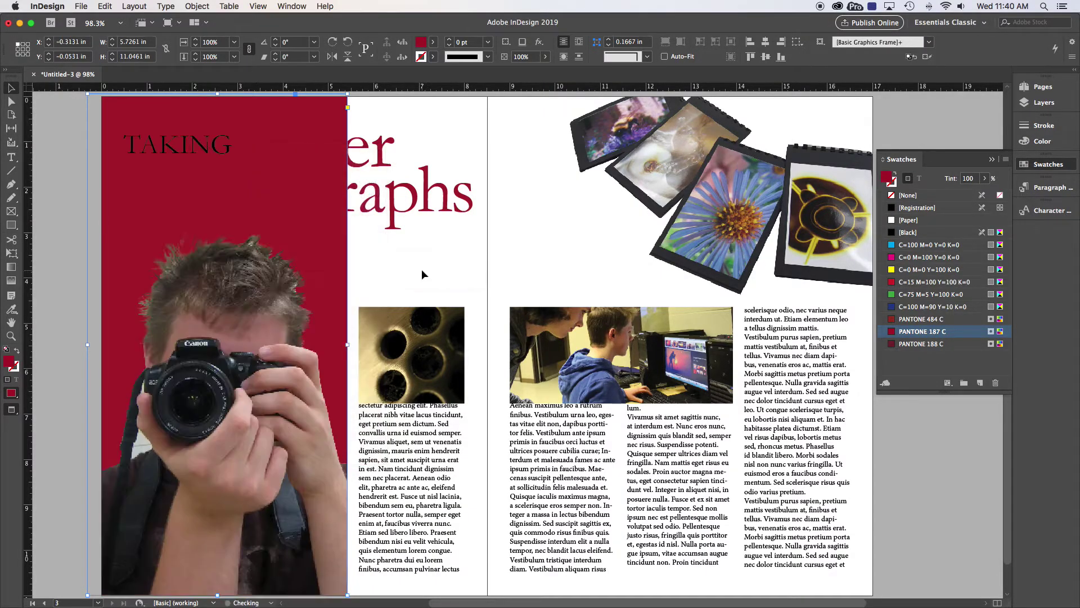
click(67, 153)
Change the text color of the title word "TAKING" to [Paper].
click(160, 145)
double_click(168, 141)
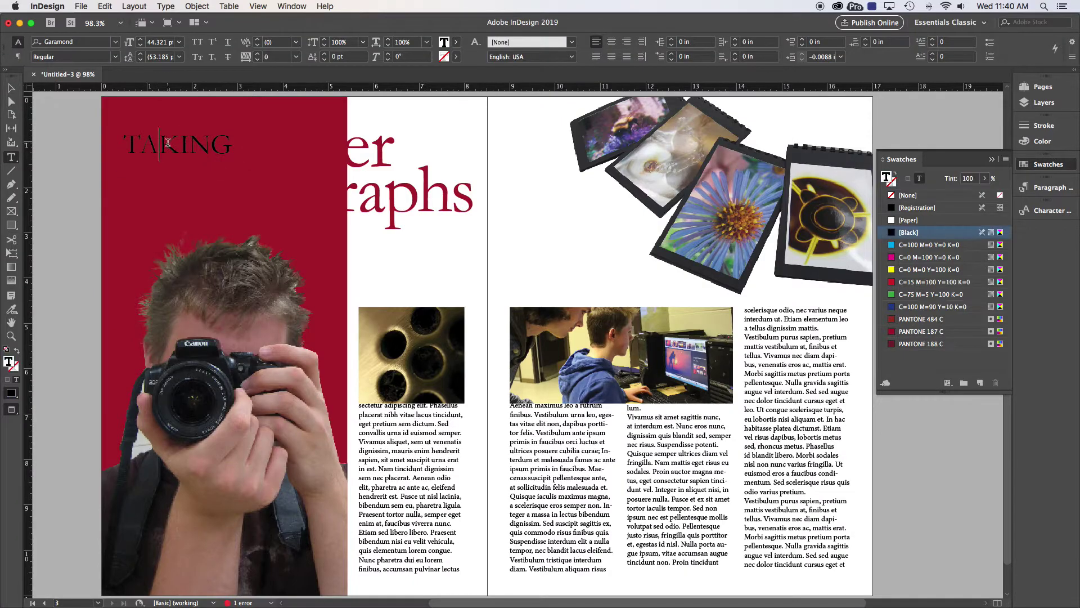
double_click(168, 141)
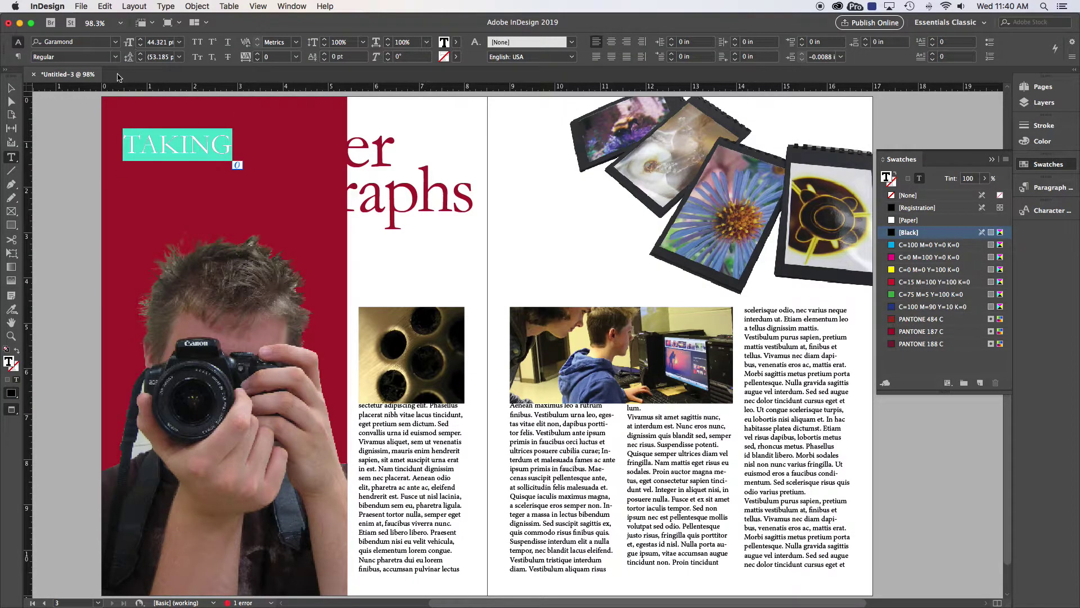
click(911, 220)
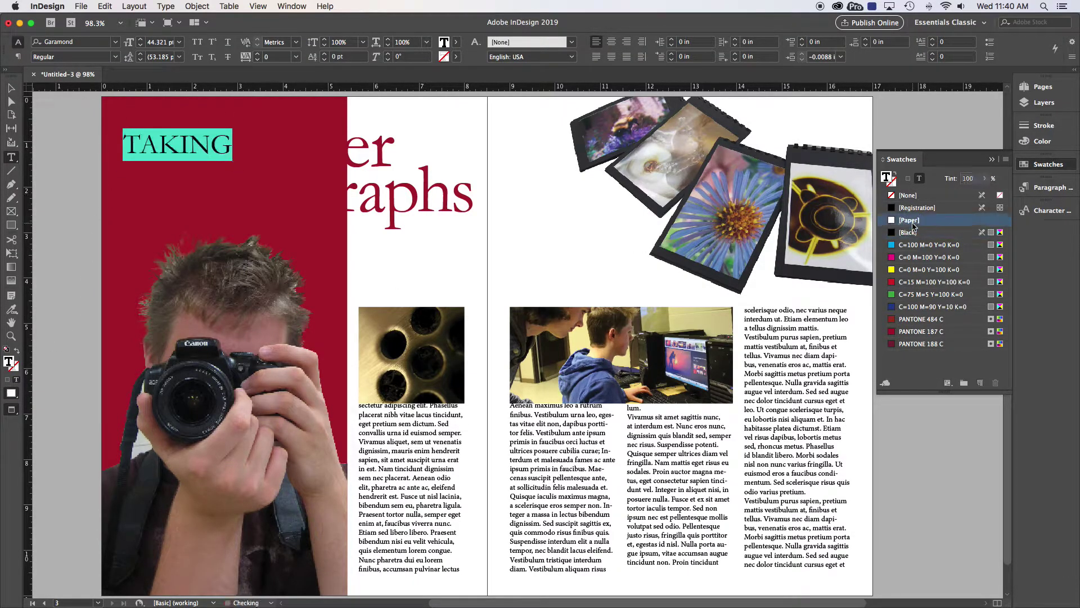
click(90, 126)
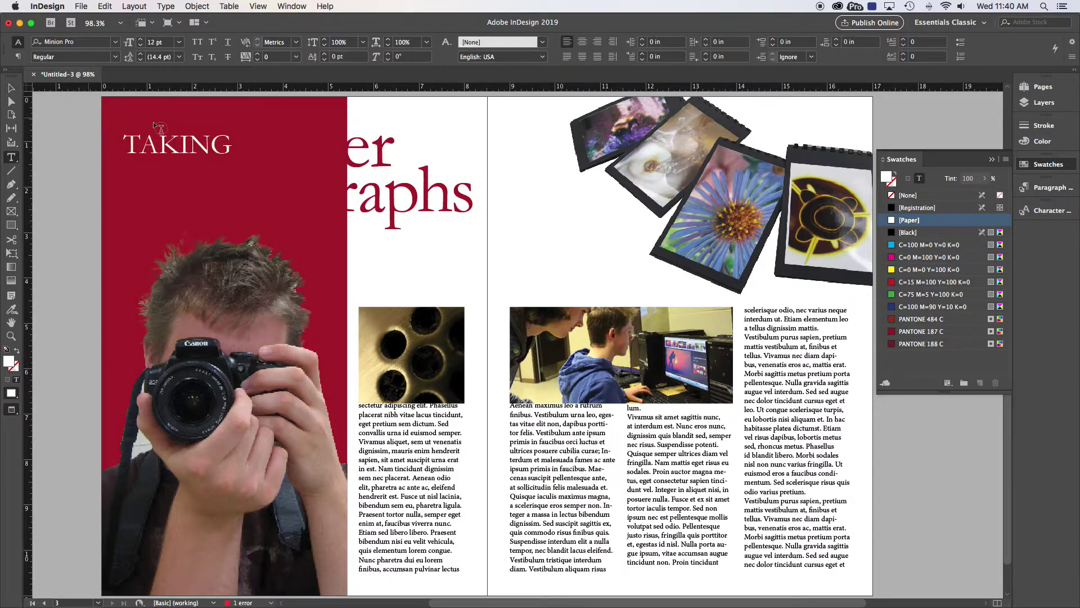
Color the title letters lying over the red rectangle, "Bett" and "Photog", with the [Paper] swatch.
click(365, 151)
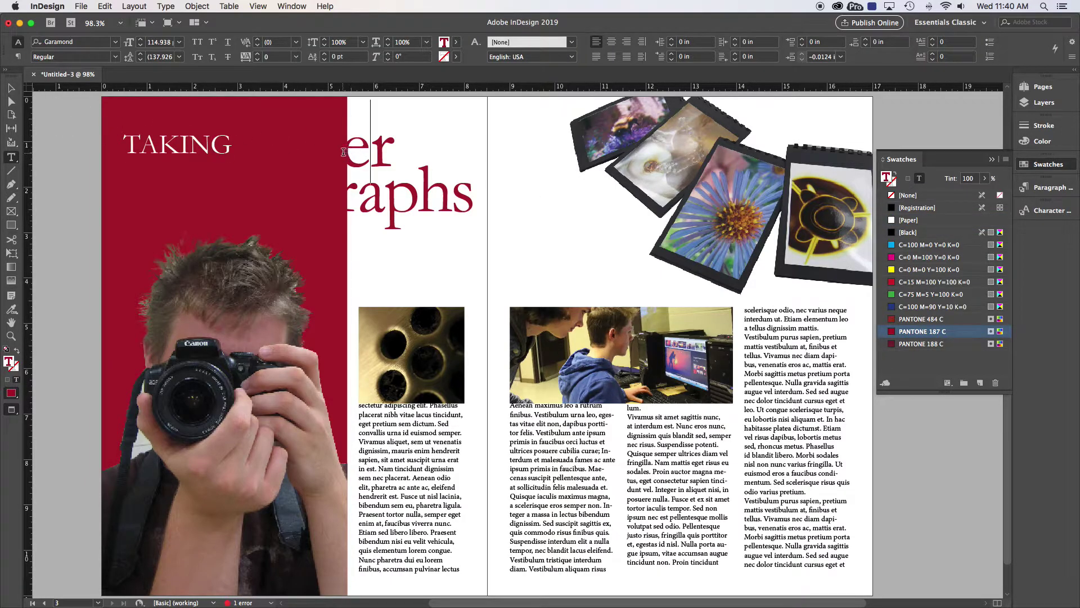
drag(343, 152, 217, 149)
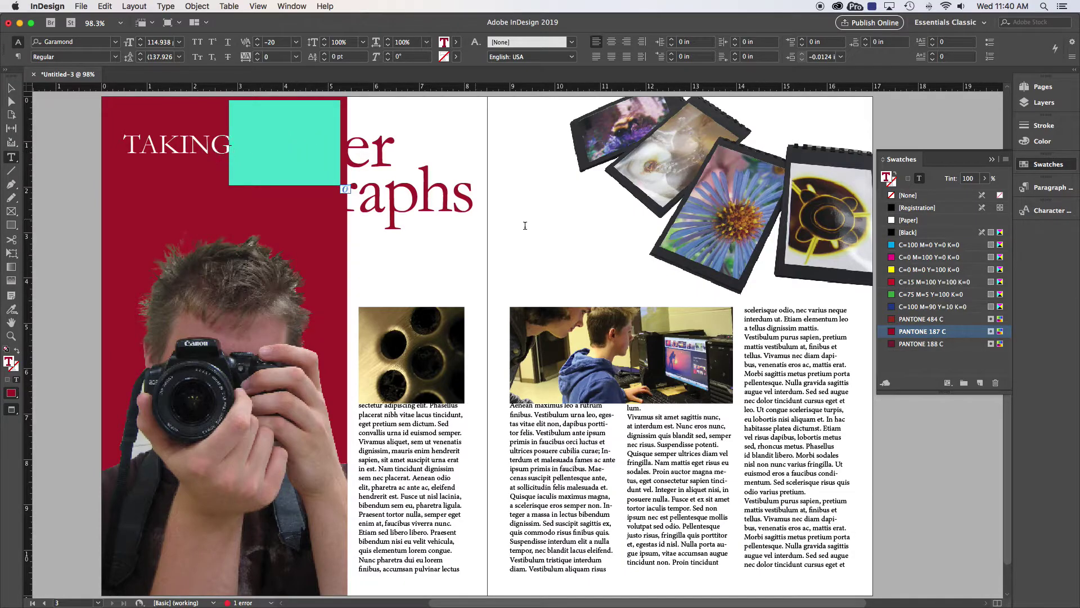
click(911, 221)
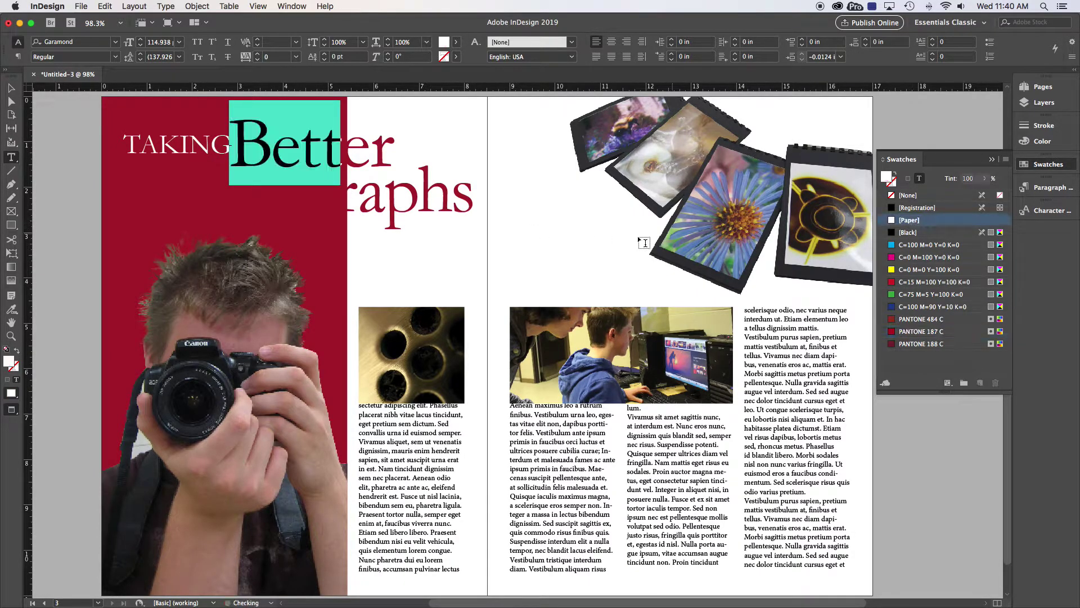
drag(353, 197, 67, 185)
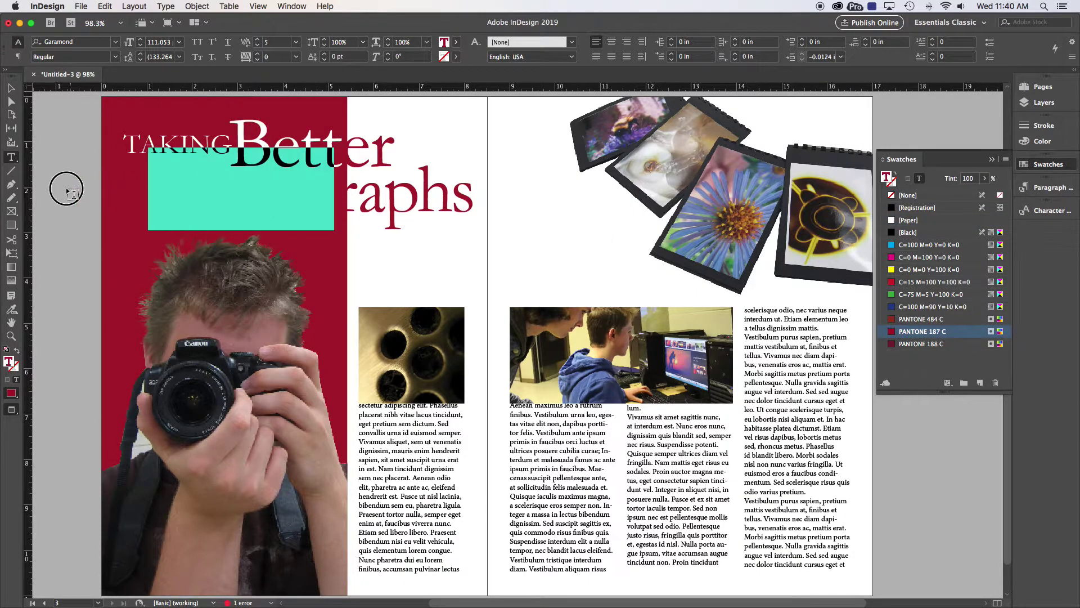
click(919, 222)
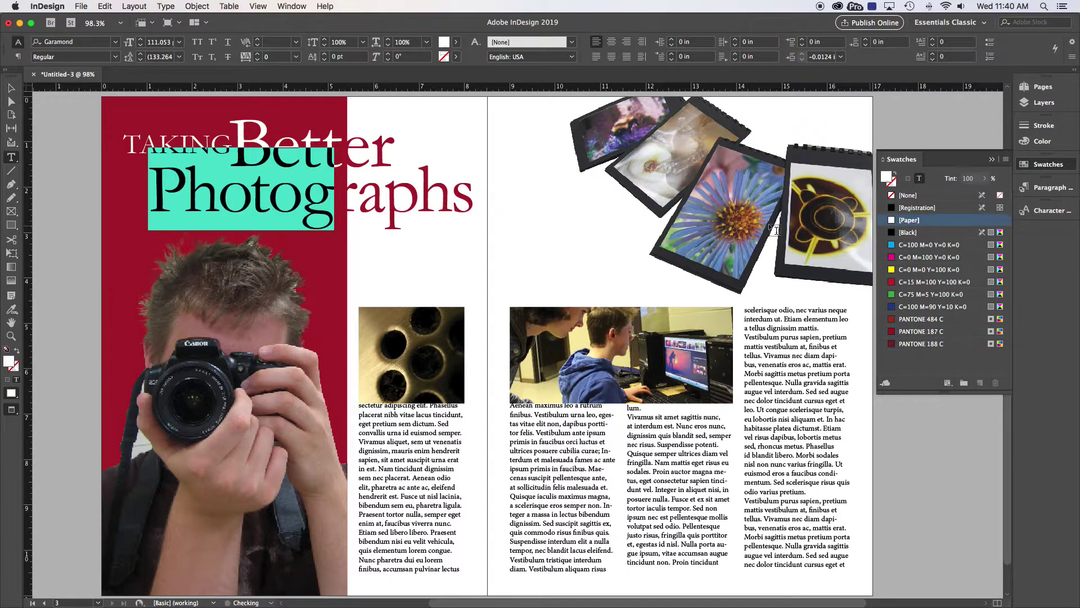
Nudge the "Better" and "Photographs" title frames together slightly to the right so the color split meets the red panel's edge, and deselect them.
click(10, 88)
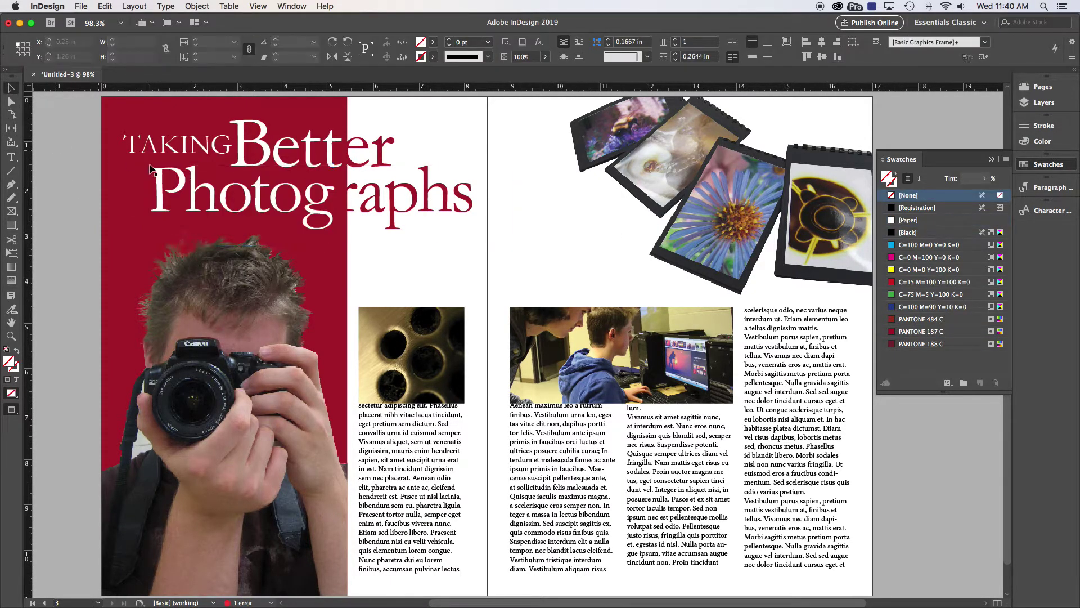
click(281, 211)
shift+click(291, 151)
key(Right)
key(Right)
key(Right)
key(Right)
key(Right)
key(Right)
key(Right)
key(Right)
key(Right)
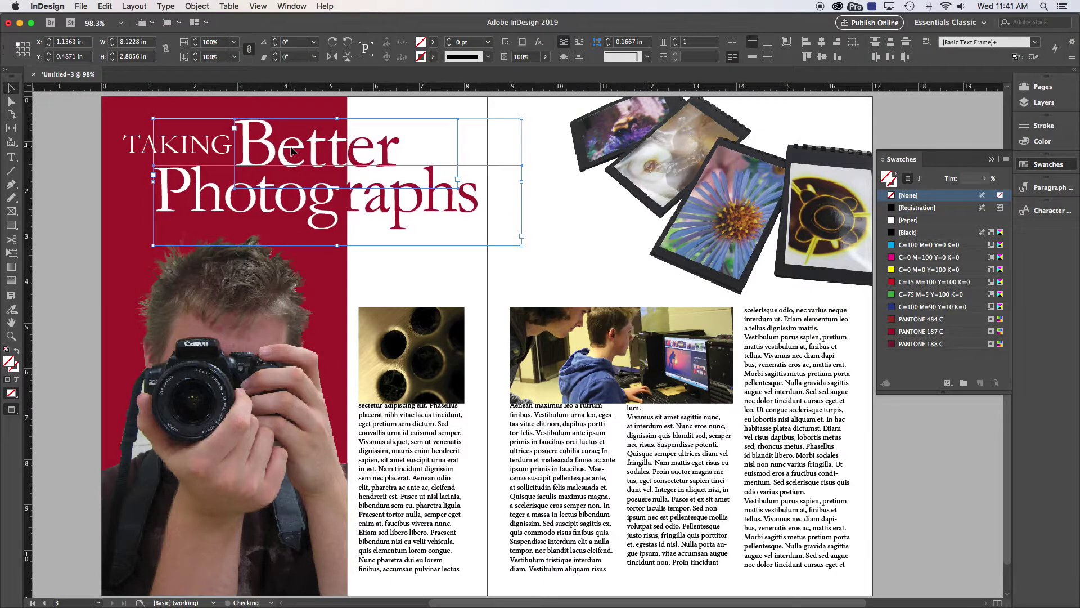
click(55, 131)
click(145, 146)
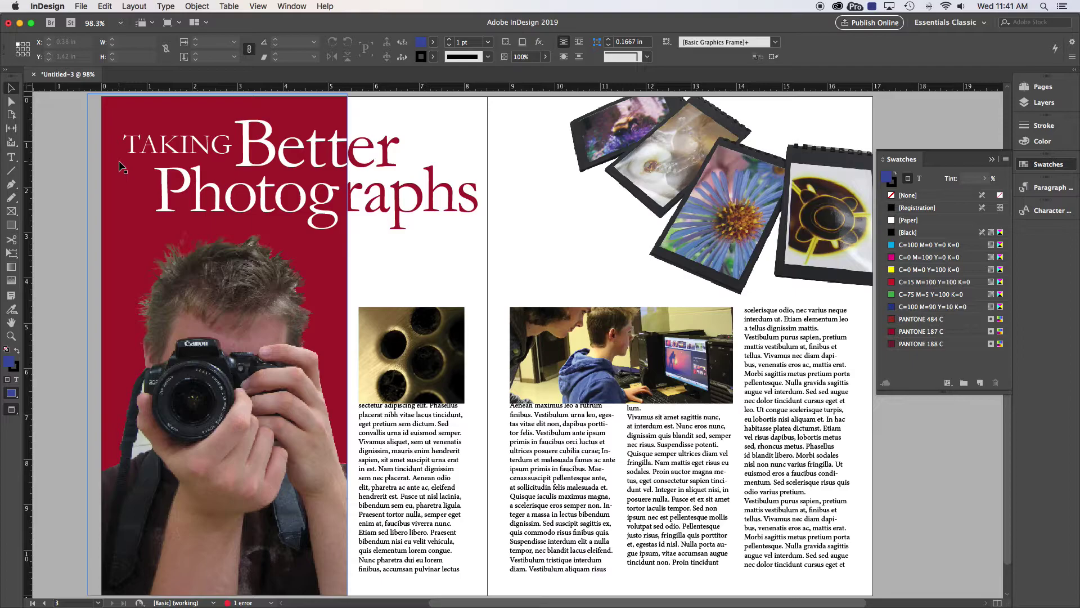
Color the whole title word "Photographs" with PANTONE 187 C at a 44% tint and deselect it.
click(268, 197)
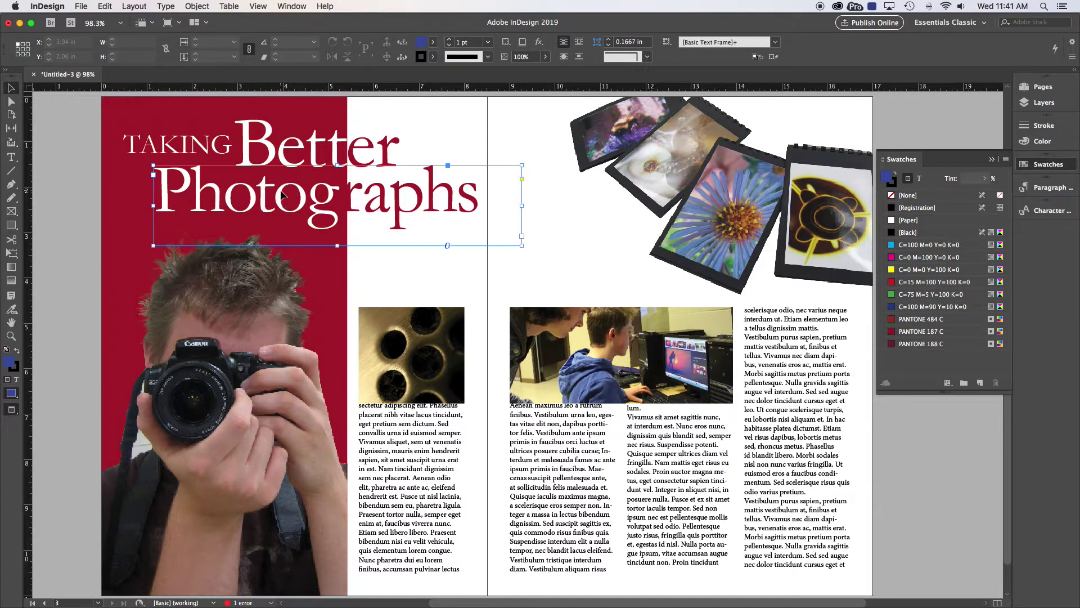
double_click(270, 200)
key(ctrl+a)
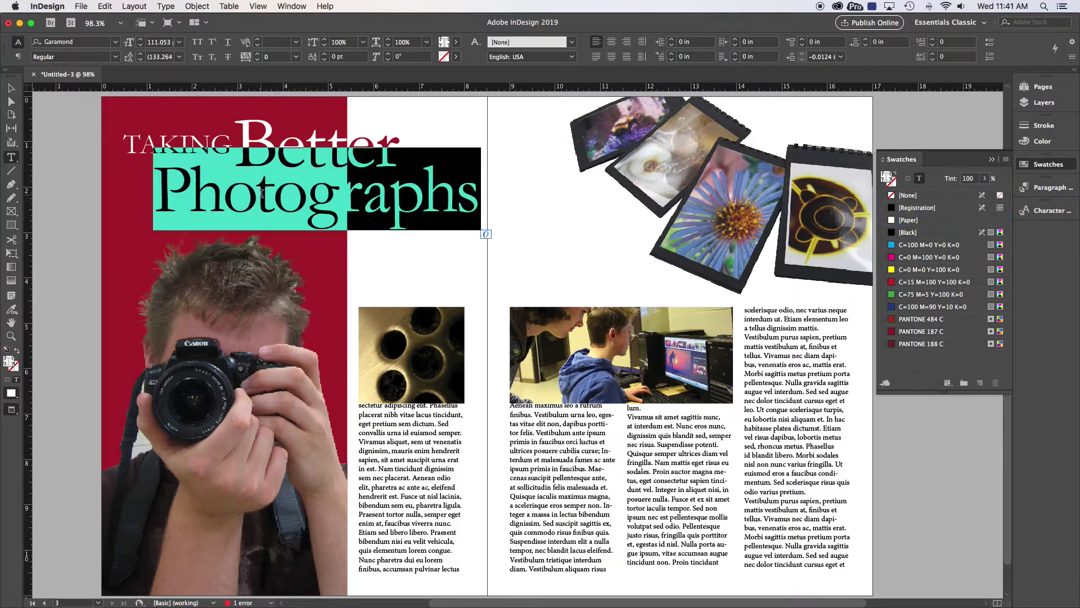
click(922, 332)
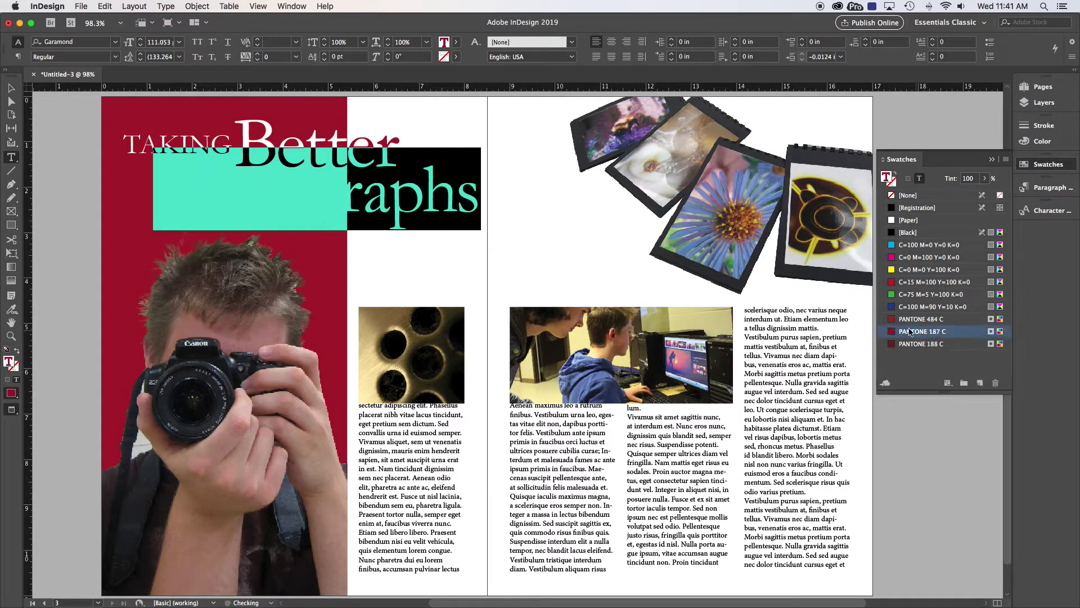
click(984, 178)
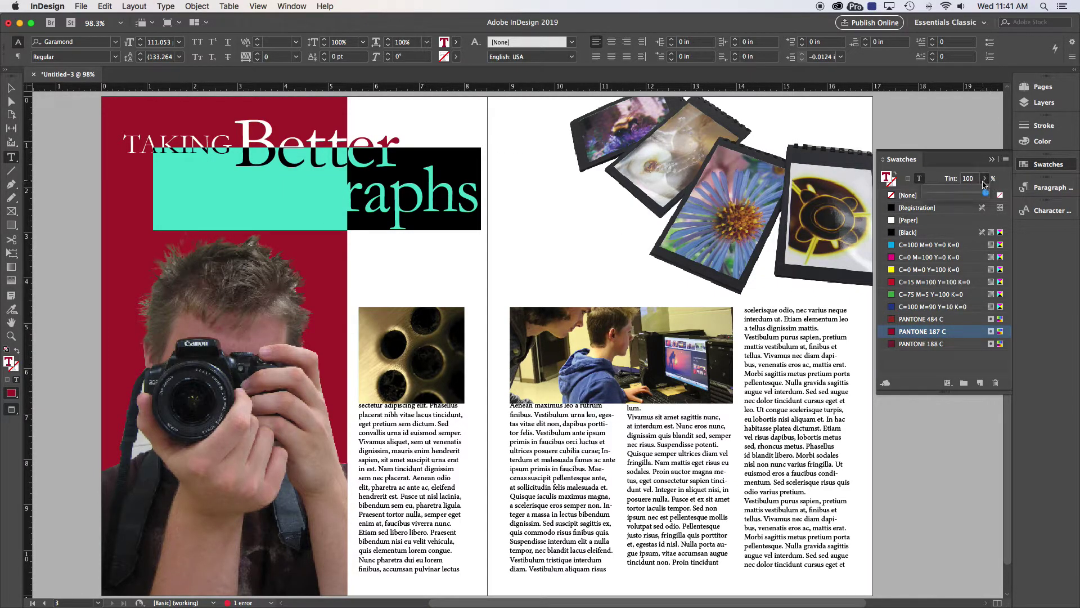
drag(988, 196, 953, 195)
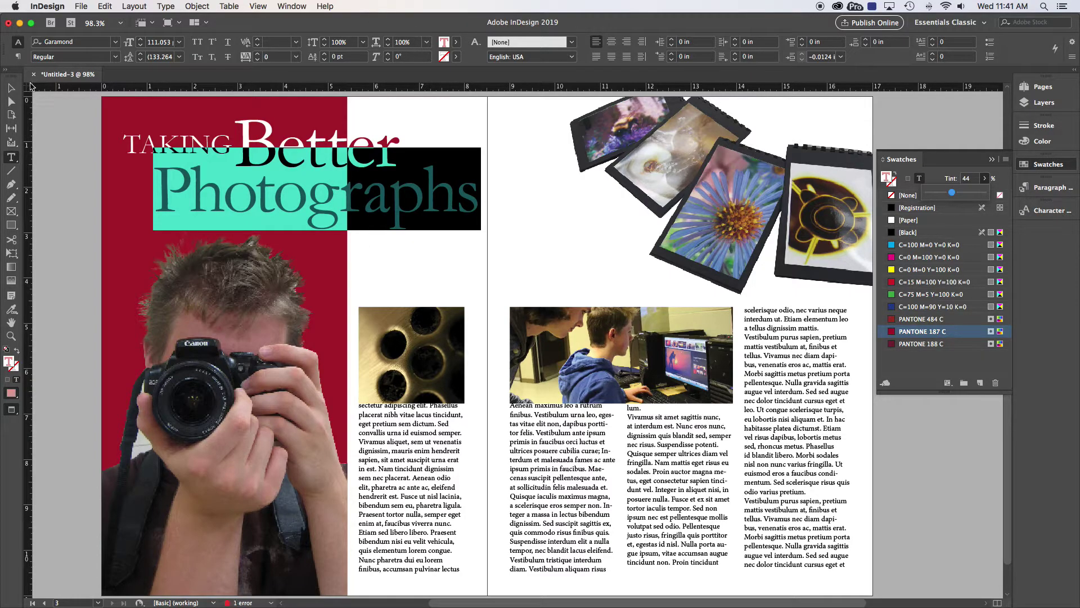
key(Escape)
click(77, 137)
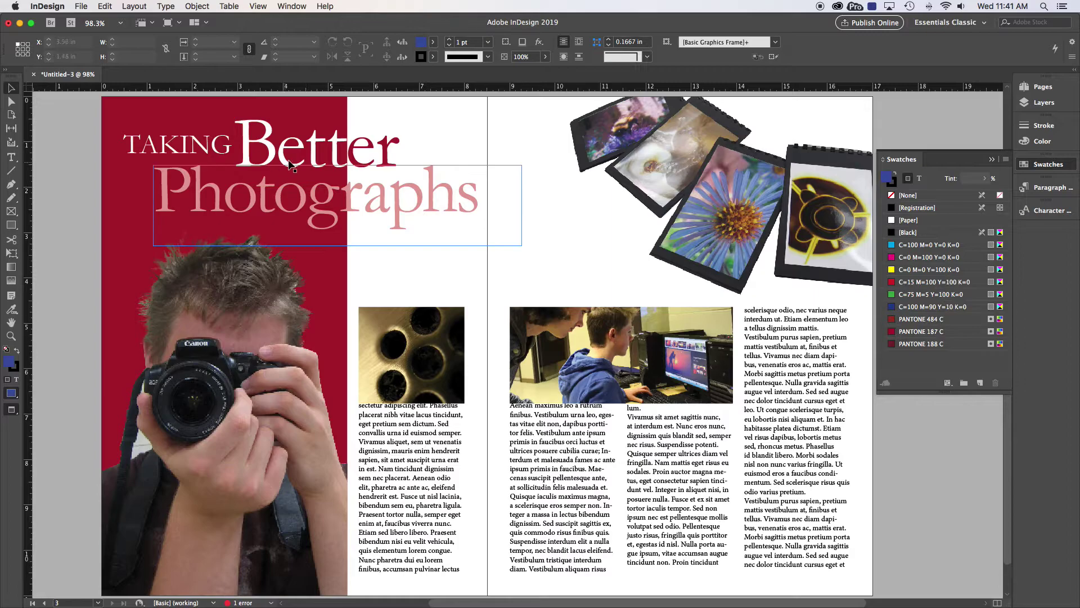
Color the whole title word "Better" with the [Black] swatch and deselect it.
double_click(303, 147)
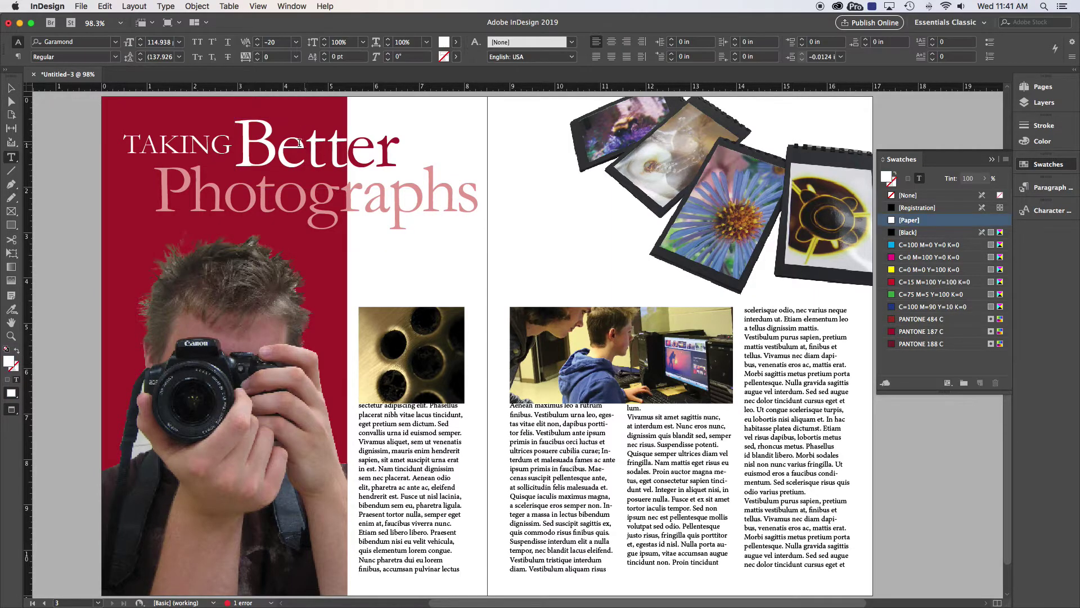
double_click(295, 143)
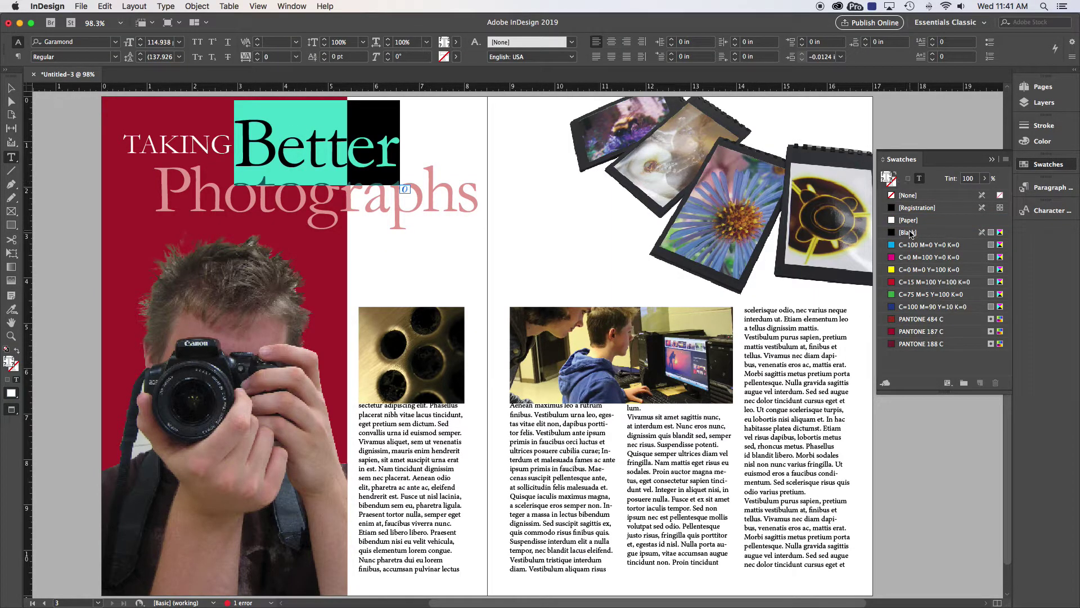
click(611, 225)
key(Escape)
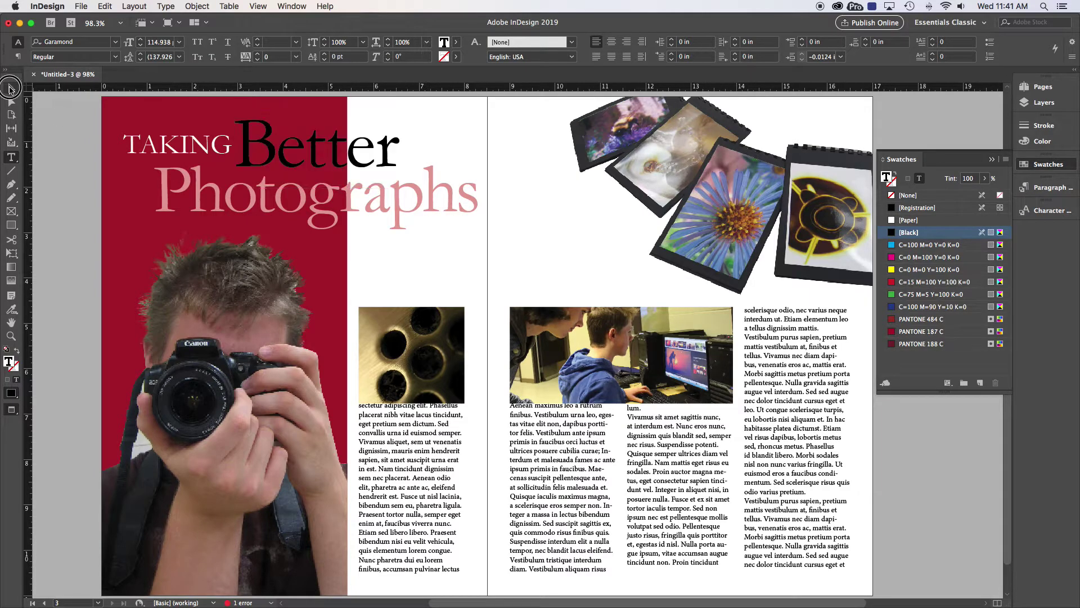
click(51, 117)
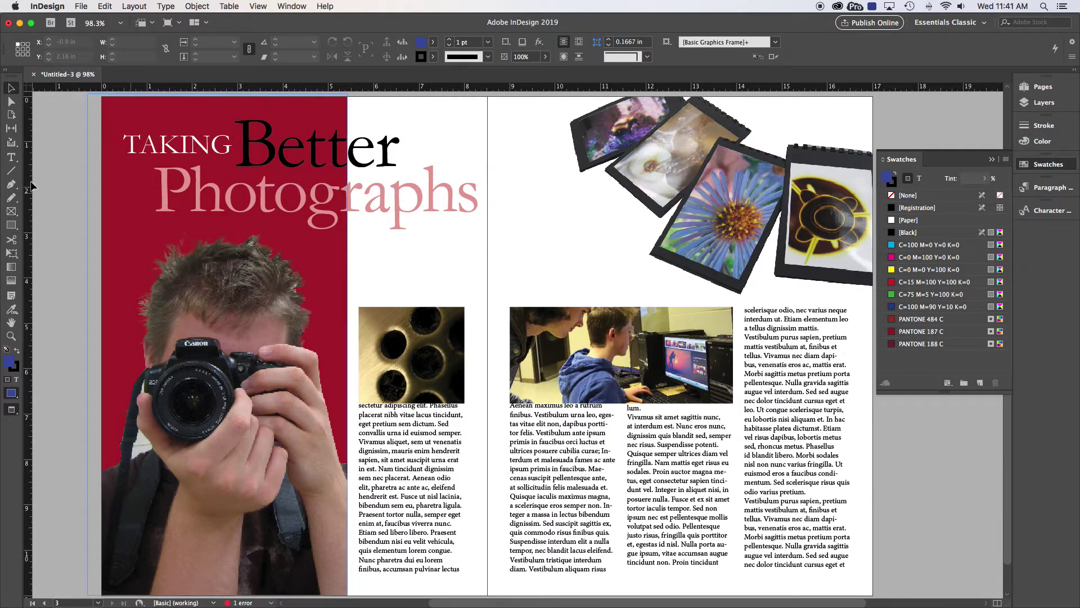